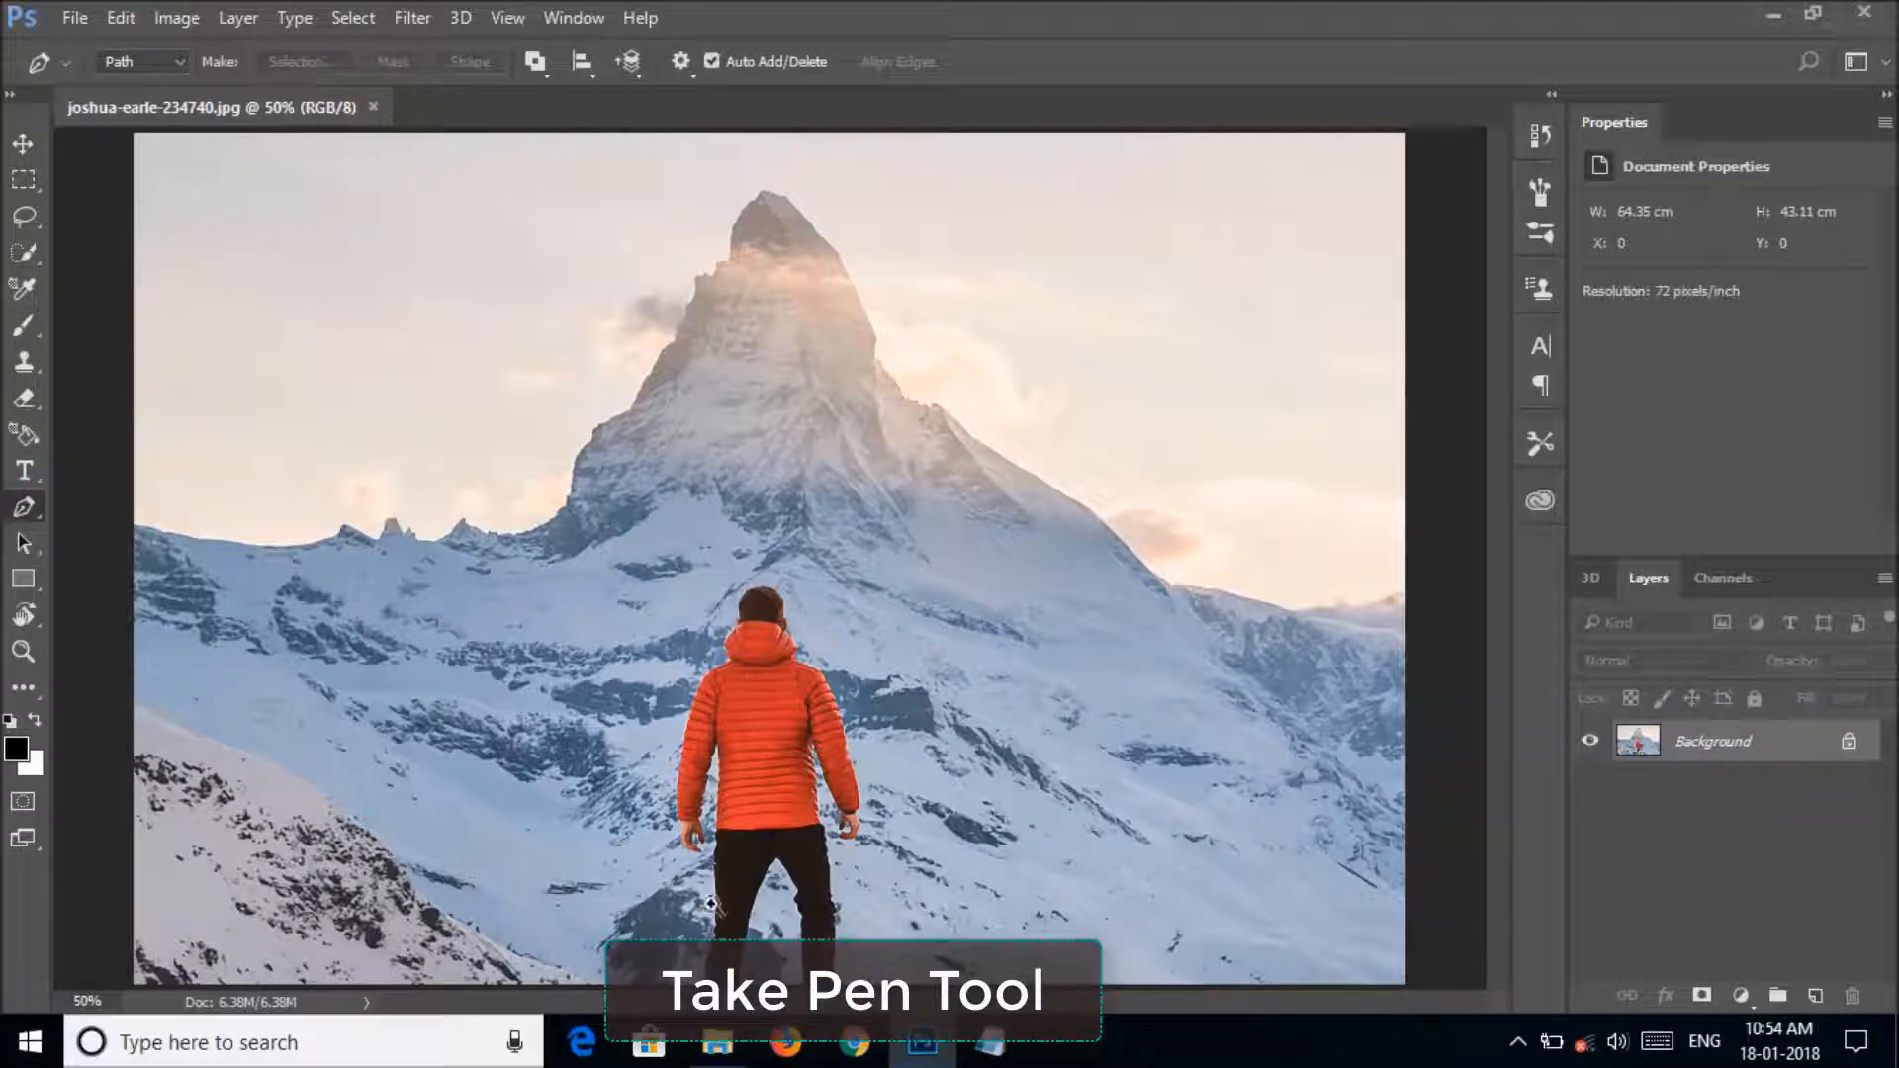
Trace a closed Pen tool path around the man in the orange jacket, following his head, arms, hands and legs.
{"action": "left_click", "coordinate": [730, 641], "text": "ctrl"}
{"action": "left_click", "coordinate": [742, 673], "text": "ctrl"}
{"action": "left_click", "coordinate": [740, 684], "text": "ctrl"}
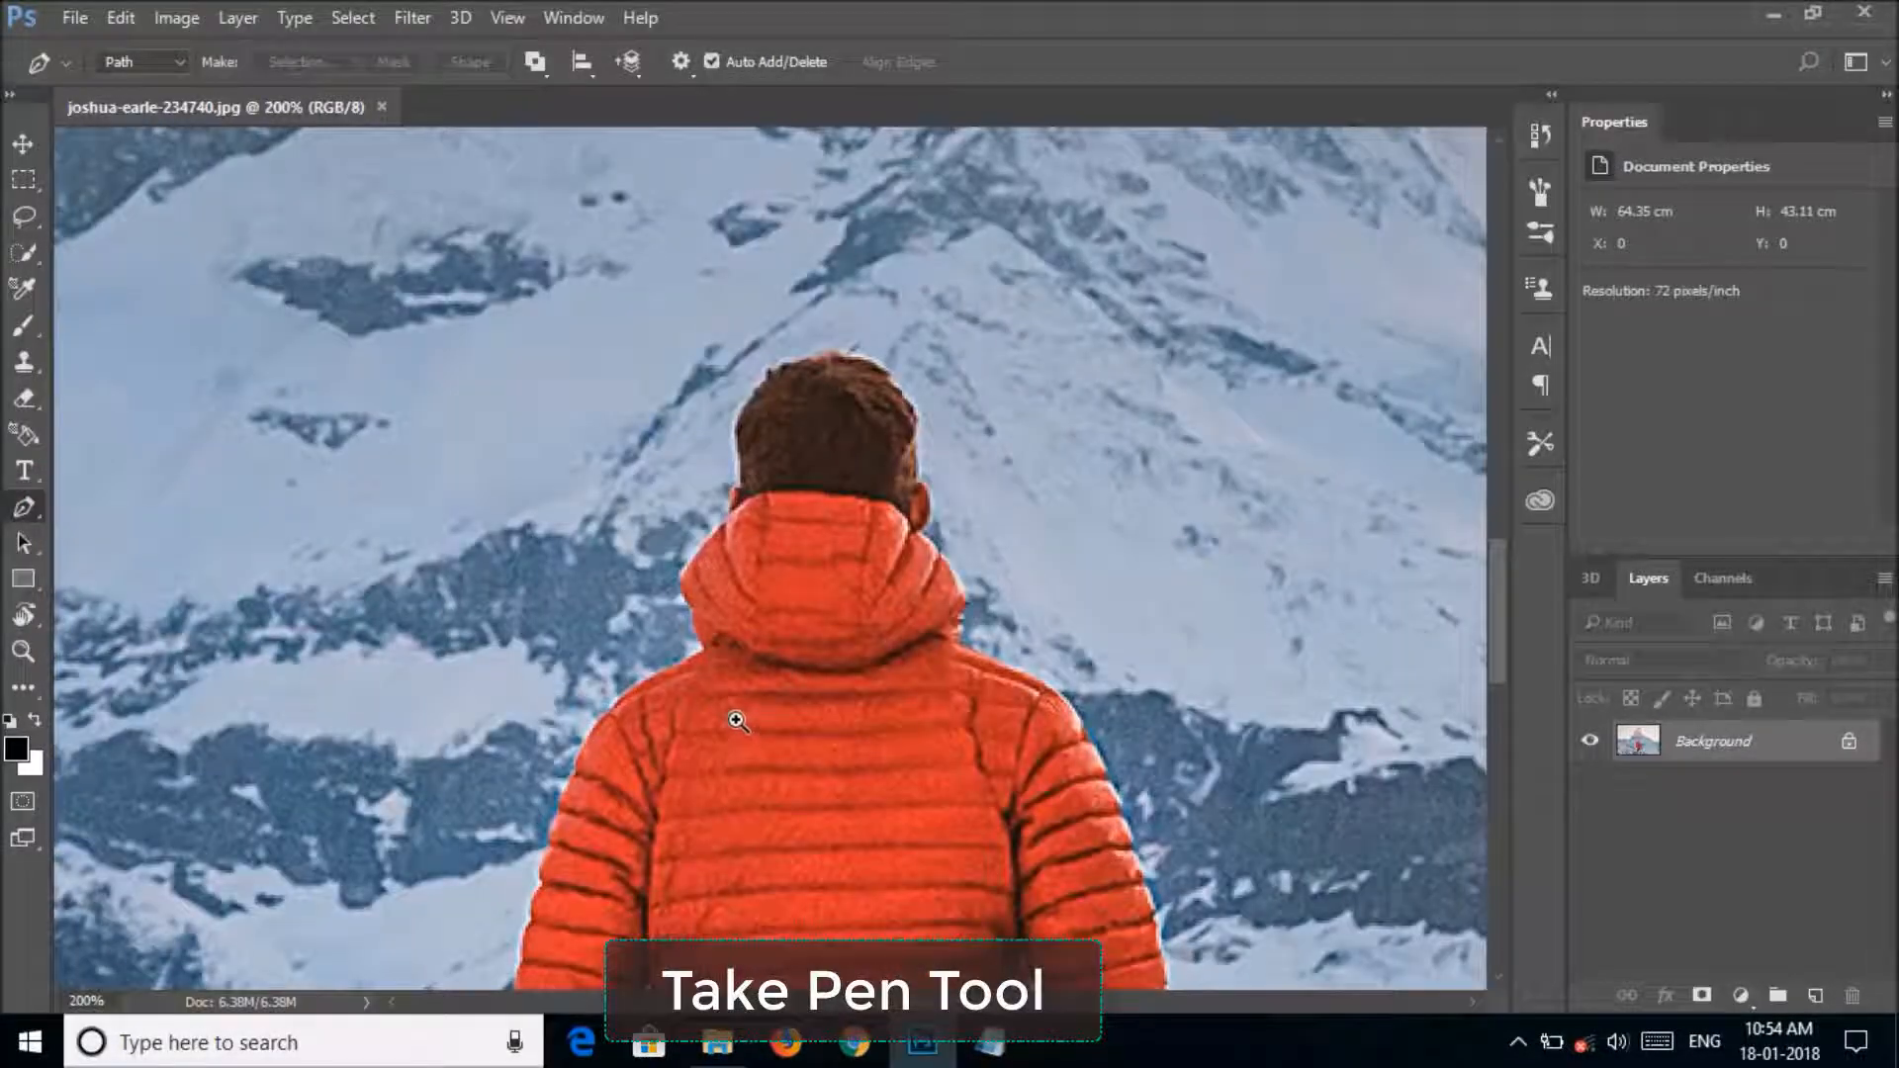
{"action": "left_click", "coordinate": [737, 492]}
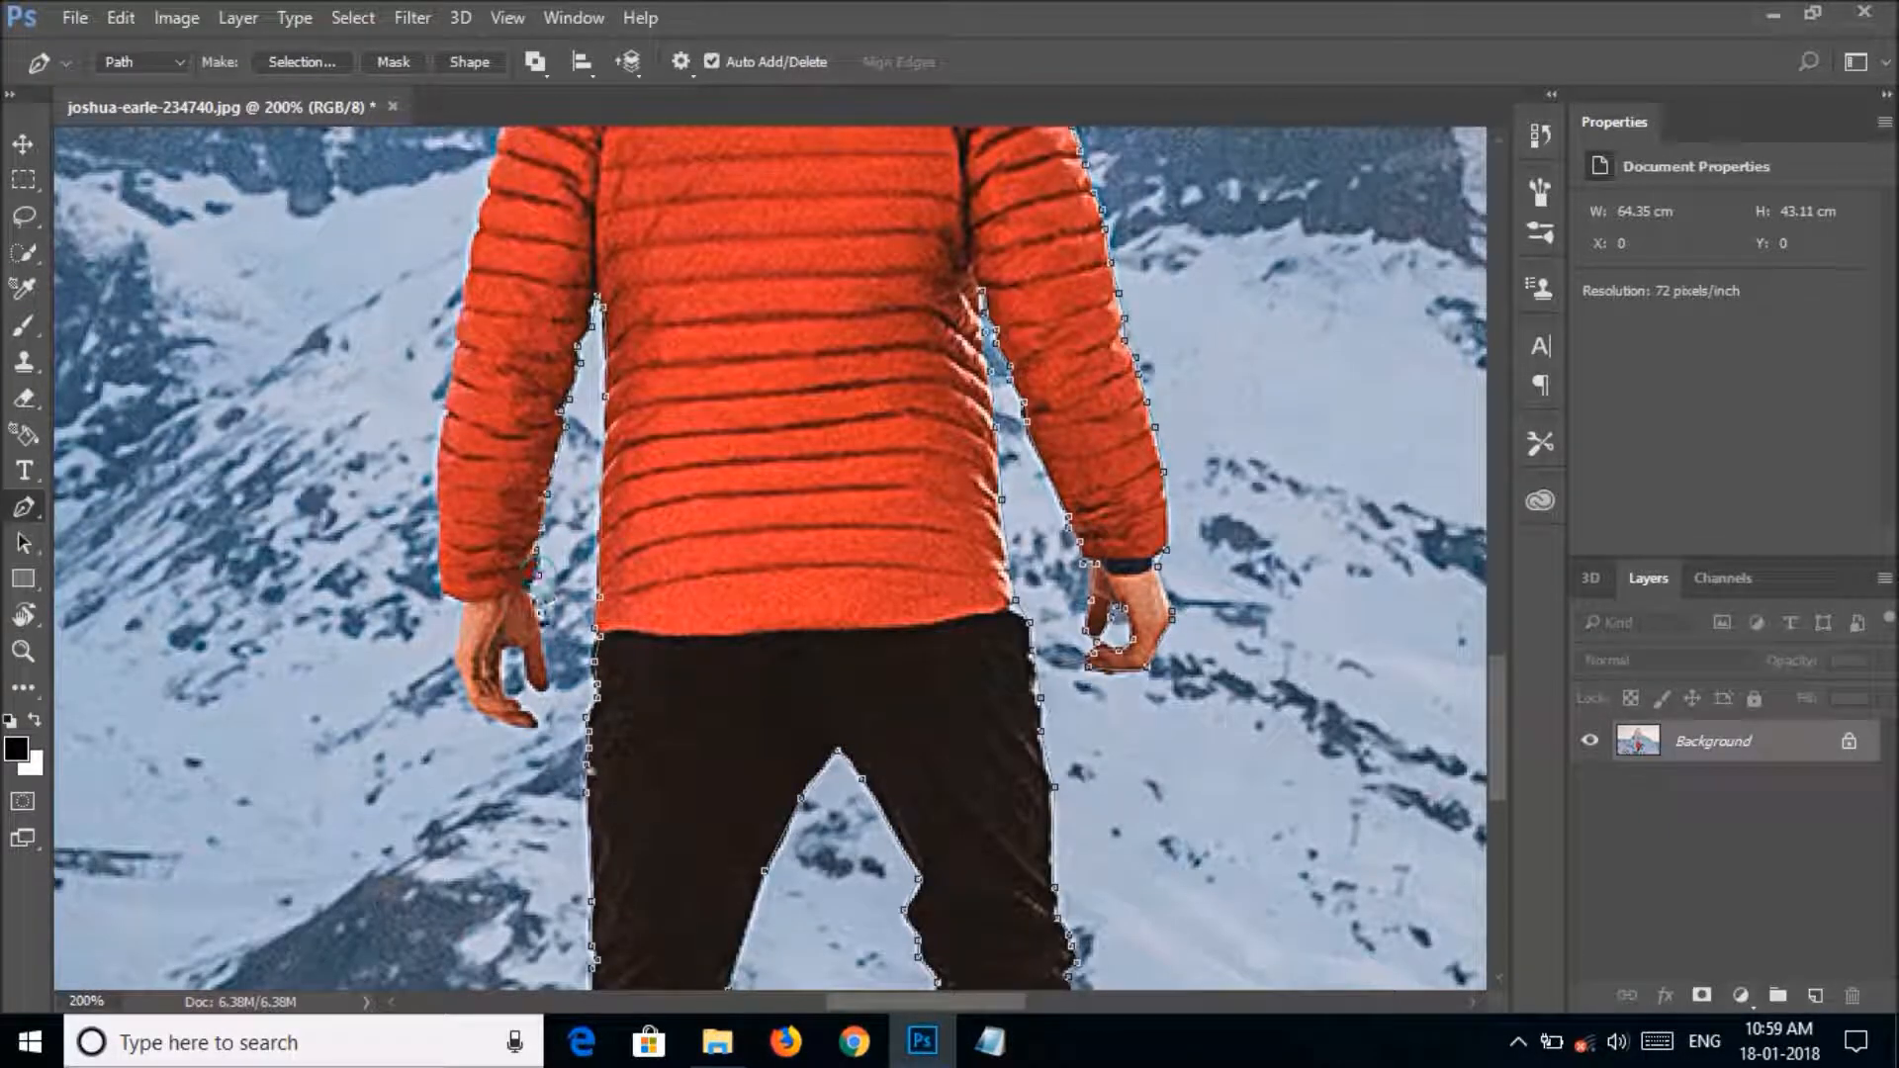
{"action": "left_click", "coordinate": [527, 589]}
{"action": "left_click", "coordinate": [533, 599]}
{"action": "left_click", "coordinate": [542, 613]}
{"action": "left_click", "coordinate": [543, 631]}
{"action": "left_click", "coordinate": [544, 651]}
{"action": "left_click", "coordinate": [550, 689]}
{"action": "left_click", "coordinate": [541, 696]}
{"action": "left_click", "coordinate": [530, 685]}
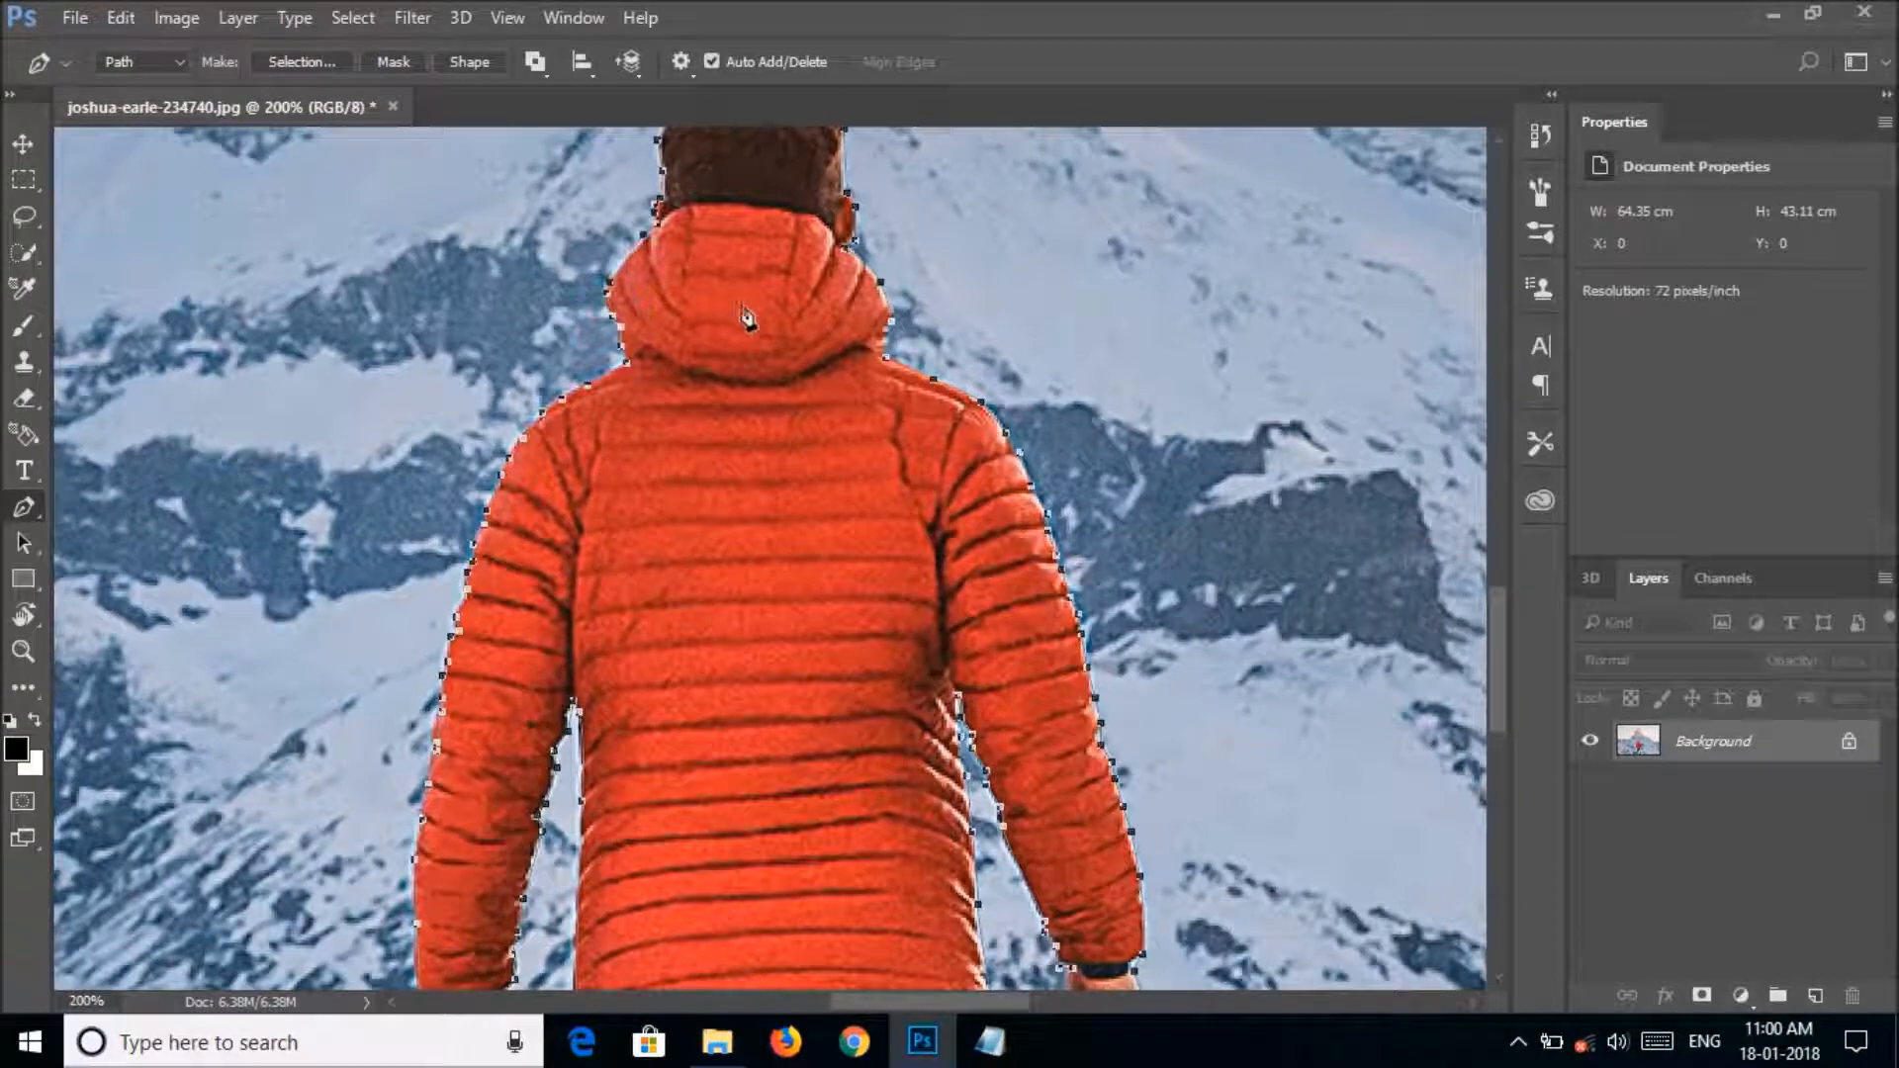
Convert the man's path into a new anti-aliased selection with a 1-pixel feather radius and copy the selected area.
{"action": "left_click", "coordinate": [780, 377], "text": "alt"}
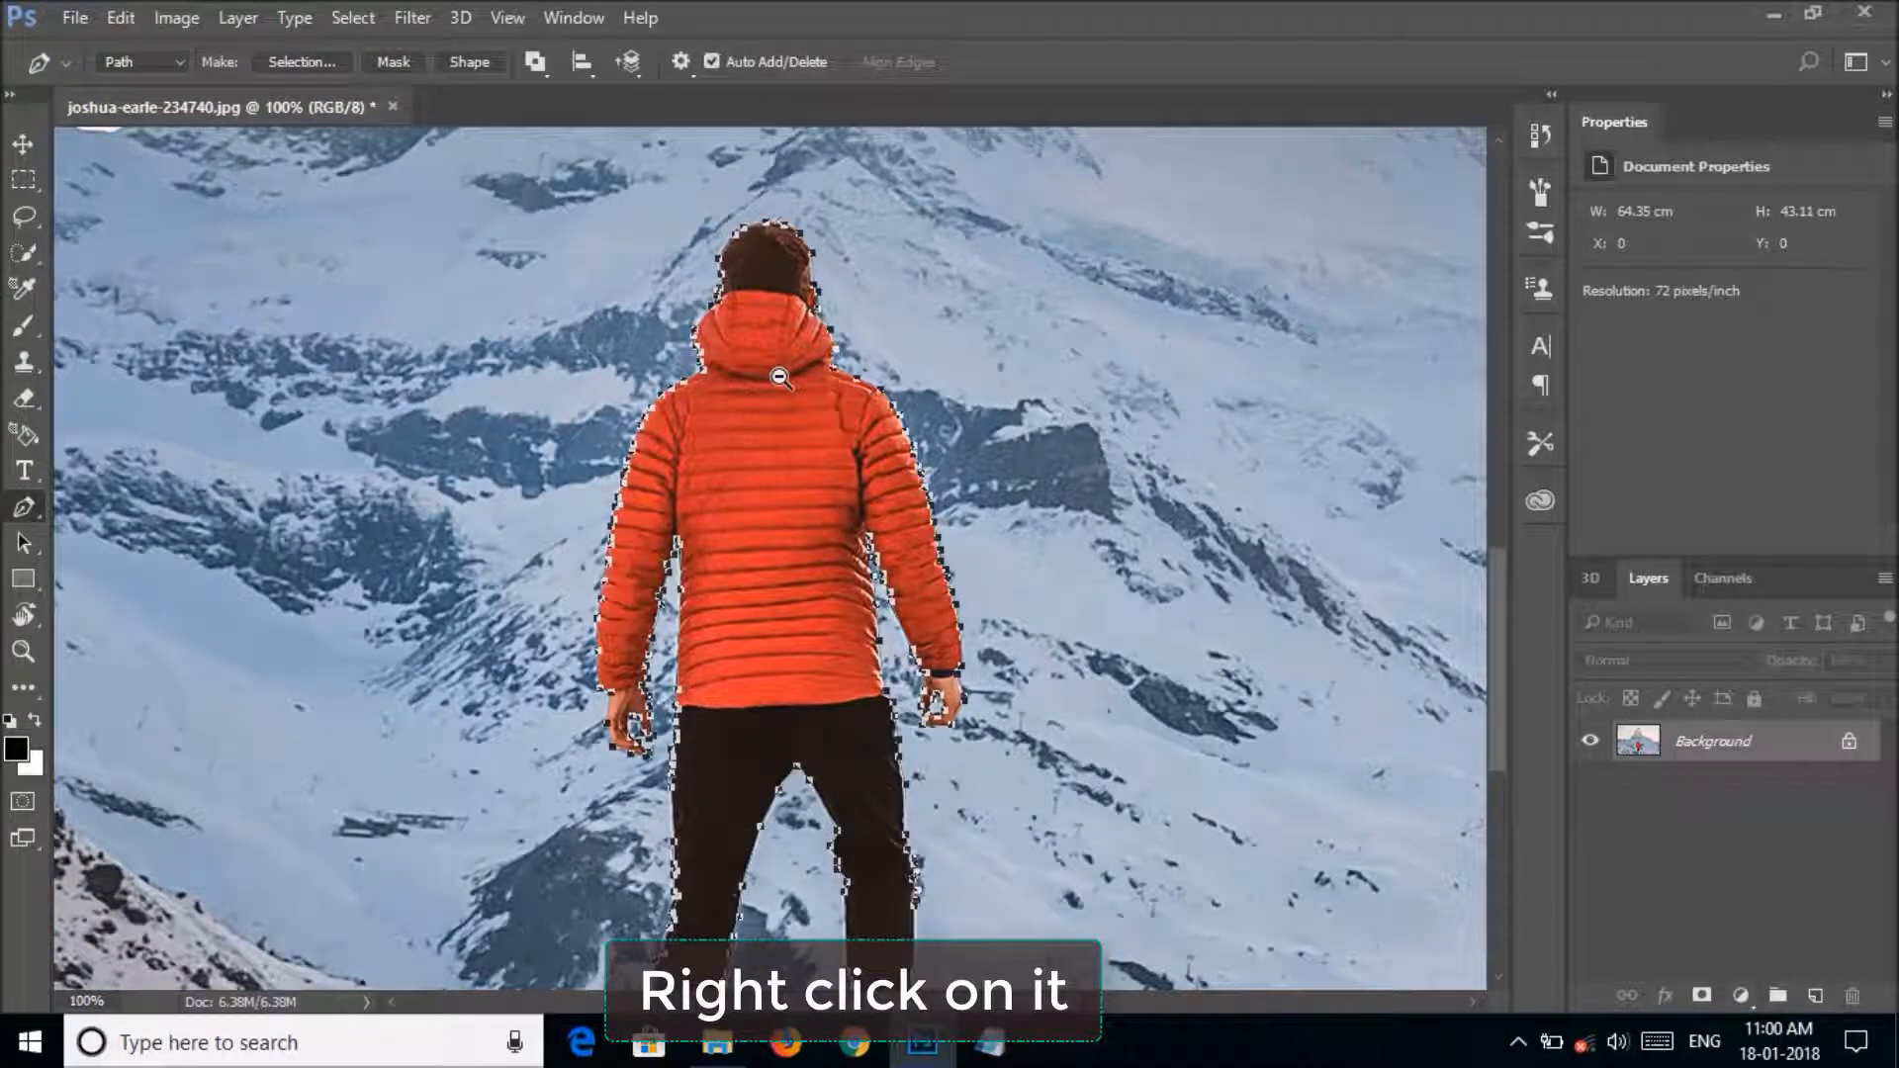
{"action": "right_click", "coordinate": [776, 406]}
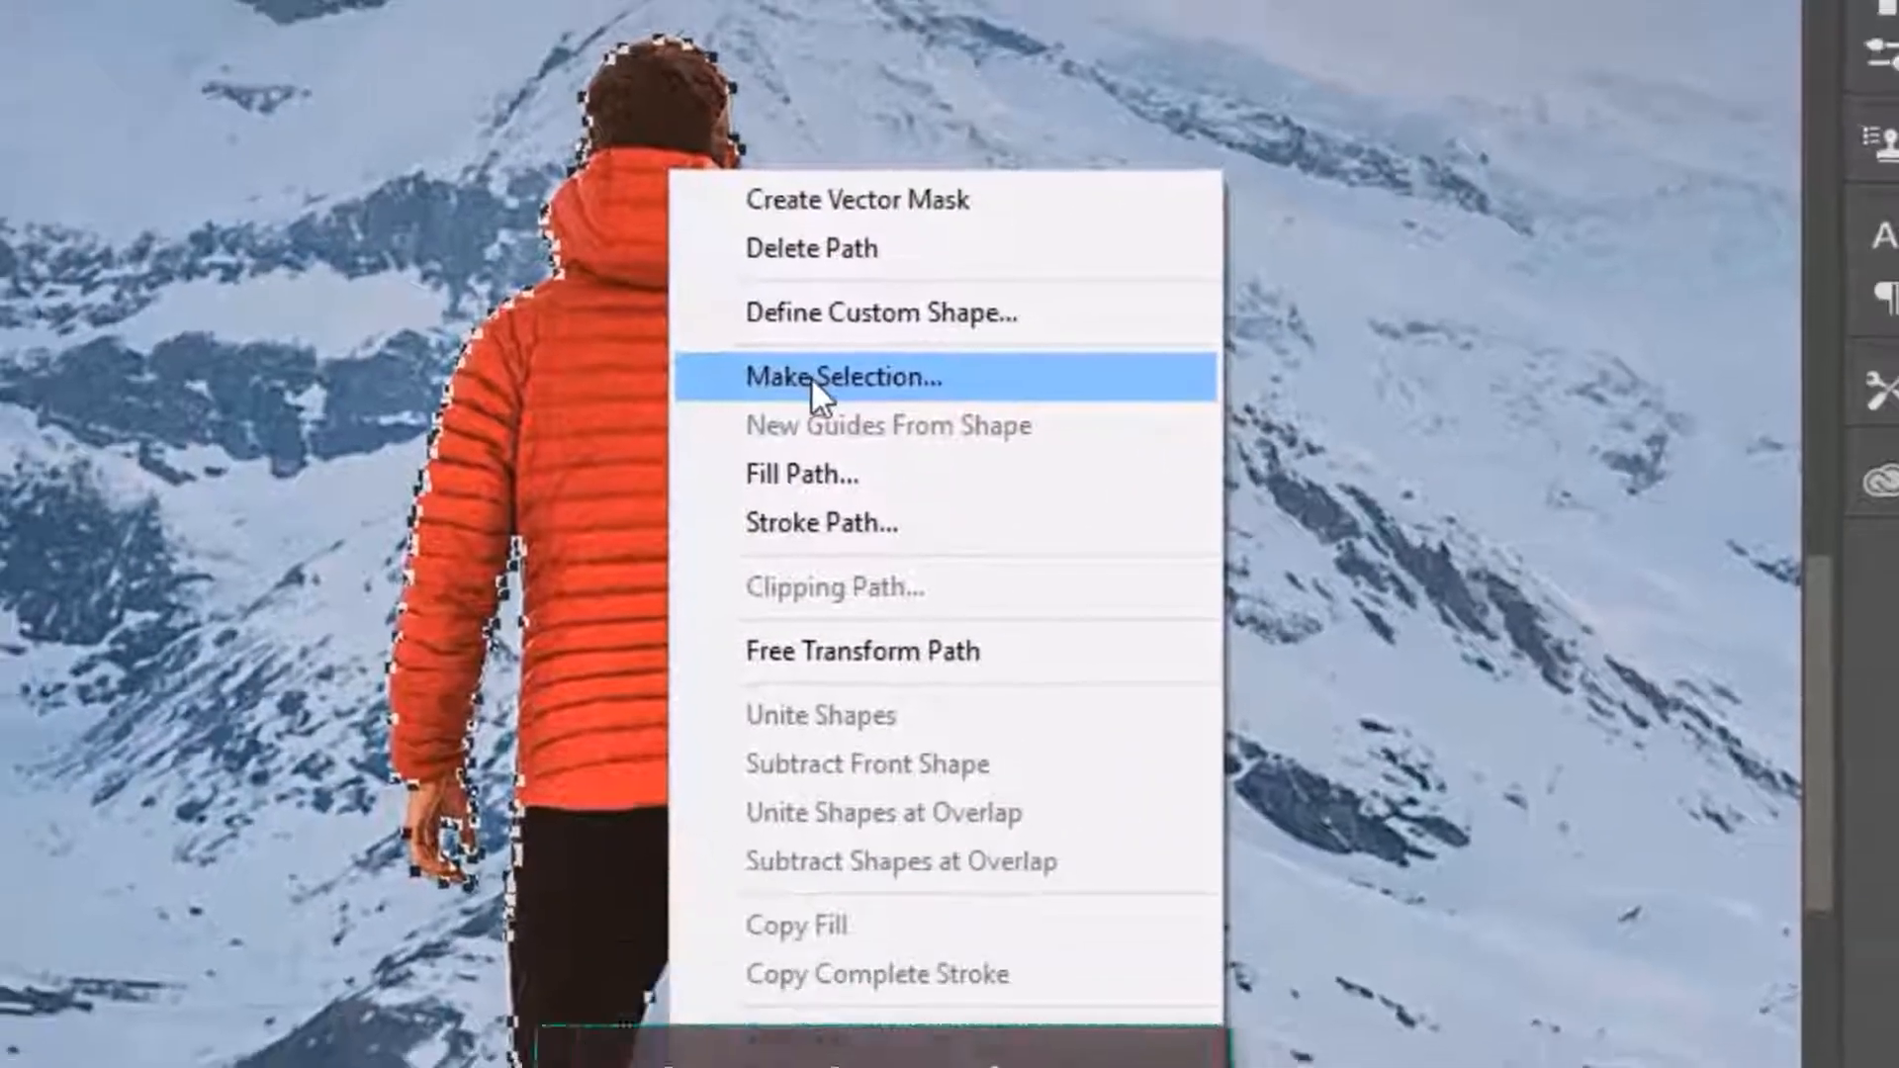
{"action": "left_click", "coordinate": [813, 383]}
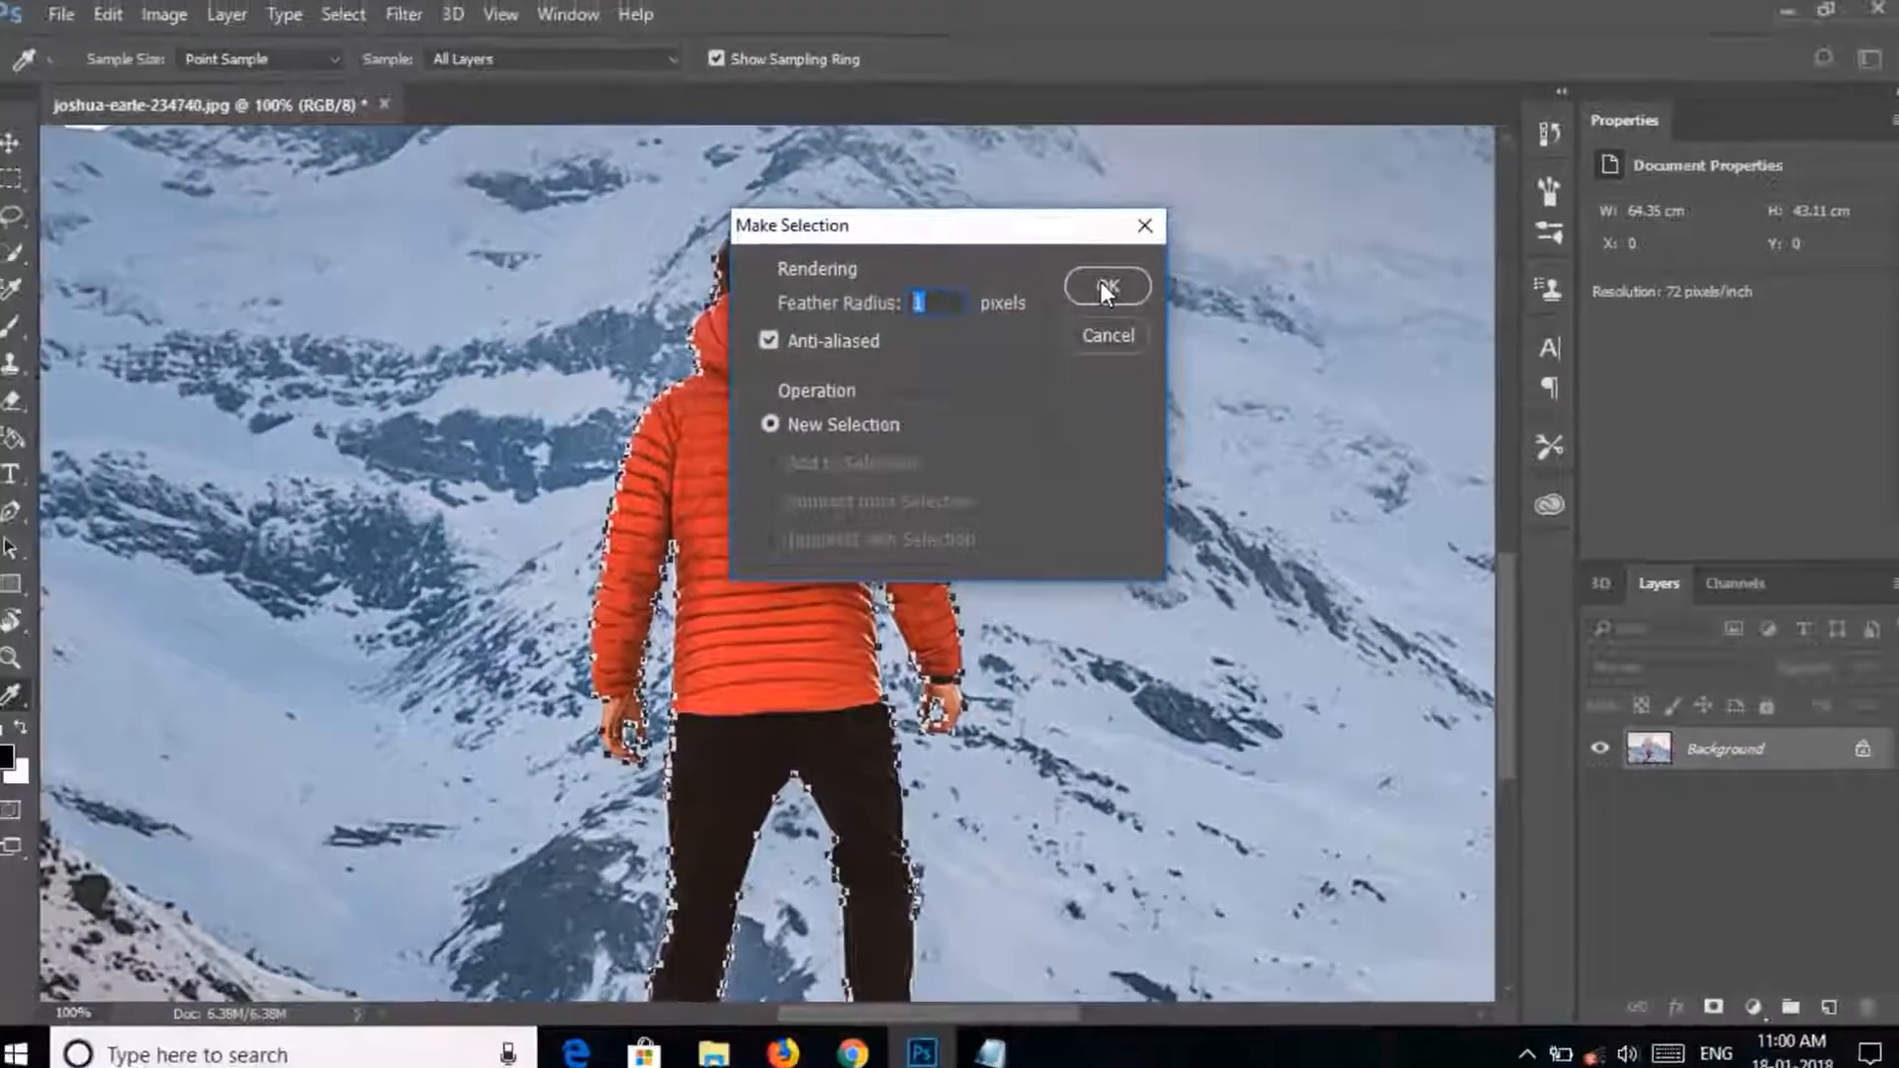
{"action": "left_click", "coordinate": [1134, 295]}
{"action": "key", "text": "ctrl+c"}
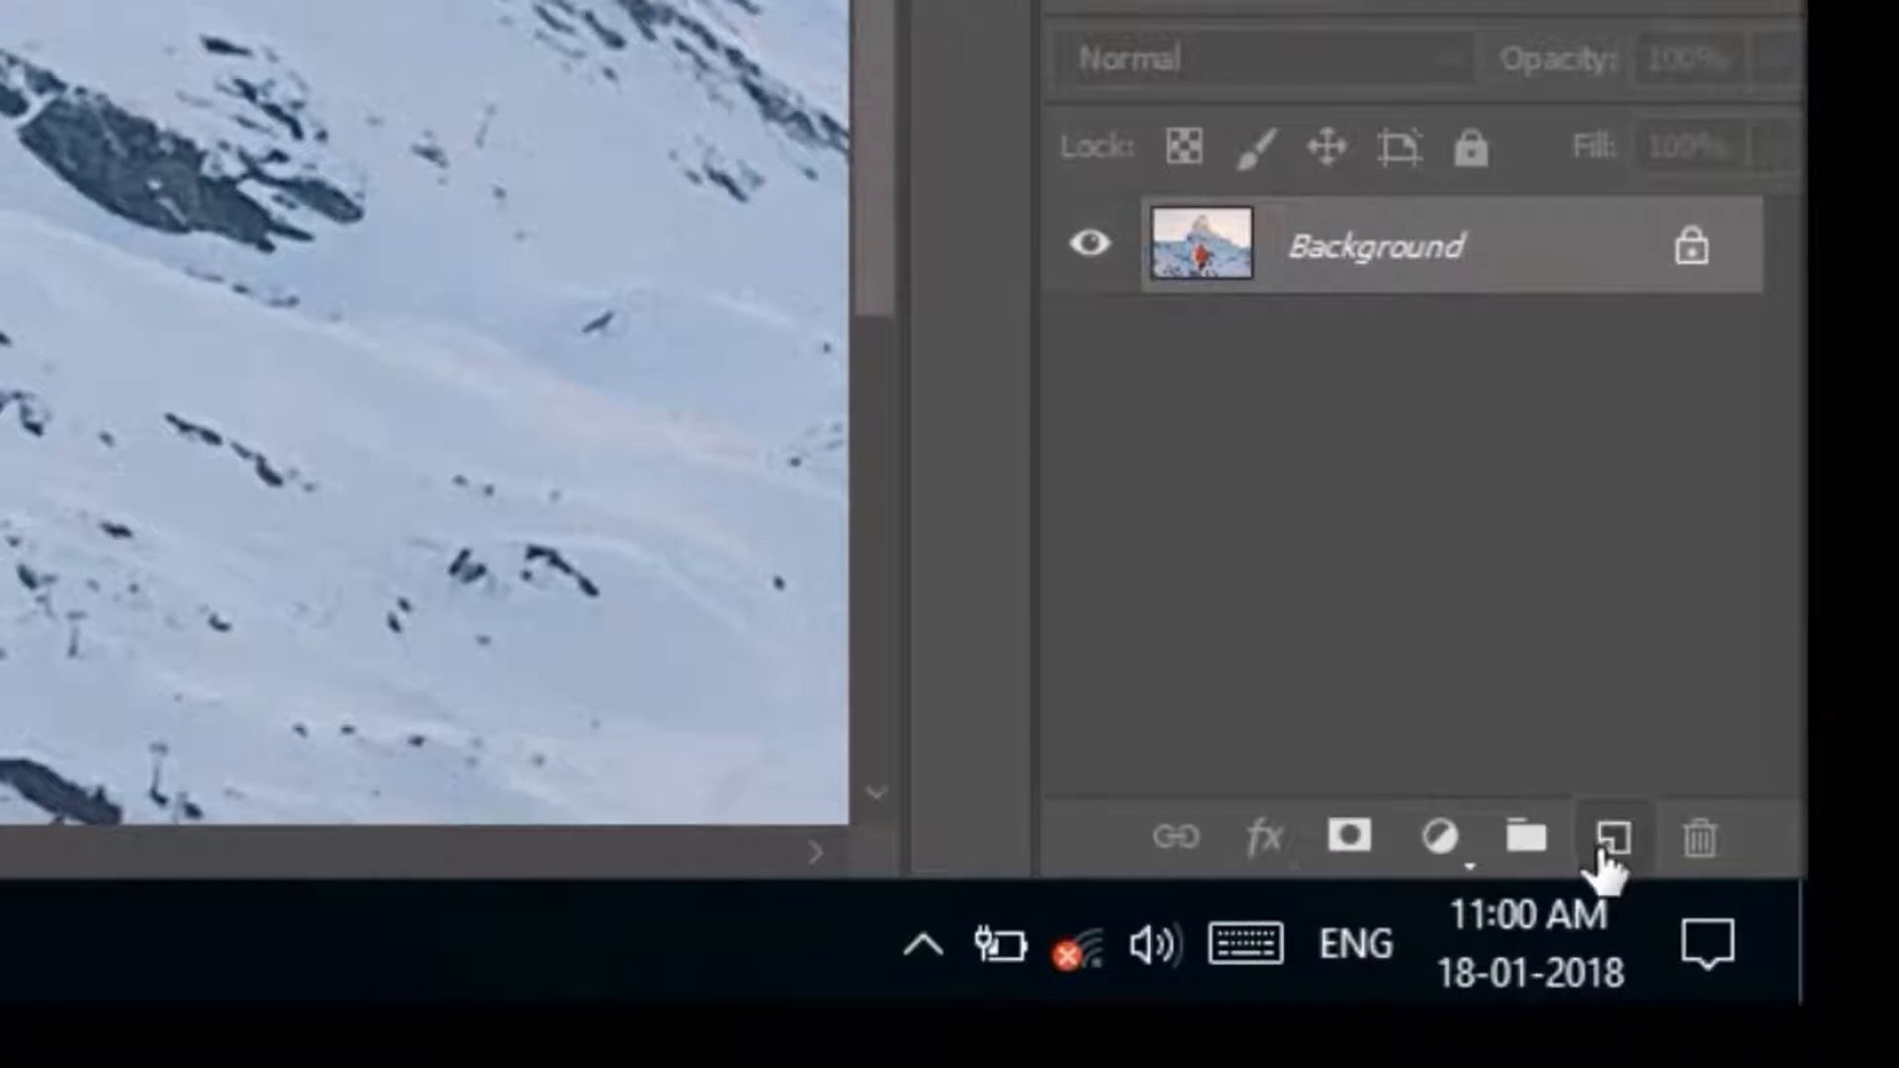
Add an empty layer, and fill the man's selection on the Background layer with Content-Aware contents in Normal mode at 100% opacity.
{"action": "left_click", "coordinate": [1604, 851]}
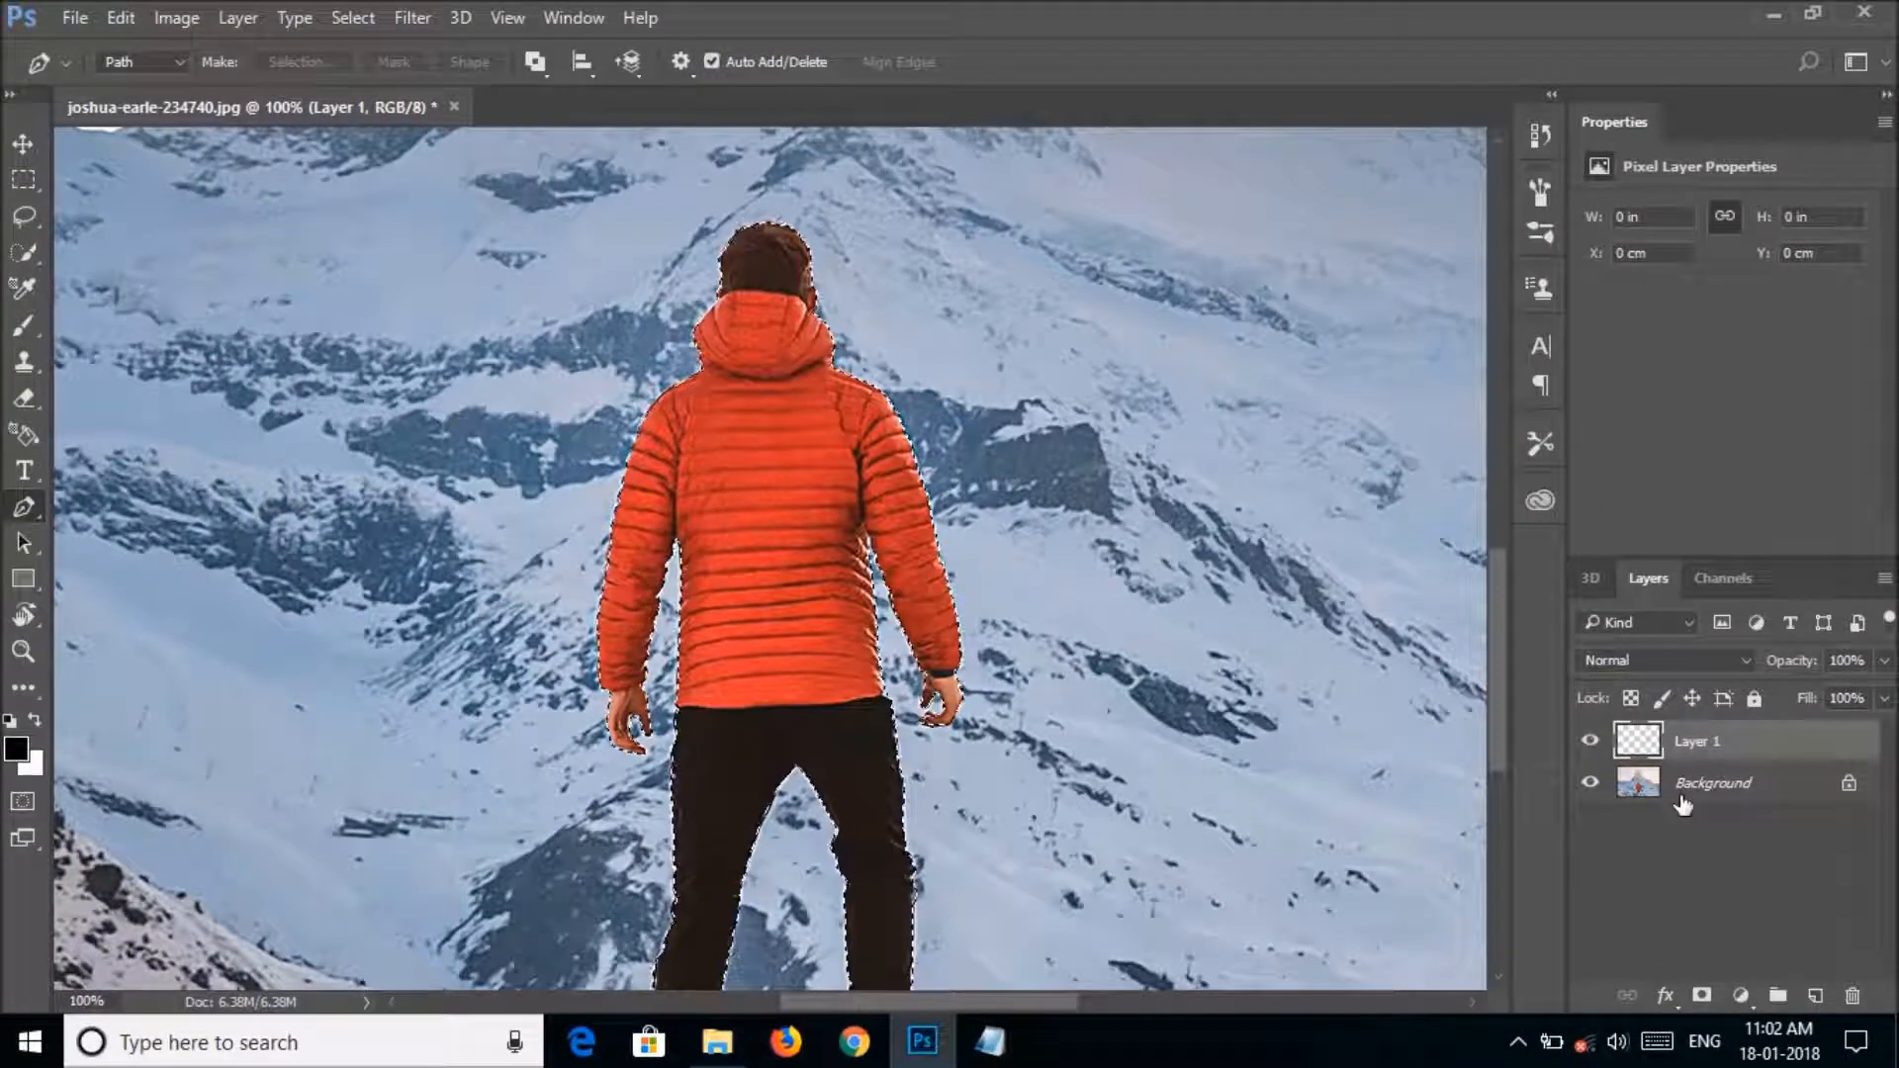
{"action": "left_click", "coordinate": [1682, 801]}
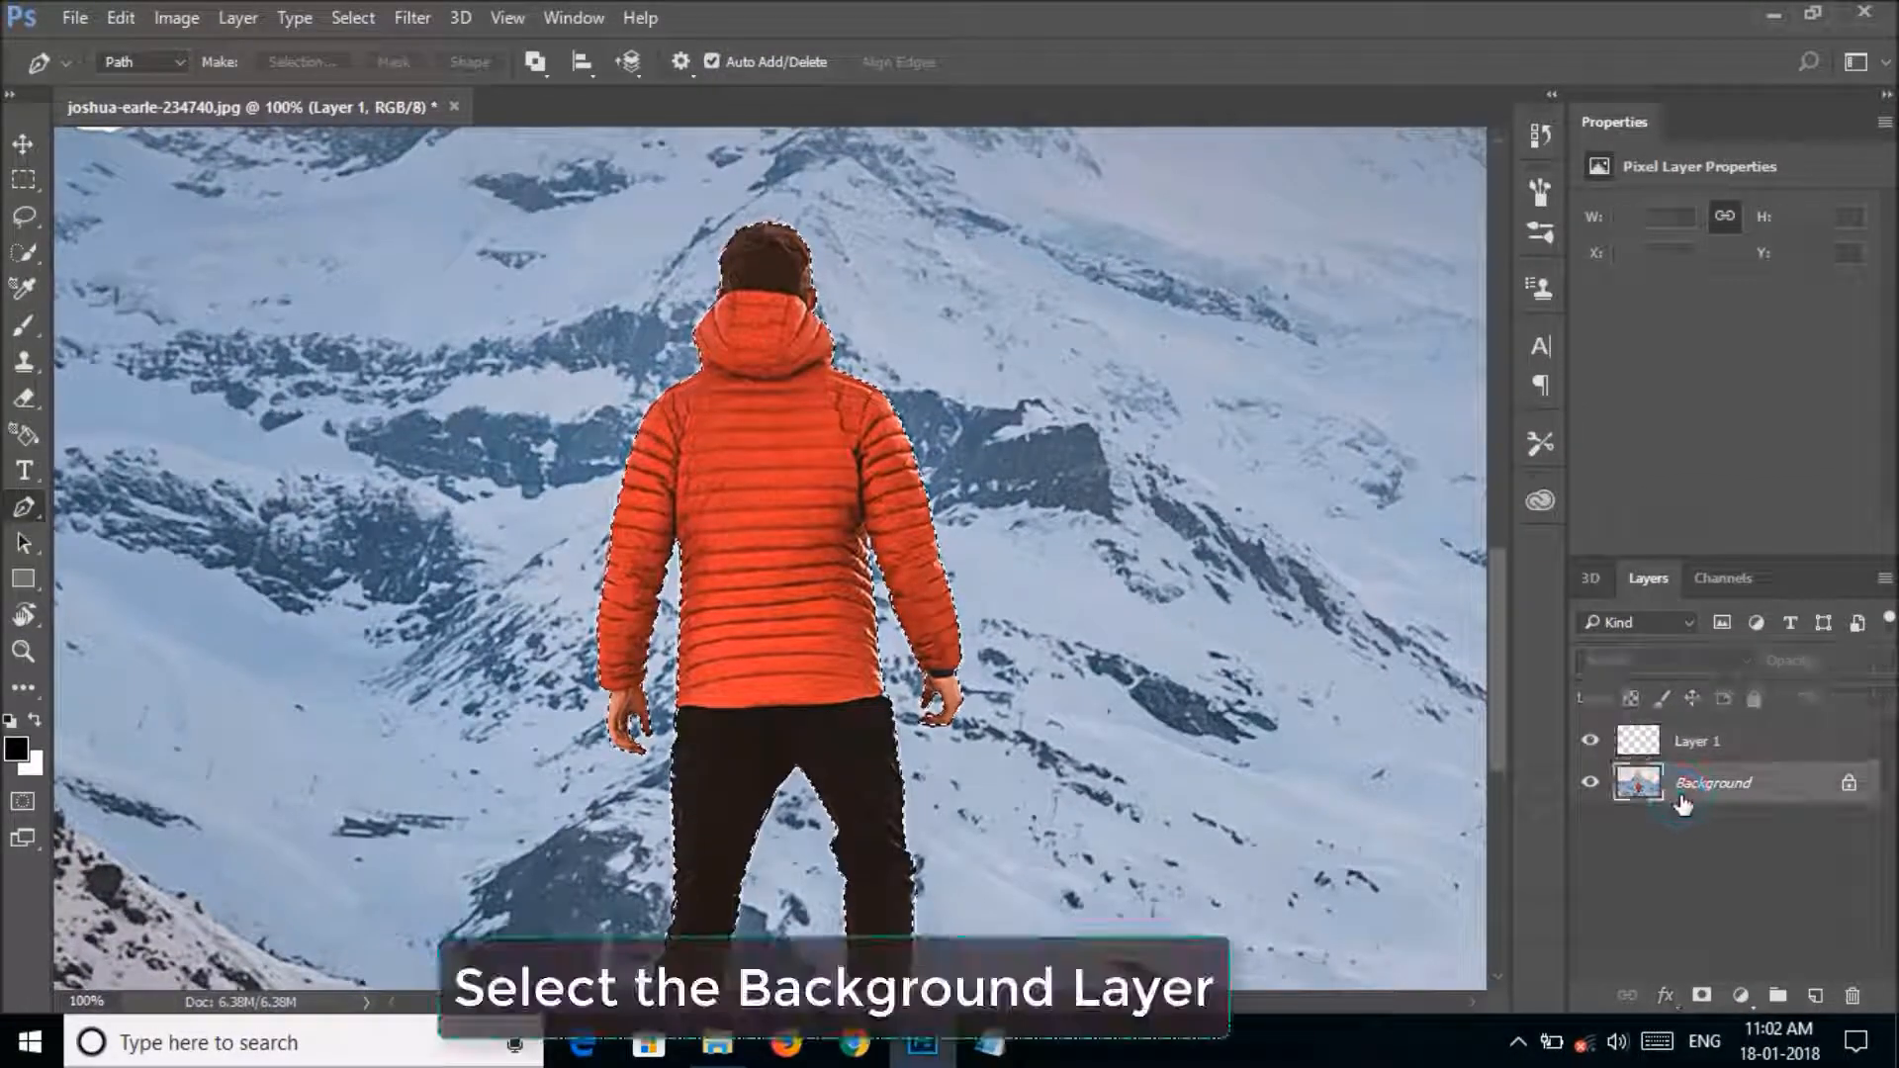
{"action": "left_click", "coordinate": [120, 18]}
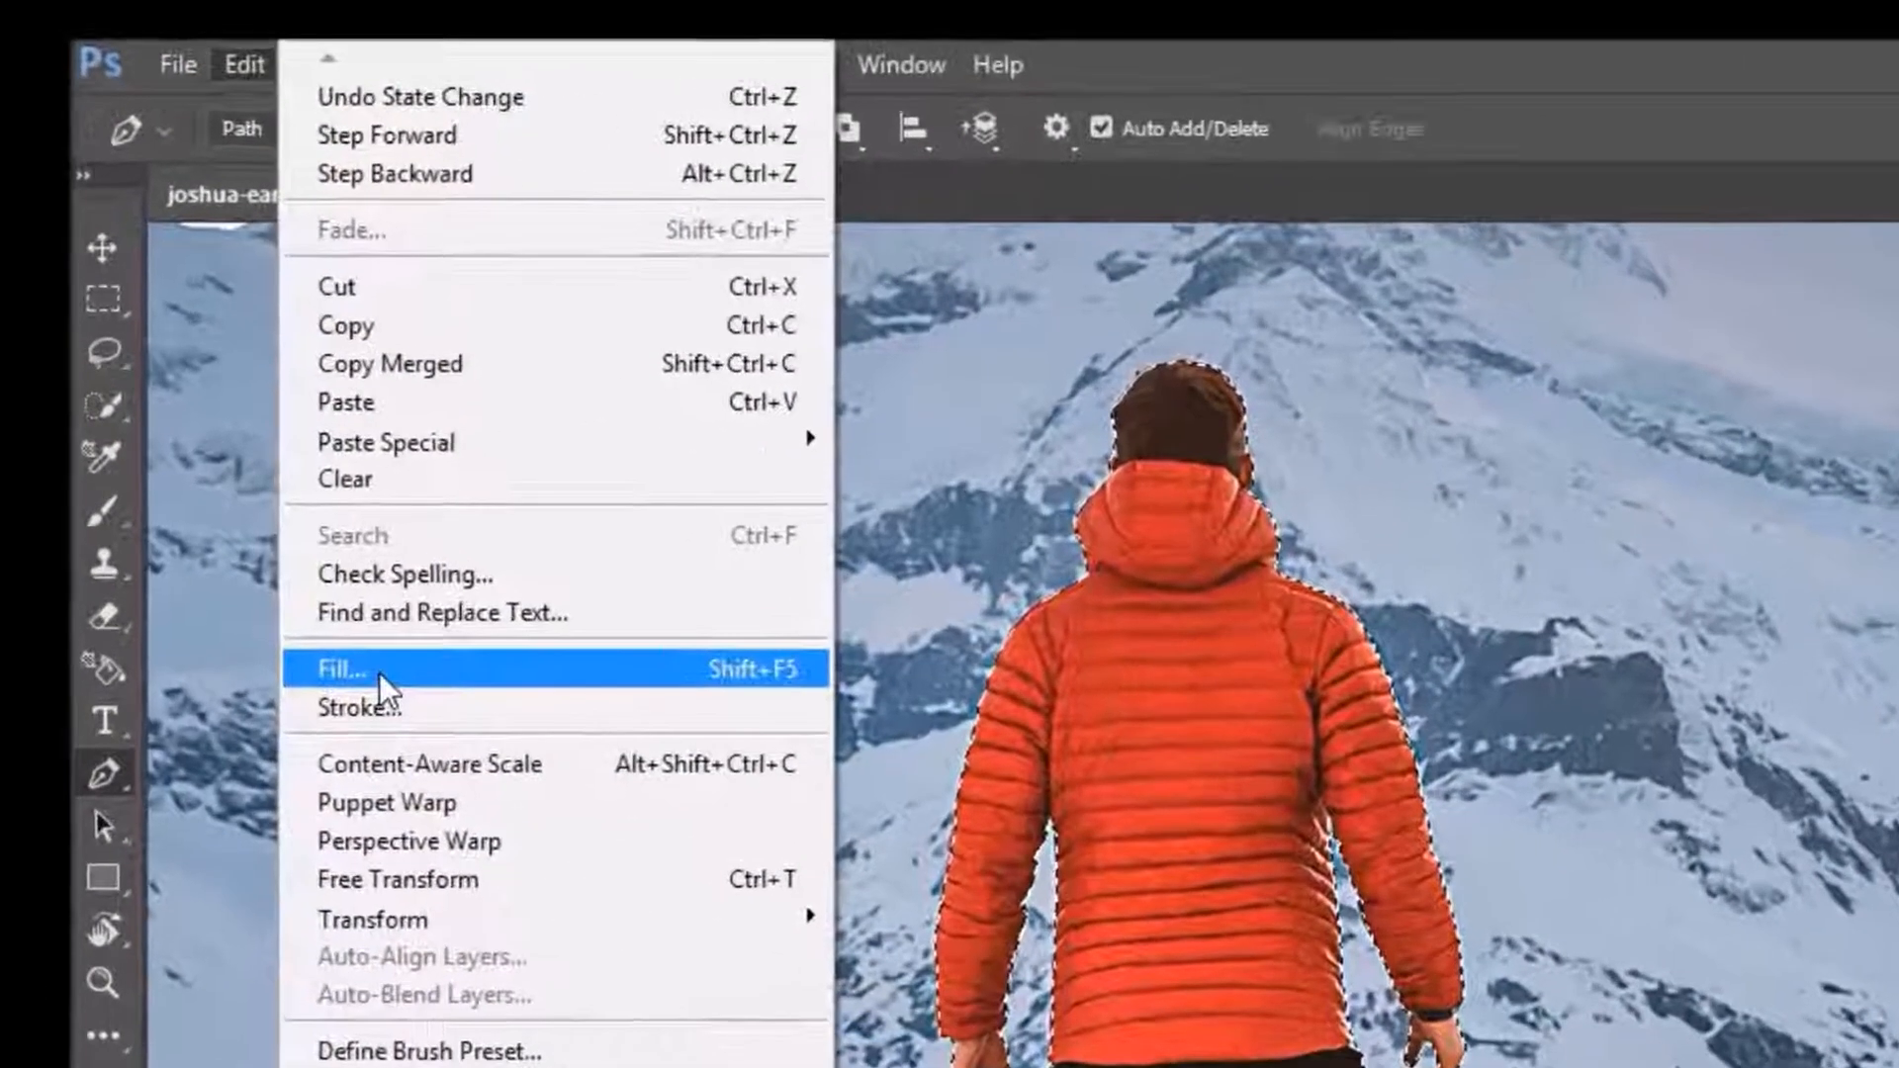
{"action": "left_click", "coordinate": [198, 437]}
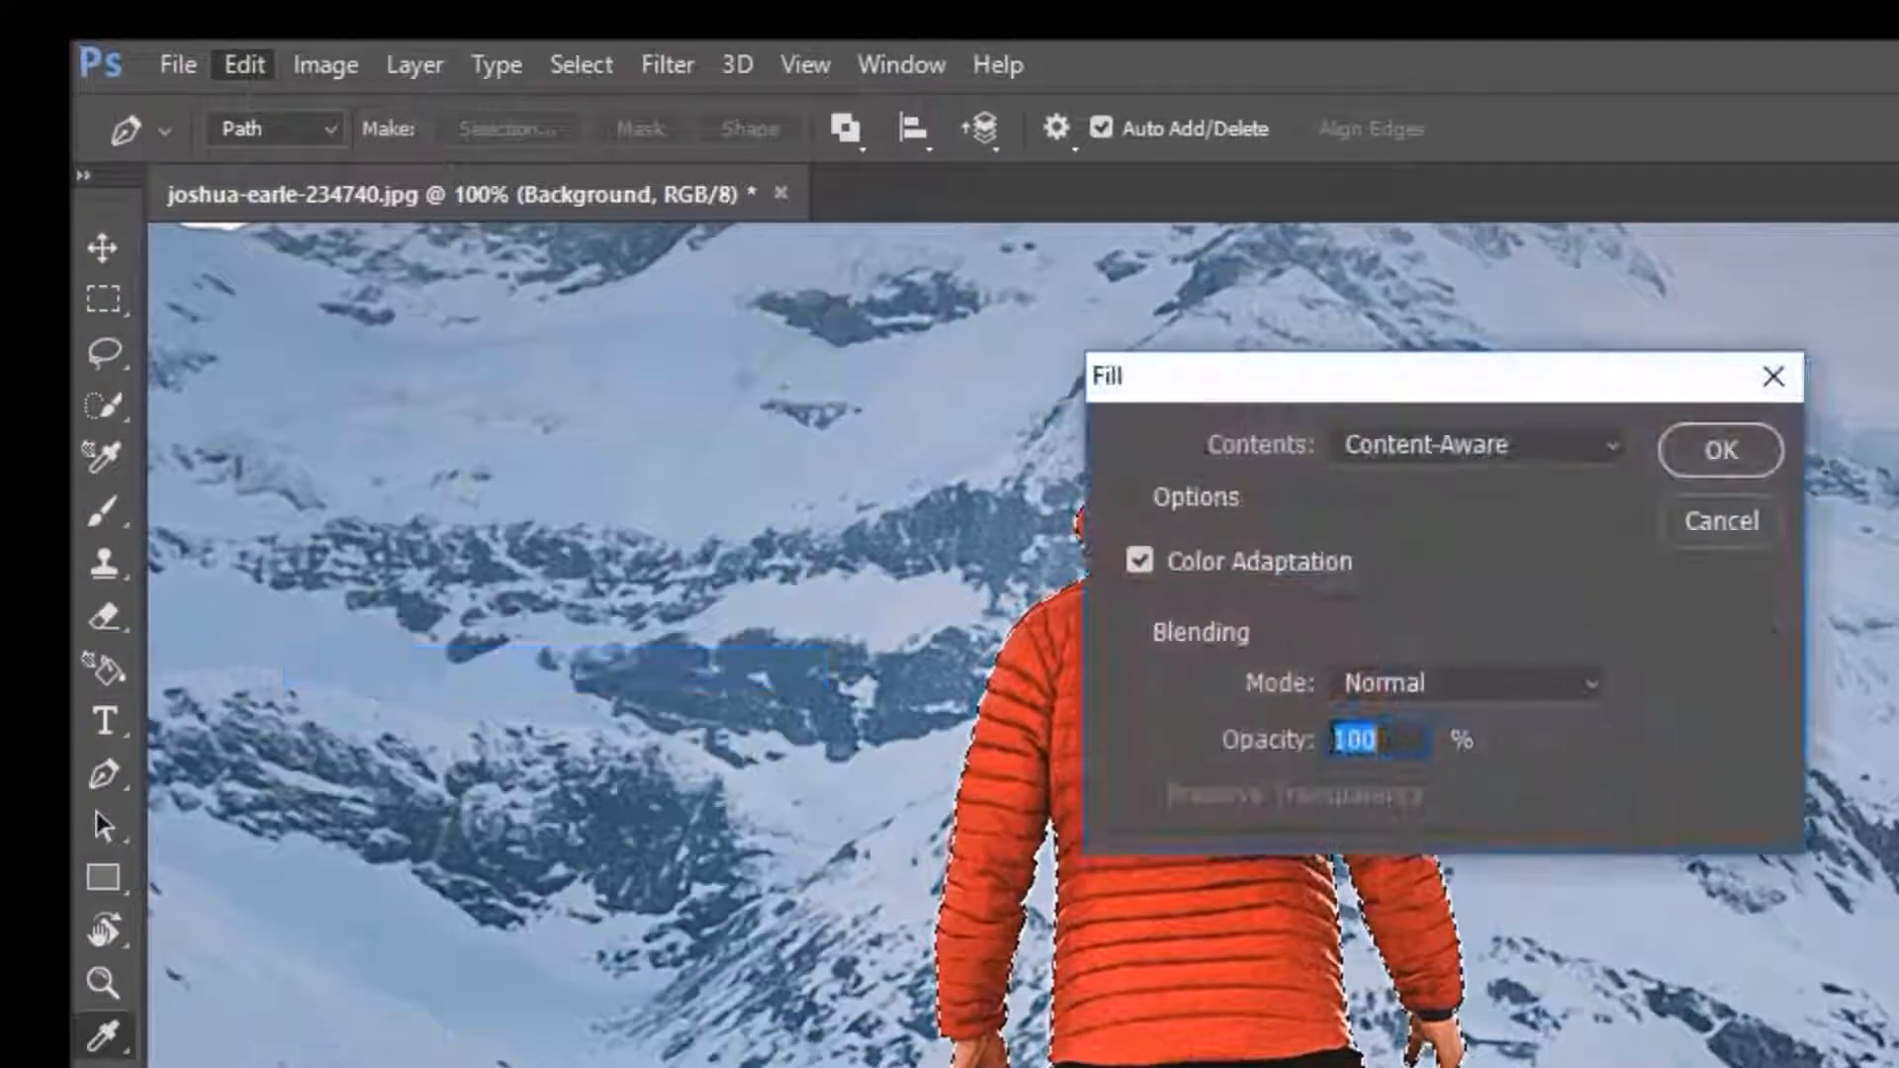
{"action": "left_click", "coordinate": [1450, 447]}
{"action": "left_click", "coordinate": [1411, 593]}
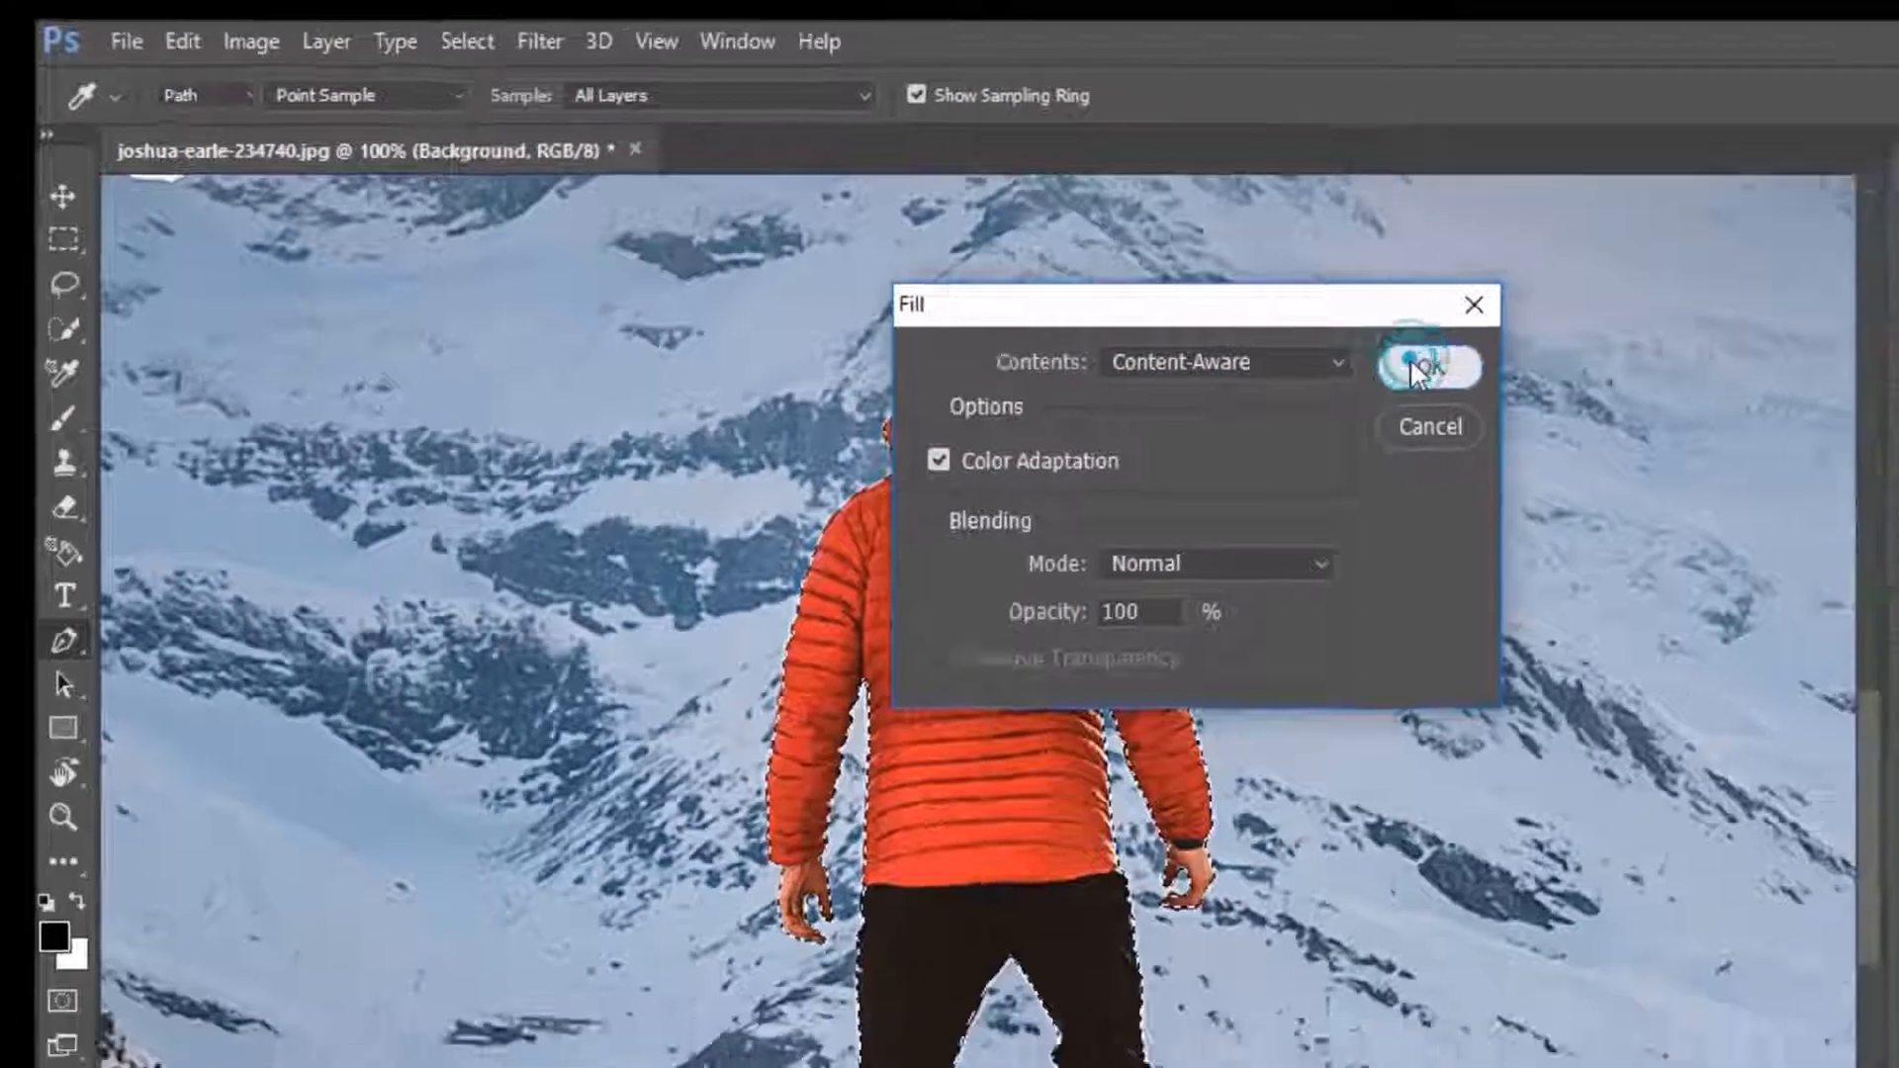
{"action": "left_click", "coordinate": [1696, 438]}
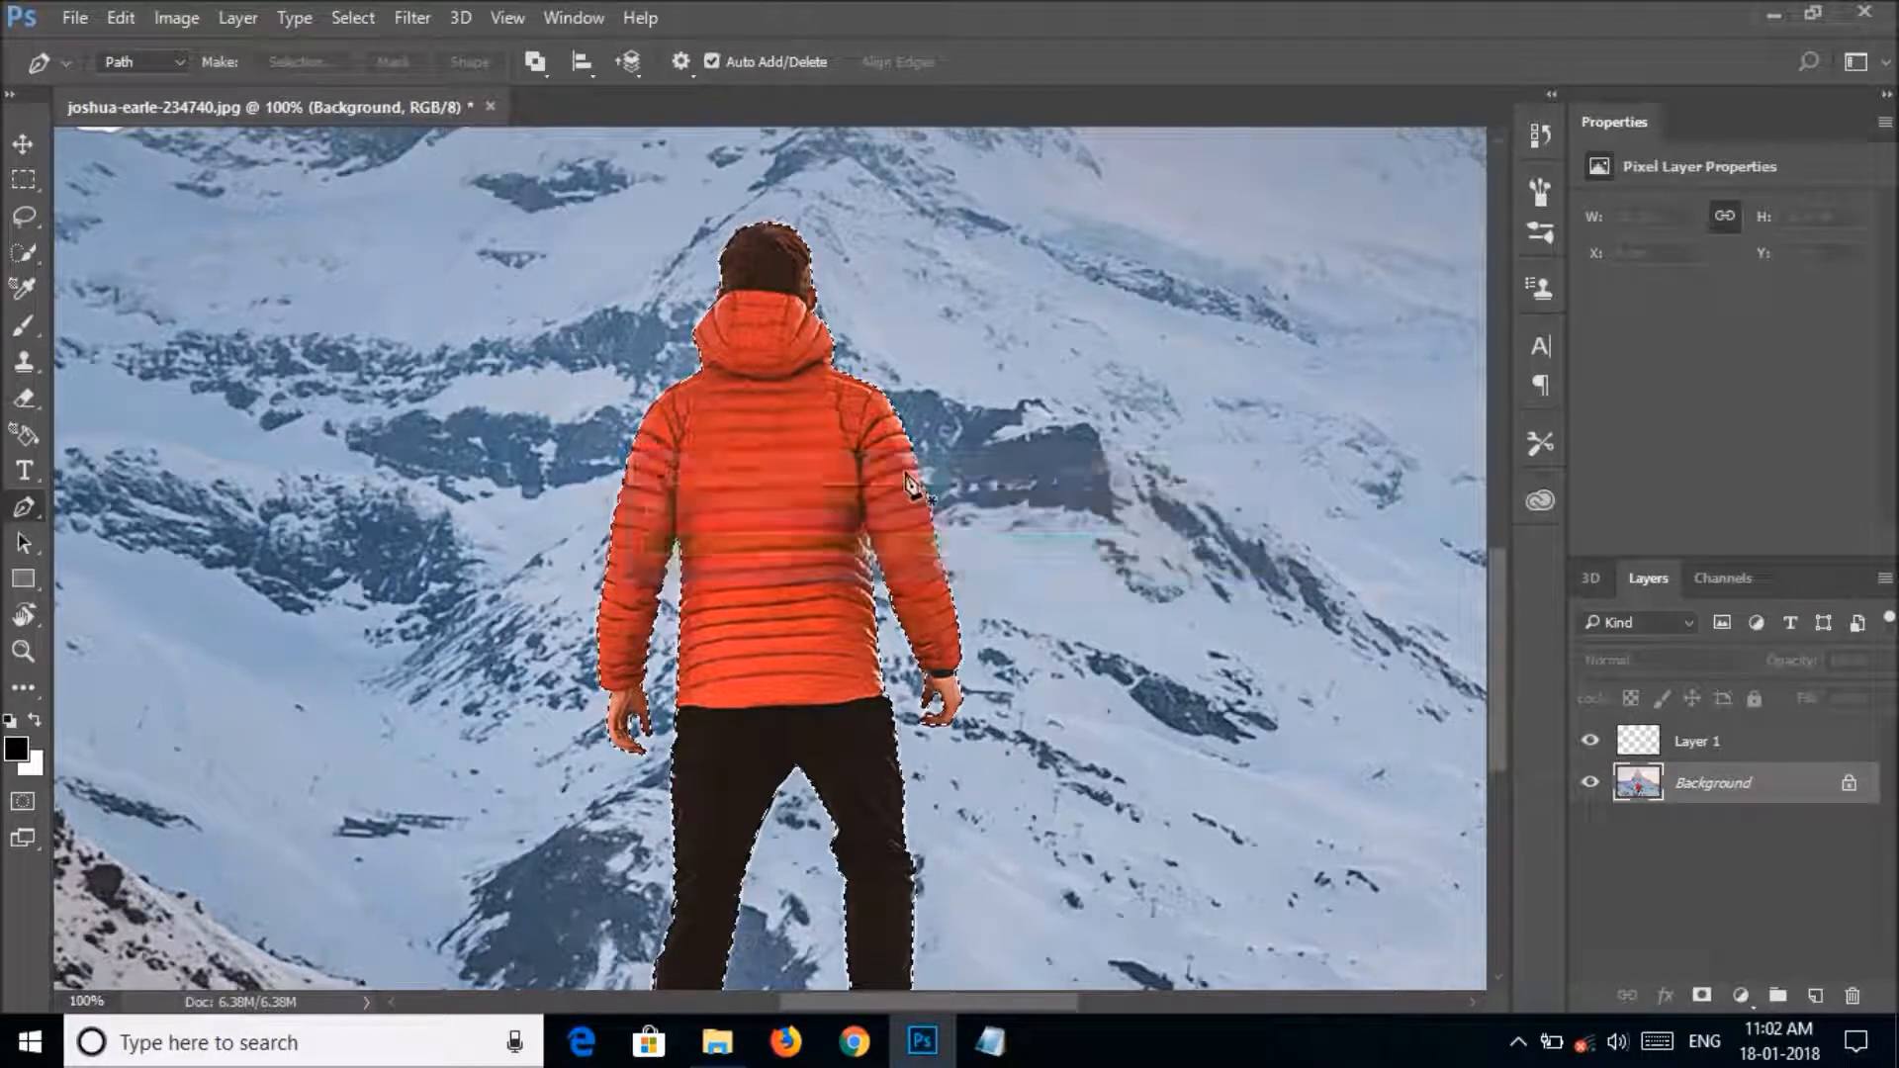
Paste the copied man into Layer 1 and toggle that layer's visibility to check the filled background.
{"action": "left_click", "coordinate": [1662, 744]}
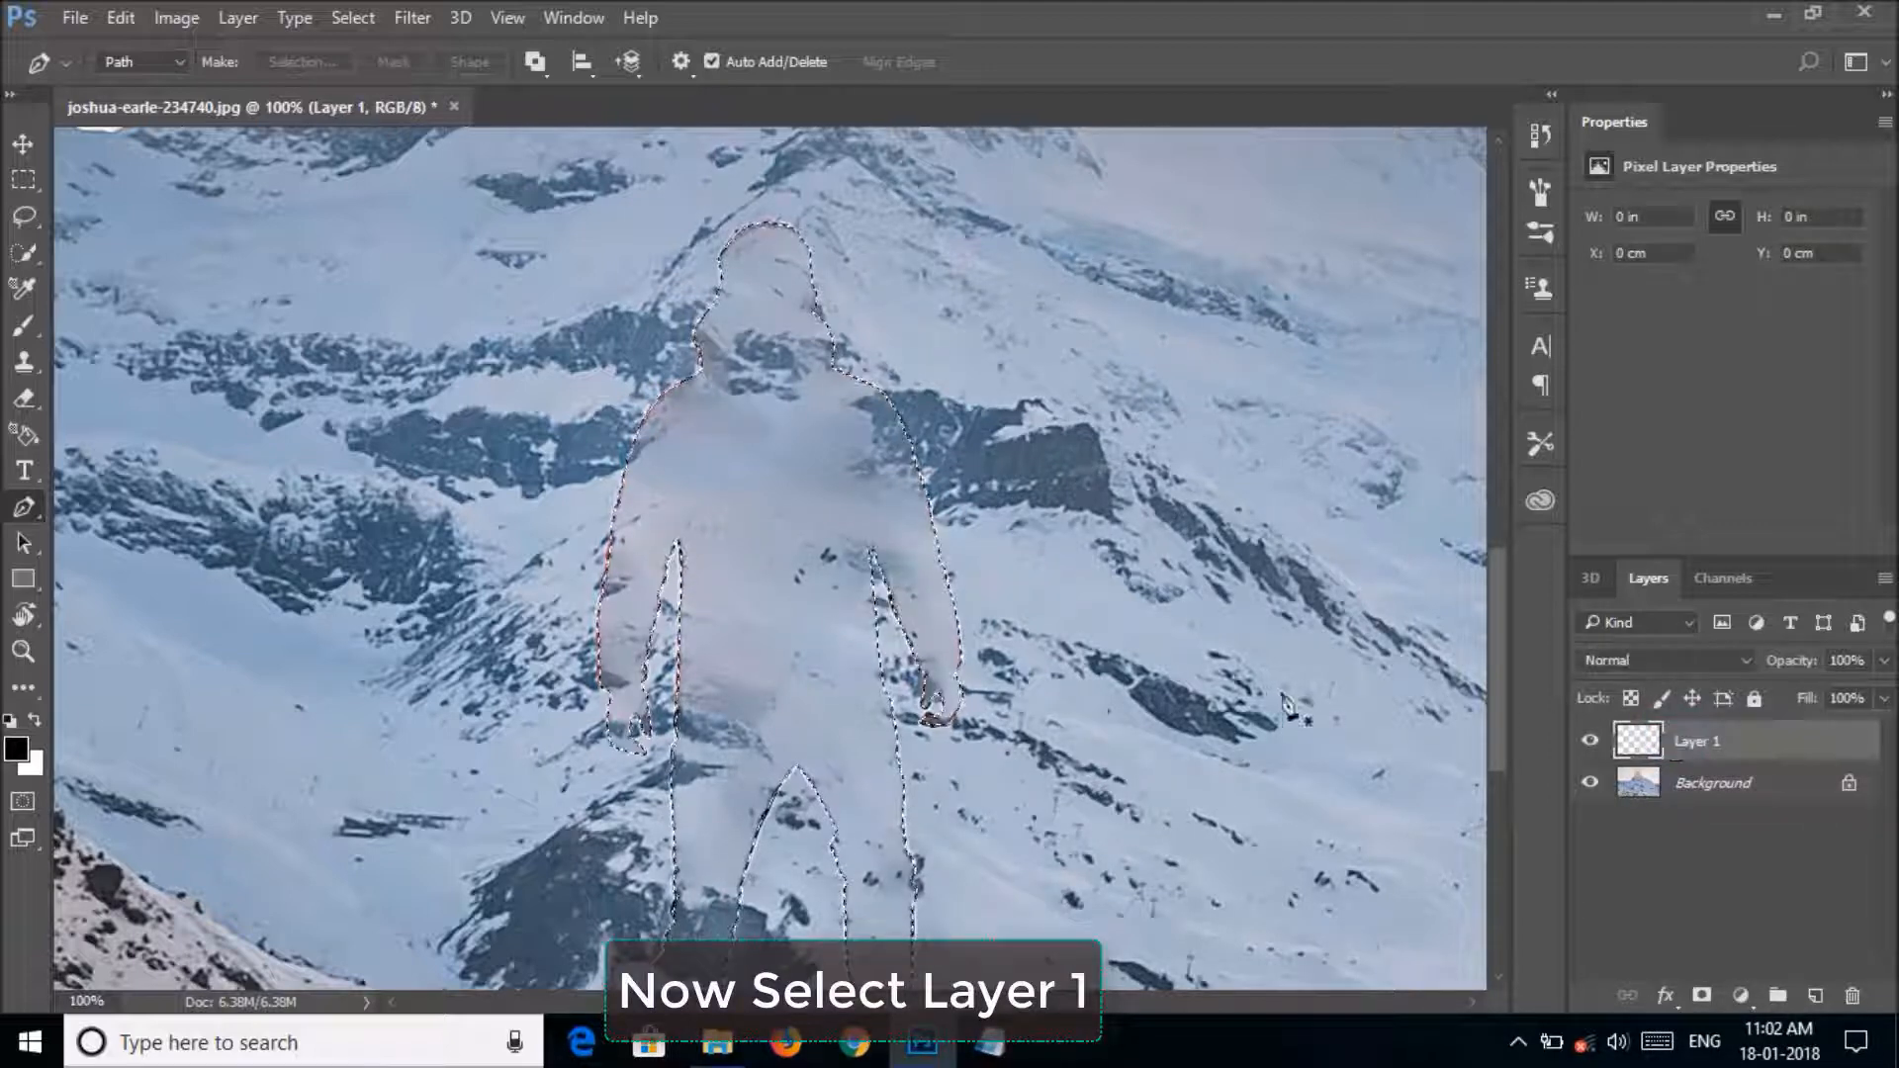
{"action": "key", "text": "ctrl+v"}
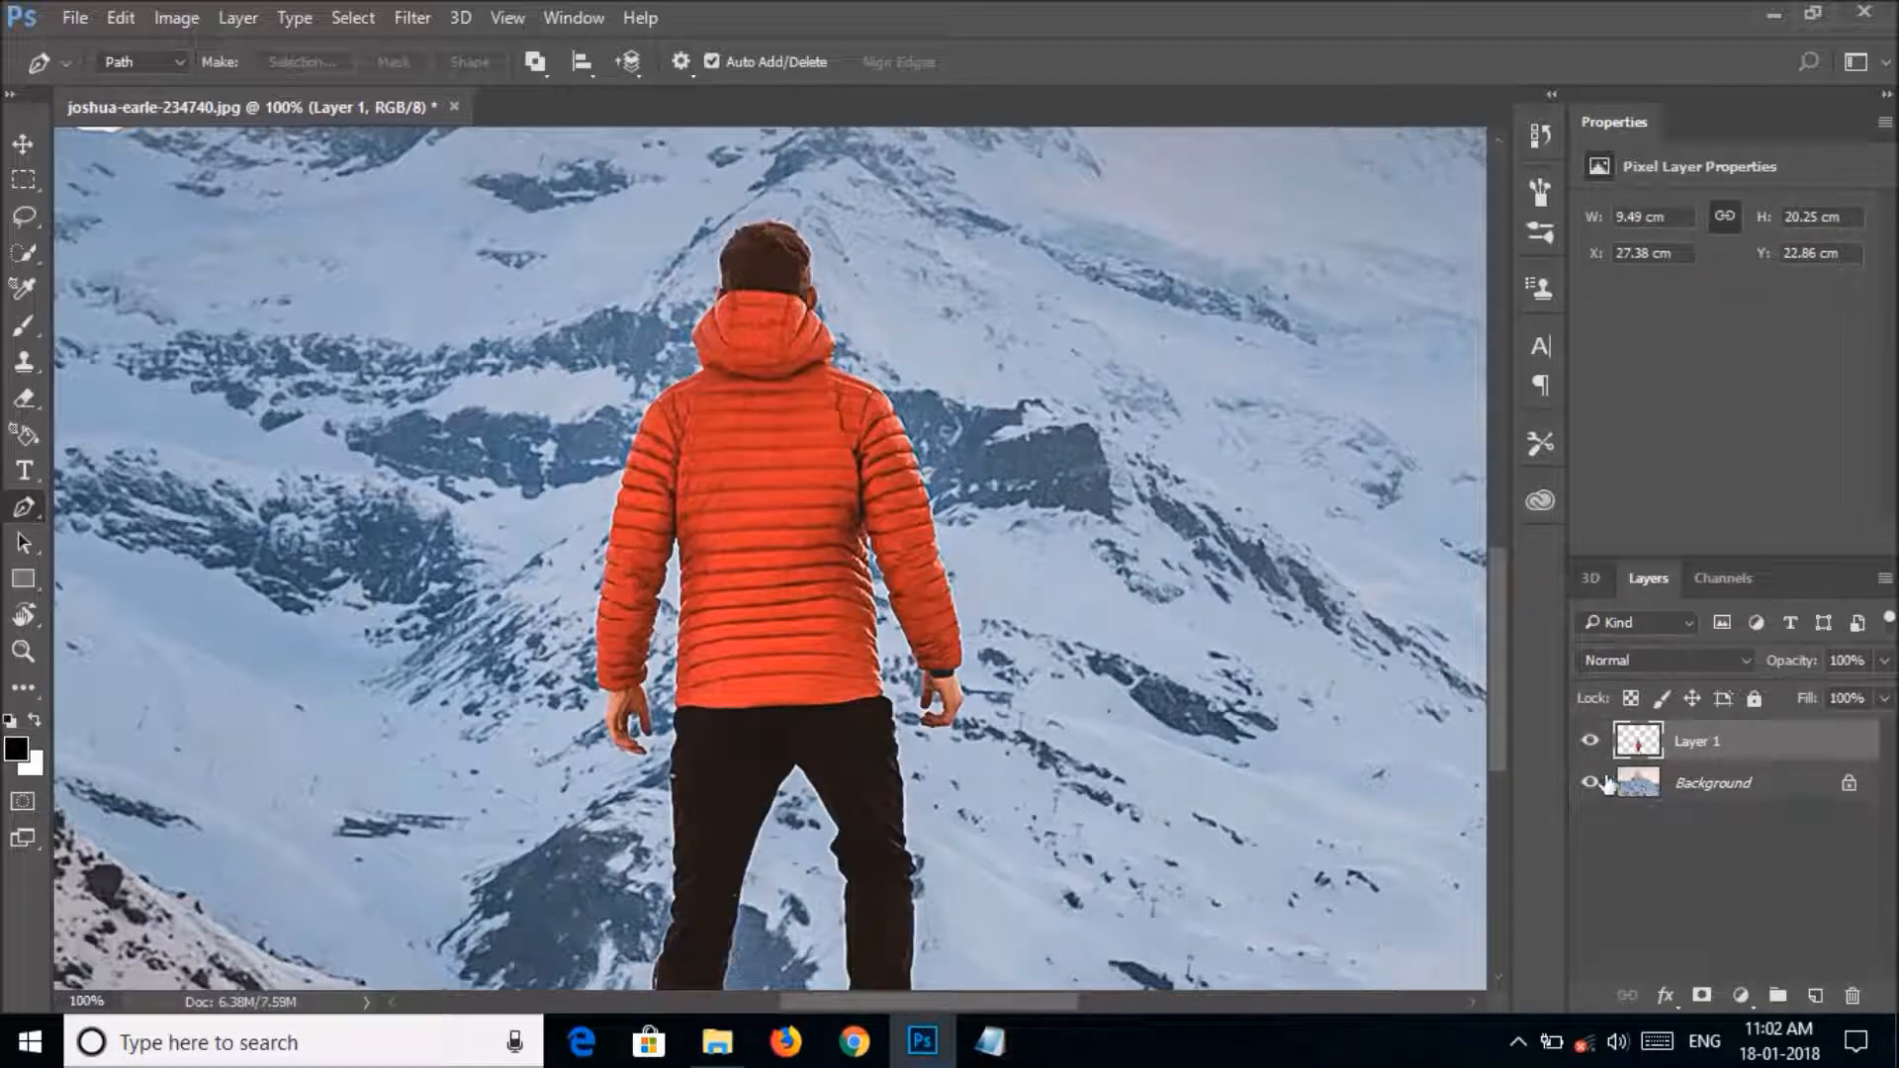
{"action": "left_click", "coordinate": [1590, 744]}
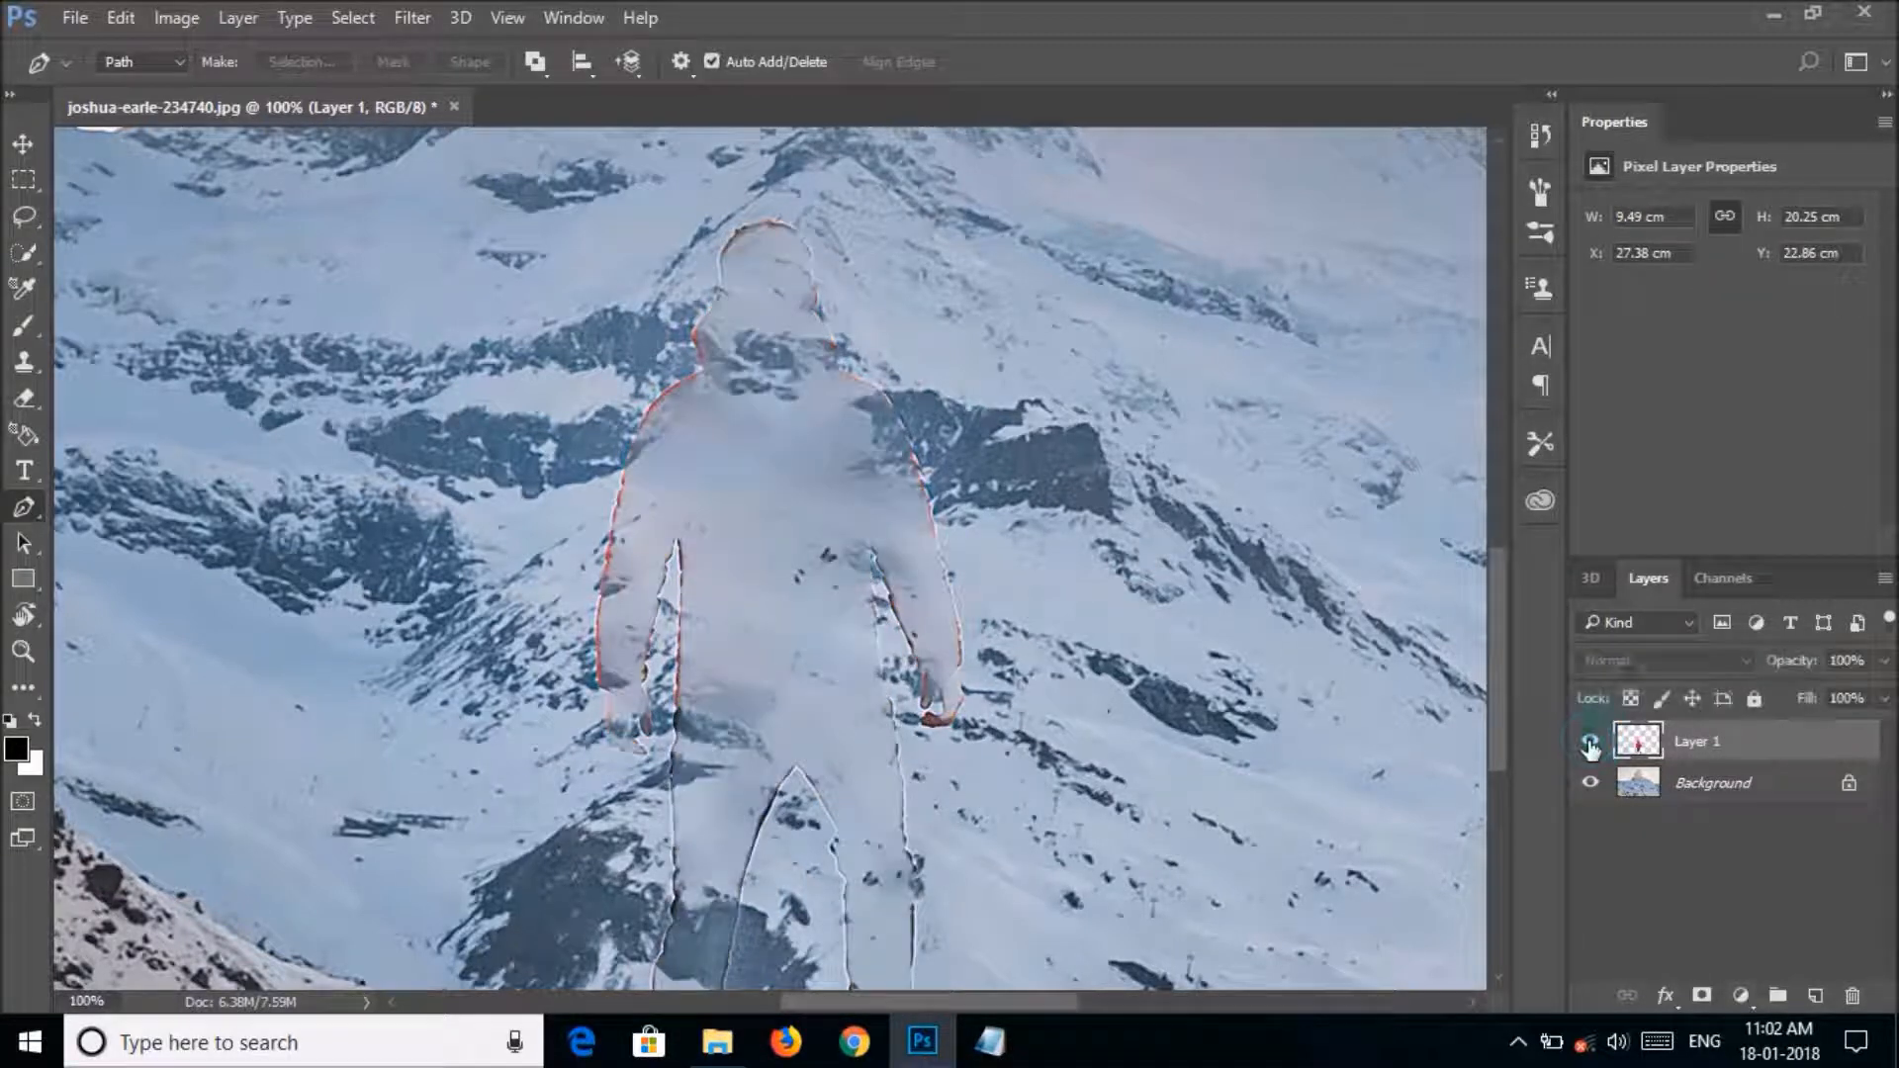
{"action": "left_click", "coordinate": [1590, 744]}
{"action": "left_click", "coordinate": [1589, 744]}
{"action": "left_click", "coordinate": [1590, 744]}
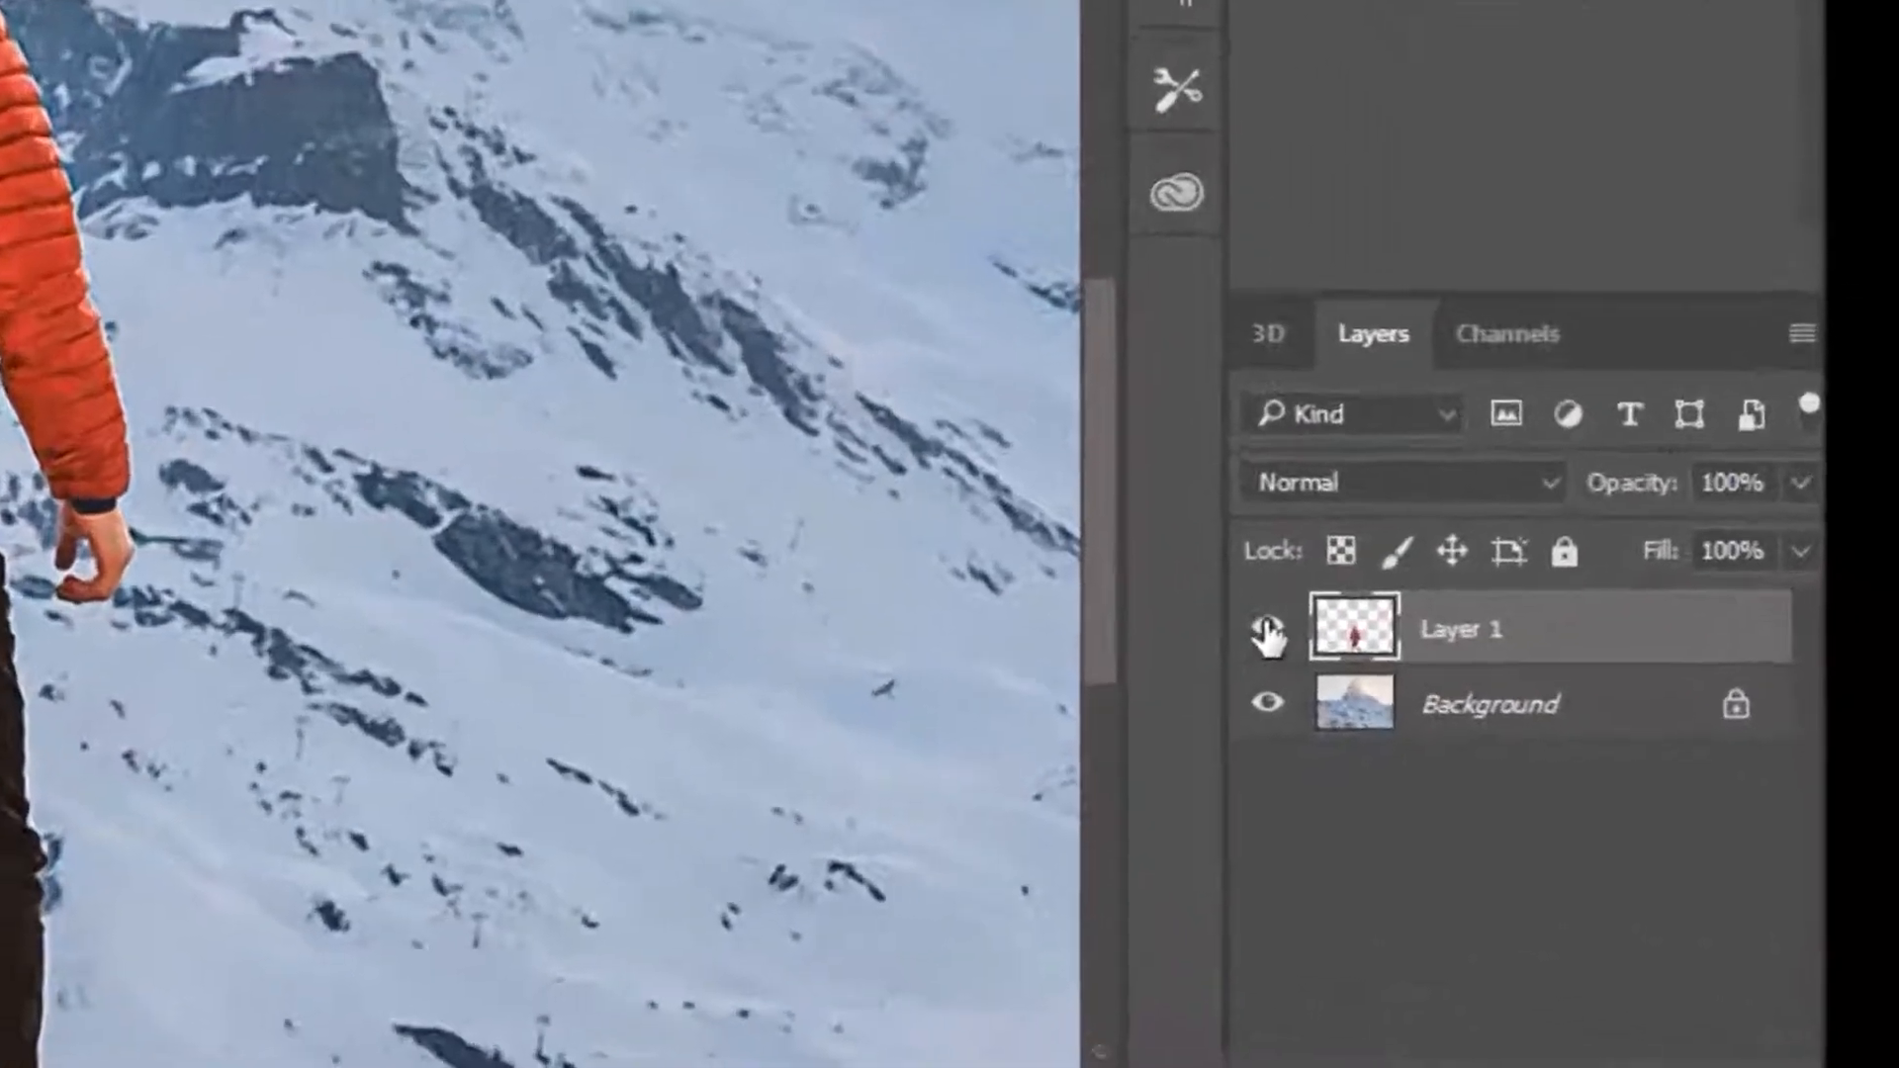
Hide Layer 1 and paint over the man's leftover outline on the Background layer with Clone Stamp, sampling nearby snow and rock.
{"action": "left_click", "coordinate": [1267, 633]}
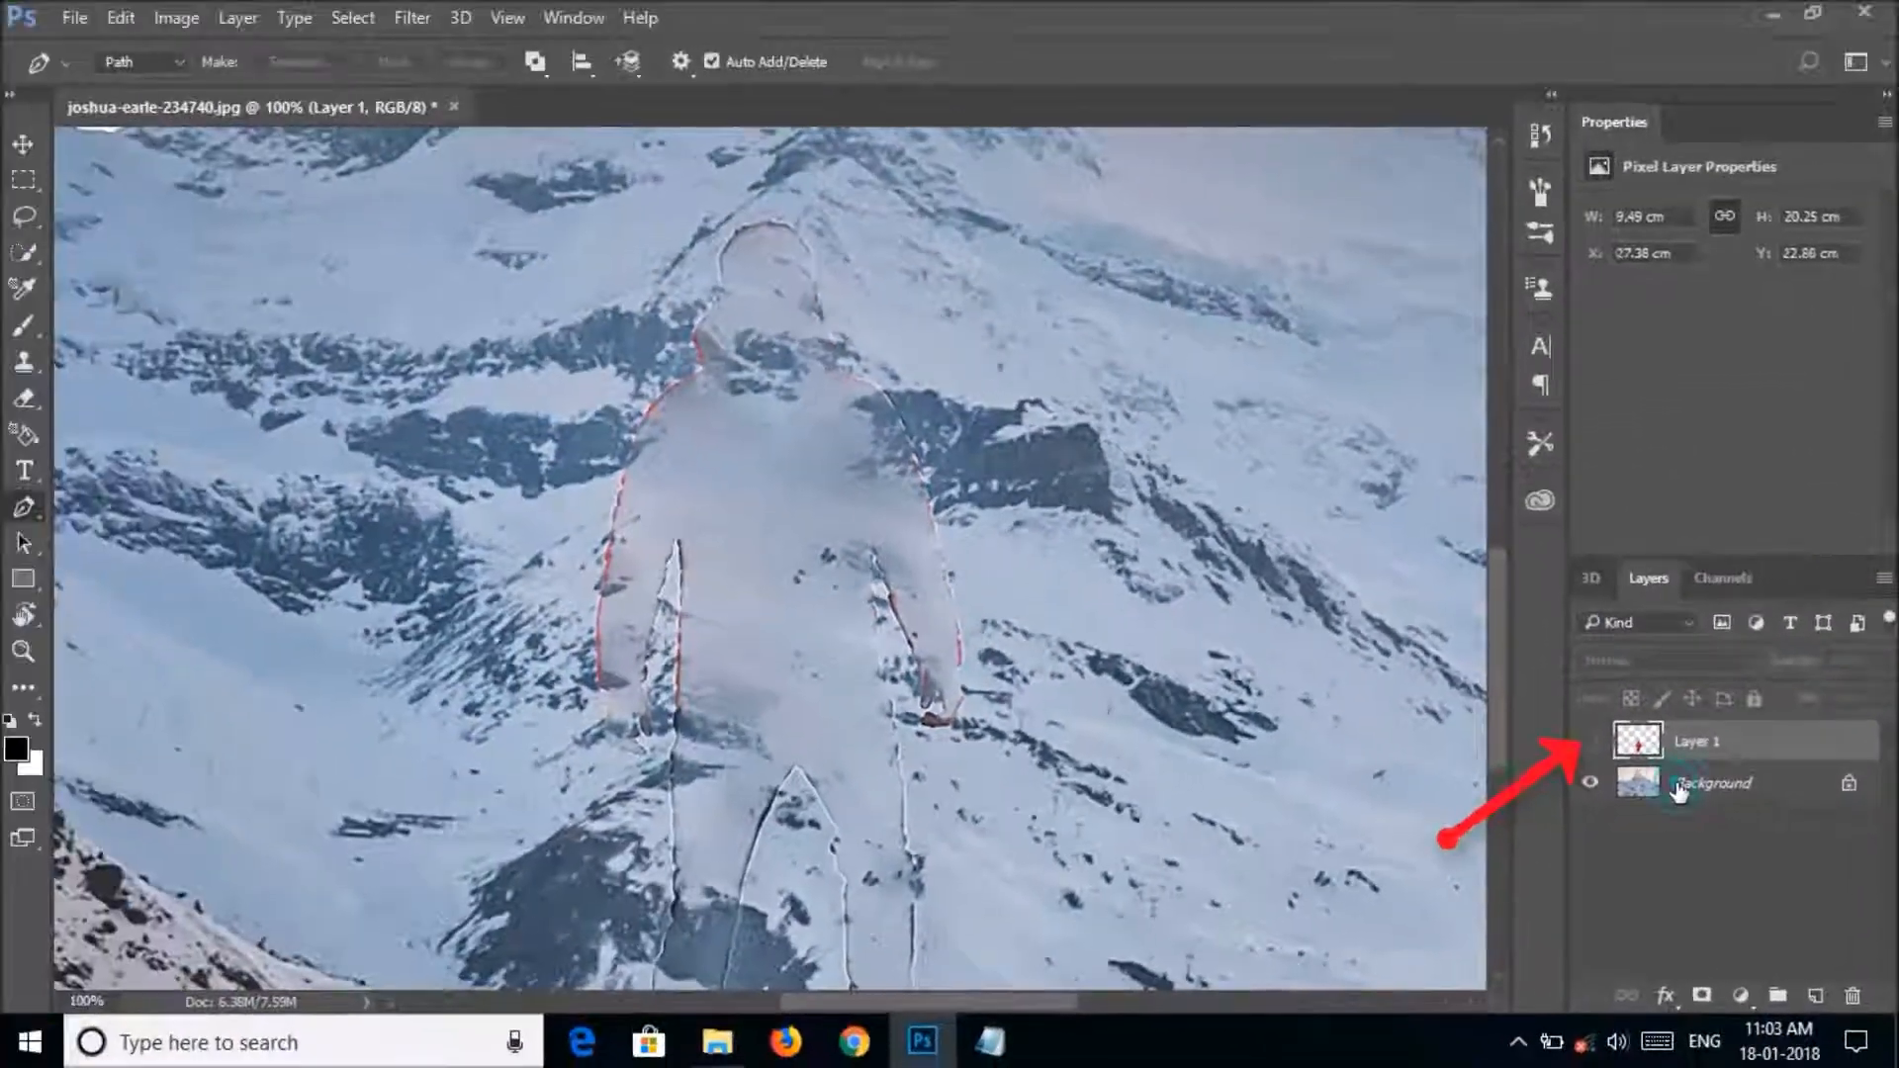
{"action": "left_click", "coordinate": [1679, 789]}
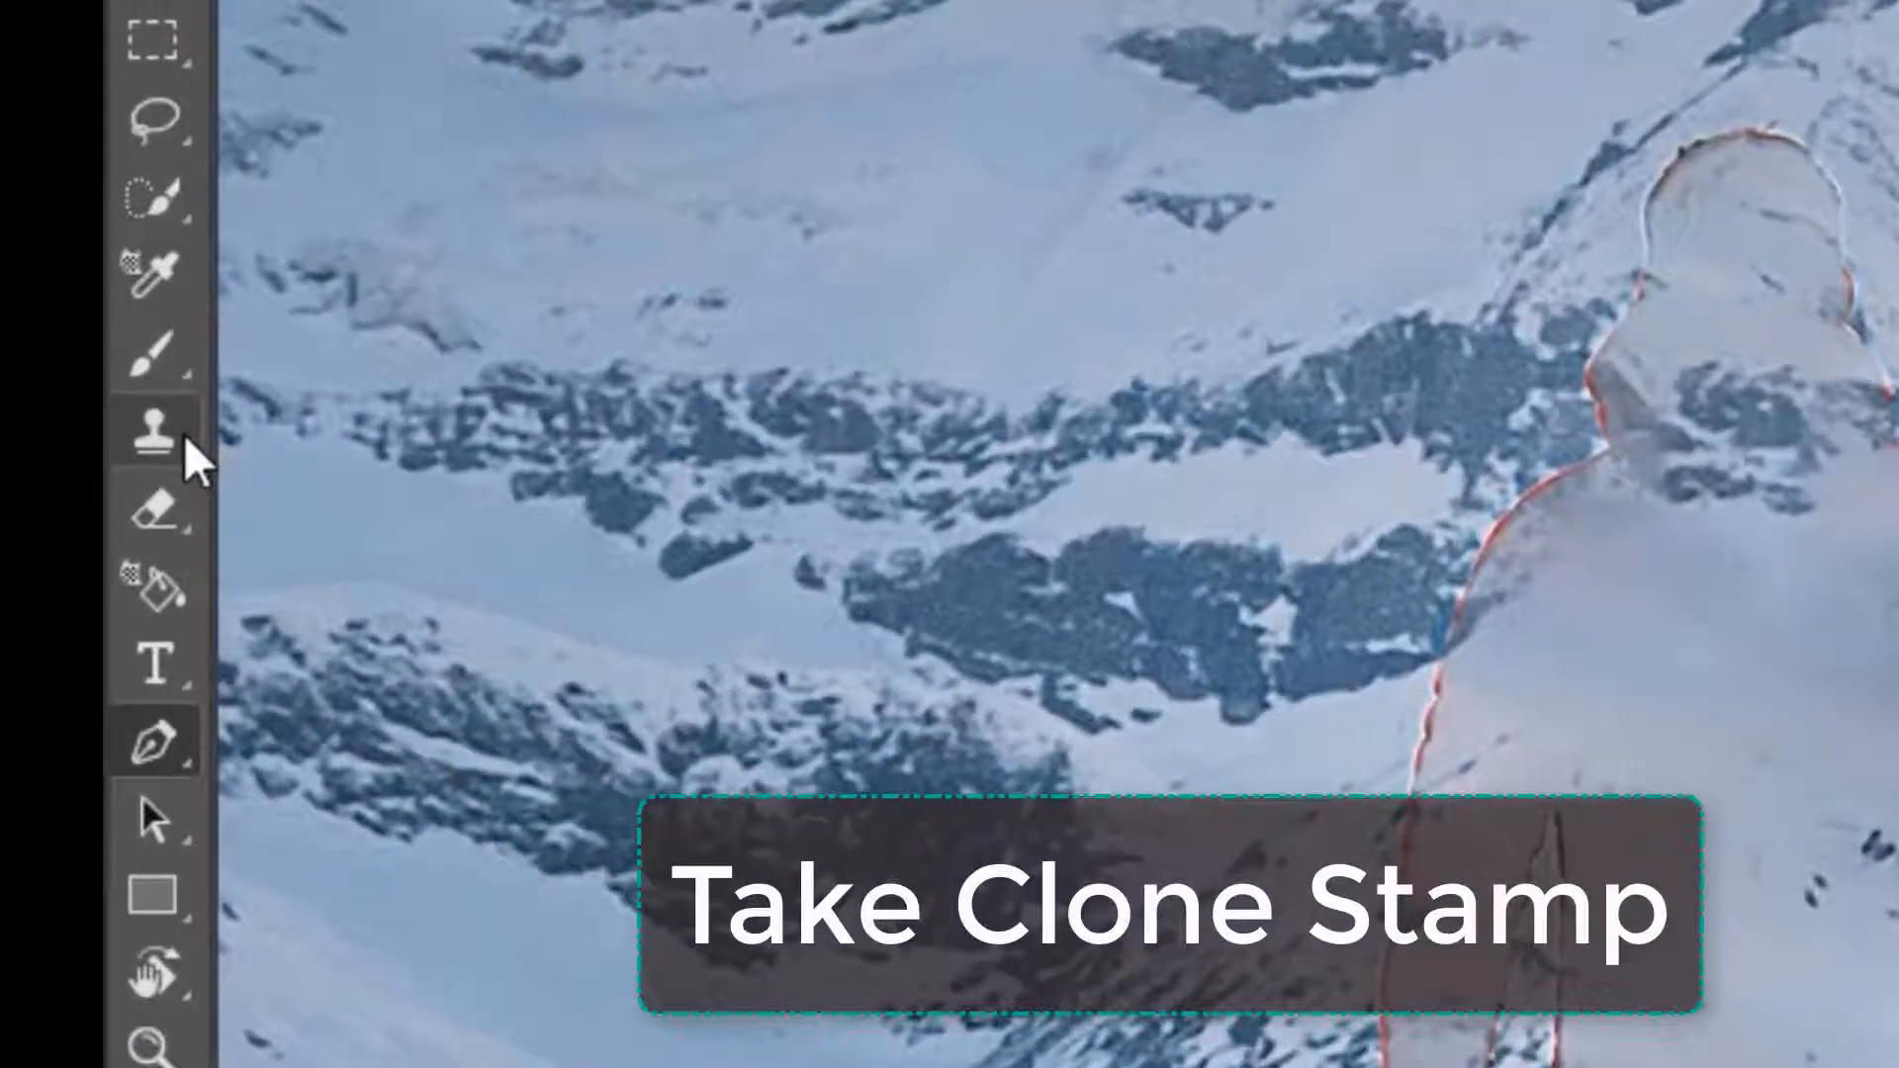
{"action": "left_click", "coordinate": [25, 364]}
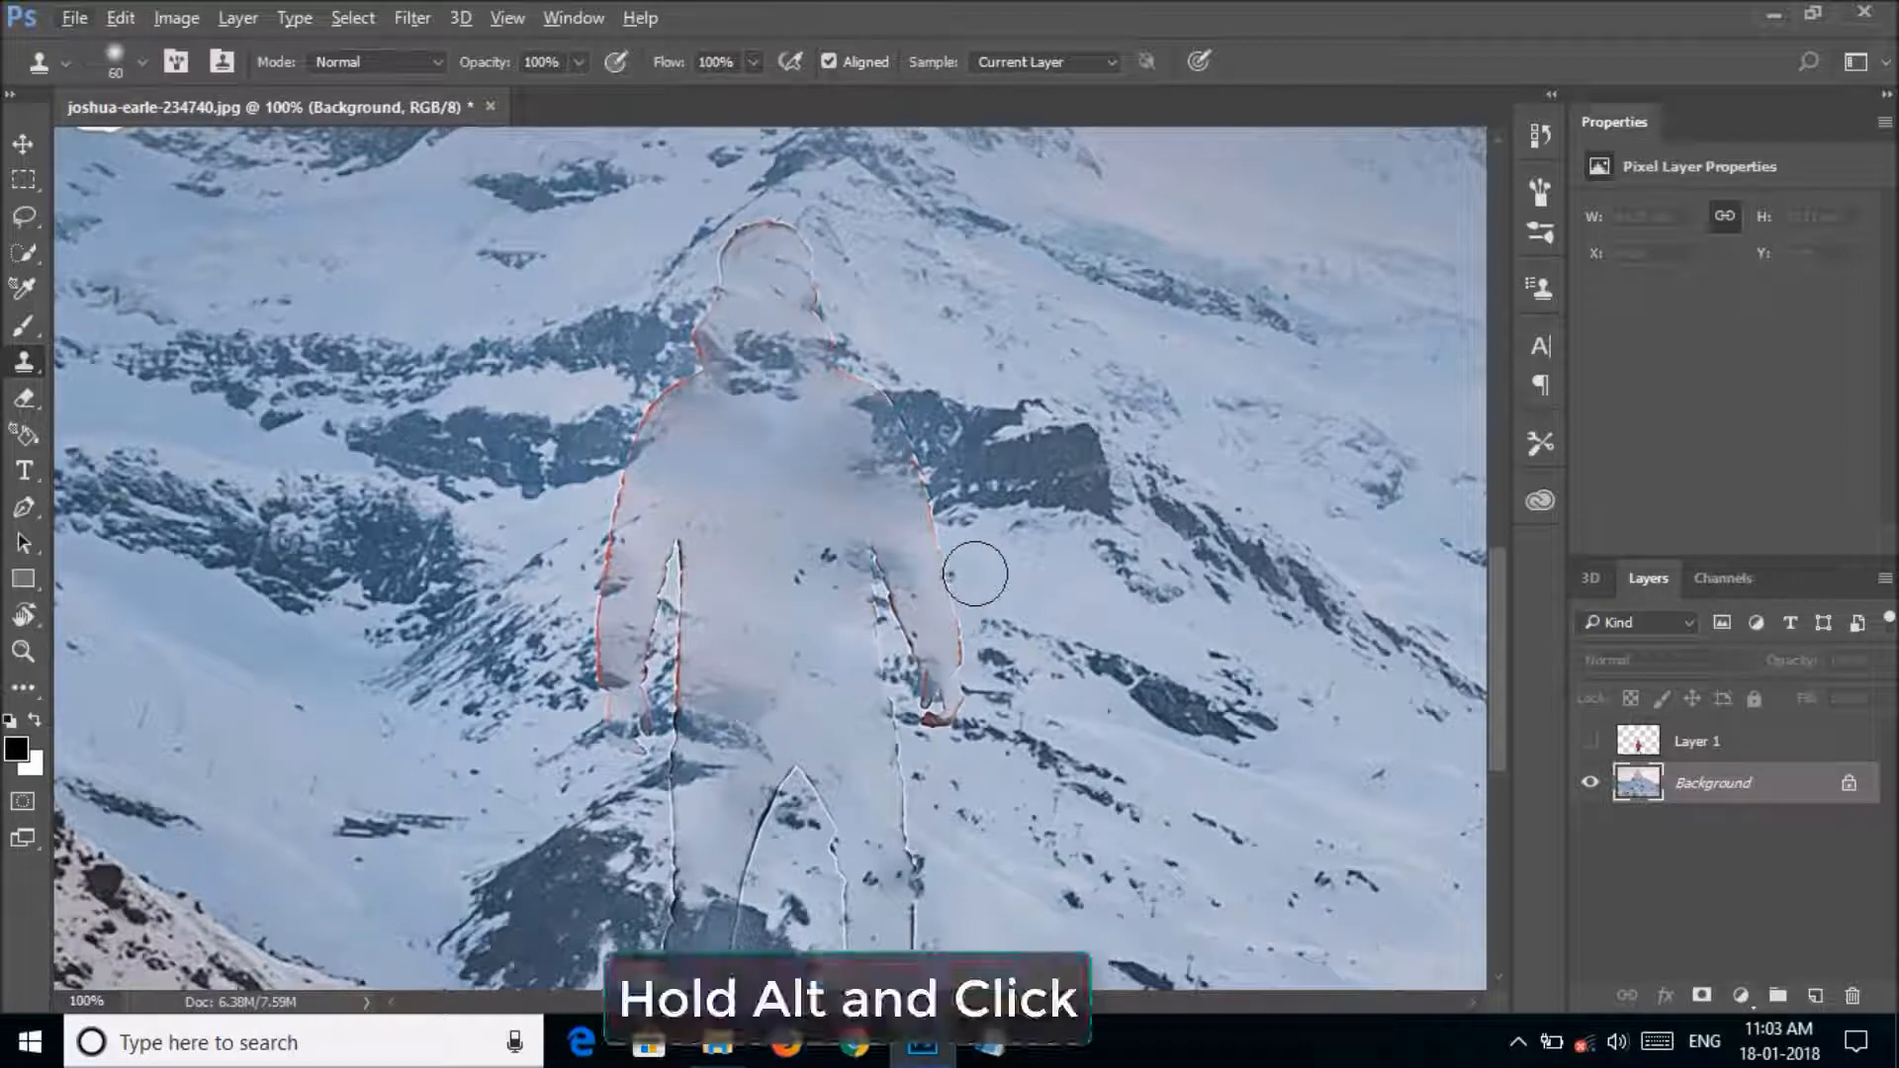
{"action": "left_click", "coordinate": [975, 578], "text": "alt"}
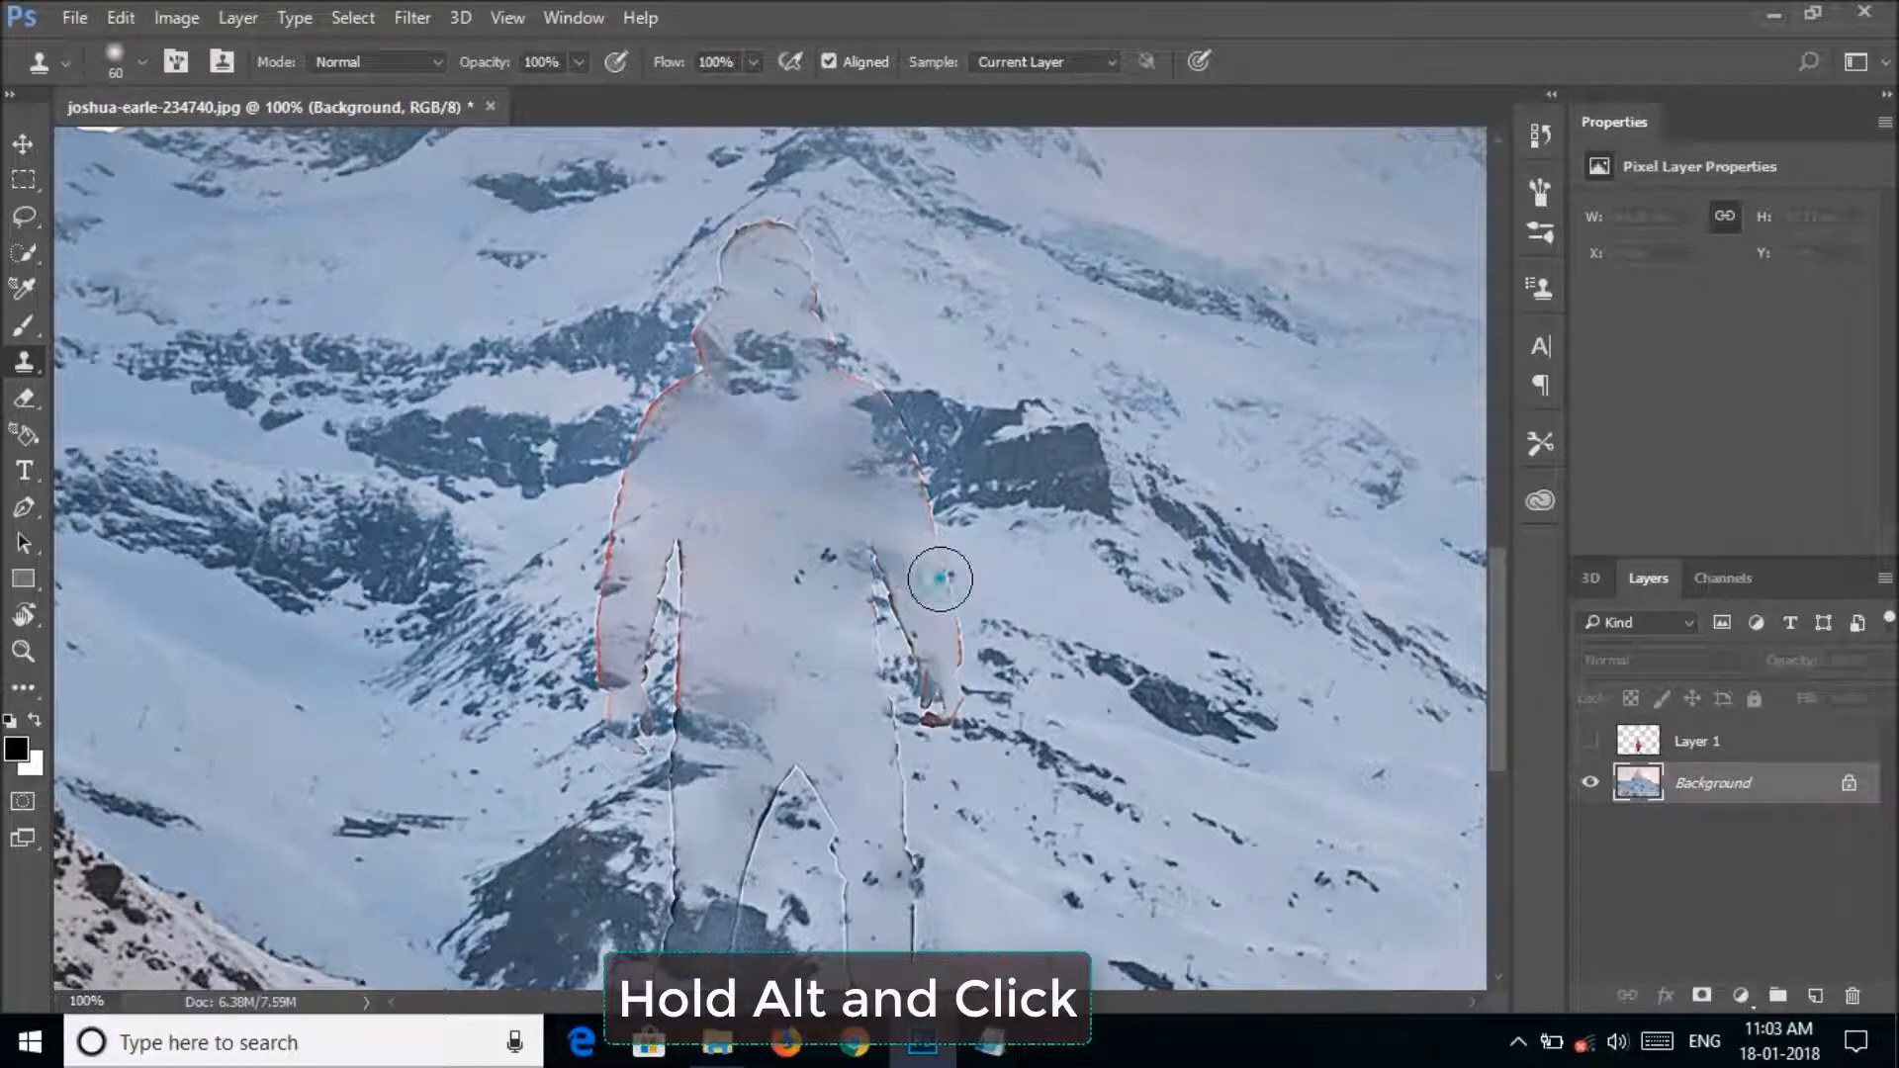
{"action": "mouse_move", "coordinate": [940, 579]}
{"action": "left_mouse_down"}
{"action": "mouse_move", "coordinate": [911, 409]}
{"action": "mouse_move", "coordinate": [830, 364]}
{"action": "mouse_move", "coordinate": [800, 230]}
{"action": "mouse_move", "coordinate": [743, 209]}
{"action": "mouse_move", "coordinate": [699, 241]}
{"action": "mouse_move", "coordinate": [727, 258]}
{"action": "mouse_move", "coordinate": [589, 507]}
{"action": "mouse_move", "coordinate": [636, 517]}
{"action": "mouse_move", "coordinate": [567, 517]}
{"action": "mouse_move", "coordinate": [652, 507]}
{"action": "mouse_move", "coordinate": [600, 626]}
{"action": "mouse_move", "coordinate": [627, 697]}
{"action": "mouse_move", "coordinate": [666, 467]}
{"action": "mouse_move", "coordinate": [620, 604]}
{"action": "mouse_move", "coordinate": [681, 611]}
{"action": "mouse_move", "coordinate": [691, 929]}
{"action": "mouse_move", "coordinate": [712, 939]}
{"action": "mouse_move", "coordinate": [775, 825]}
{"action": "mouse_move", "coordinate": [842, 919]}
{"action": "mouse_move", "coordinate": [941, 966]}
{"action": "mouse_move", "coordinate": [898, 955]}
{"action": "mouse_move", "coordinate": [892, 785]}
{"action": "mouse_move", "coordinate": [955, 708]}
{"action": "mouse_move", "coordinate": [942, 568]}
{"action": "mouse_move", "coordinate": [1001, 632]}
{"action": "mouse_move", "coordinate": [842, 668]}
{"action": "left_mouse_up"}
{"action": "mouse_move", "coordinate": [851, 515]}
{"action": "left_mouse_down"}
{"action": "mouse_move", "coordinate": [742, 330]}
{"action": "mouse_move", "coordinate": [757, 431]}
{"action": "left_mouse_up"}
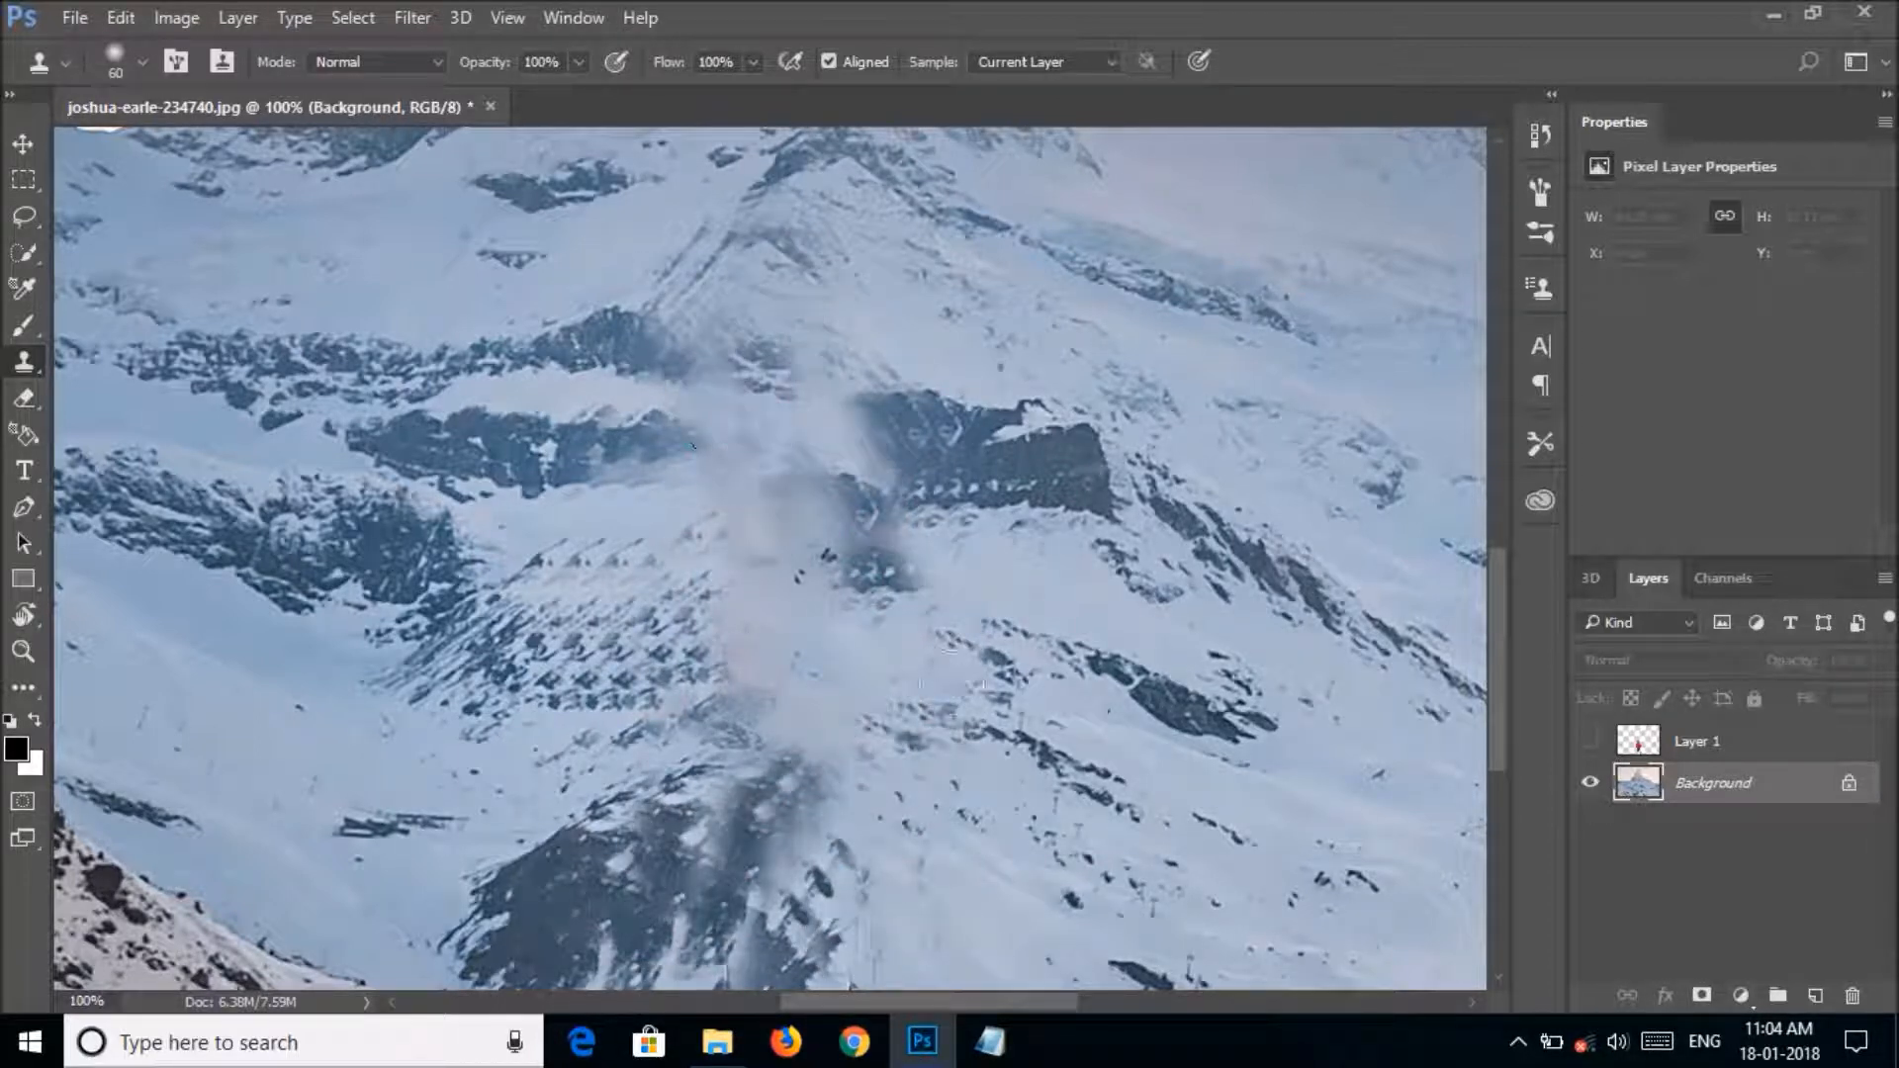
{"action": "left_click_drag", "start_coordinate": [833, 935], "coordinate": [899, 911]}
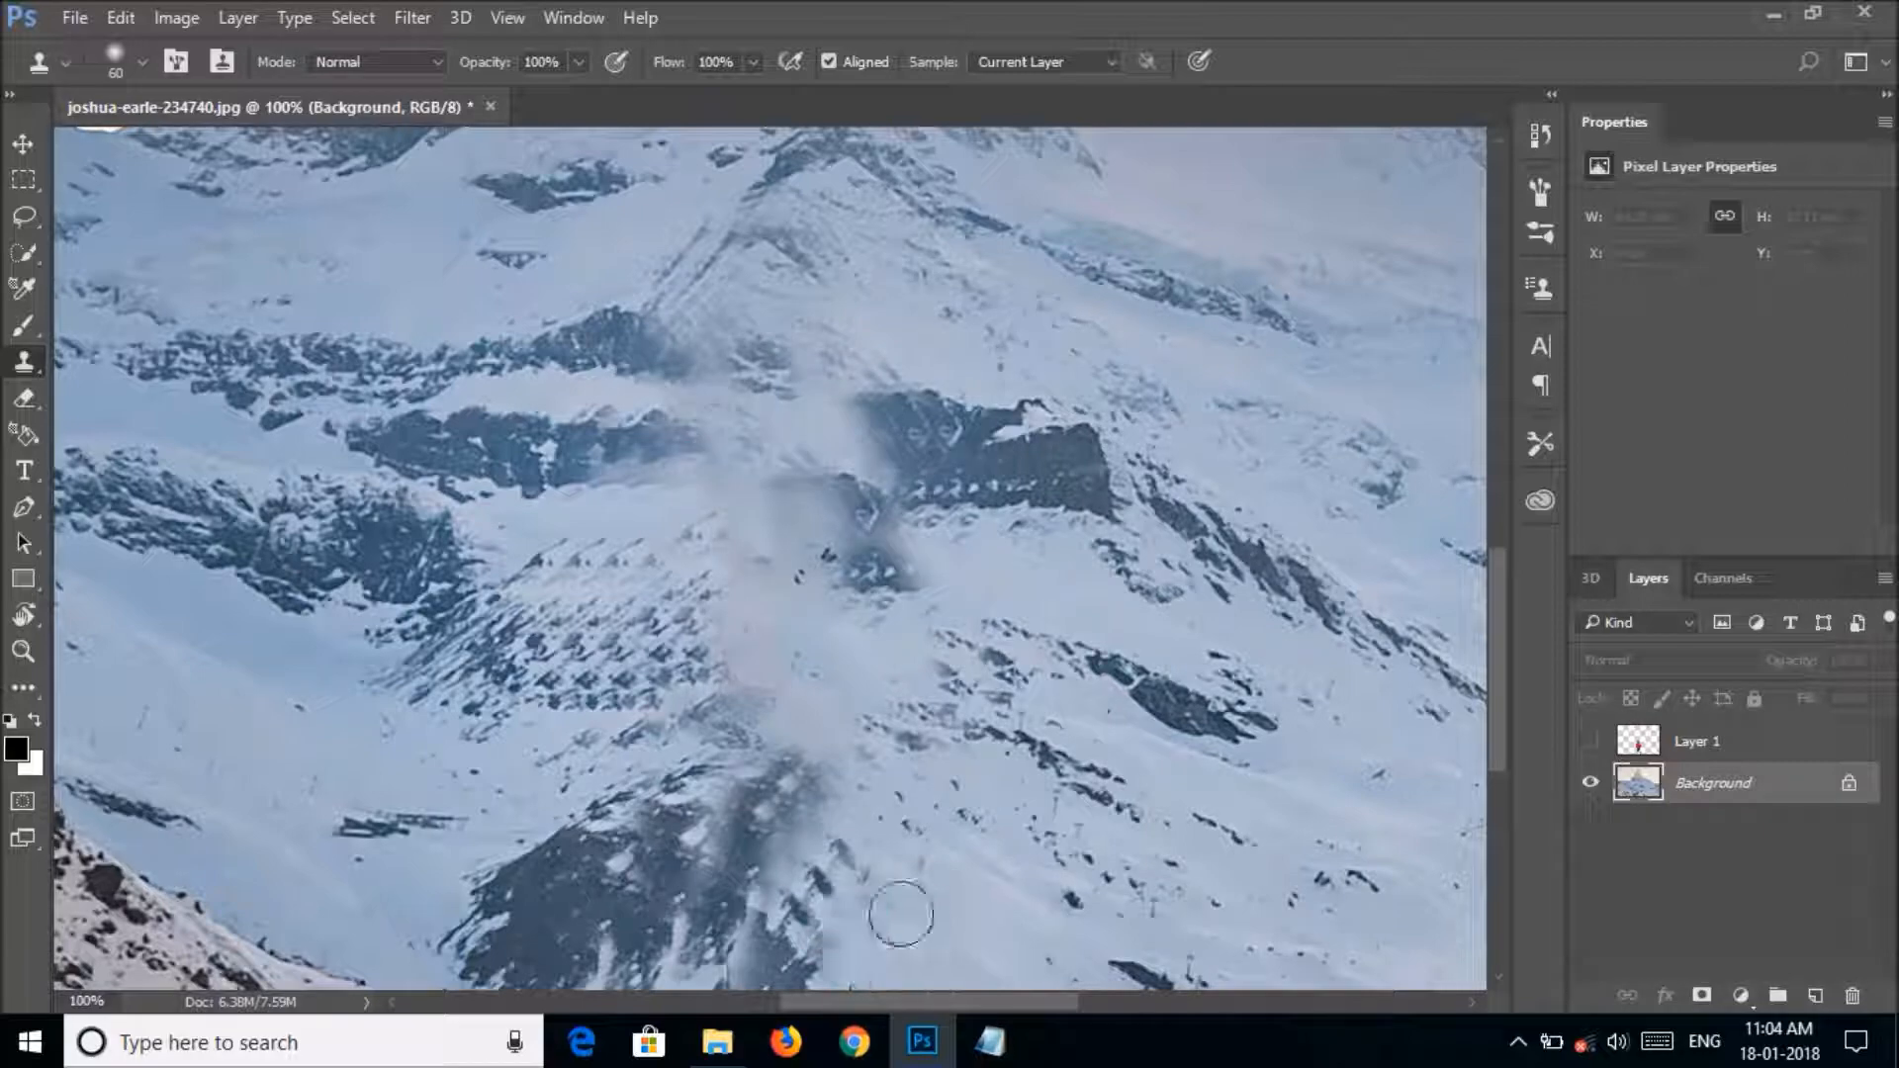
Make Layer 1 visible again over the retouched background, viewing the whole image.
{"action": "left_click", "coordinate": [776, 661], "text": "alt"}
{"action": "left_click", "coordinate": [776, 661], "text": "alt"}
{"action": "left_click", "coordinate": [776, 661], "text": "alt"}
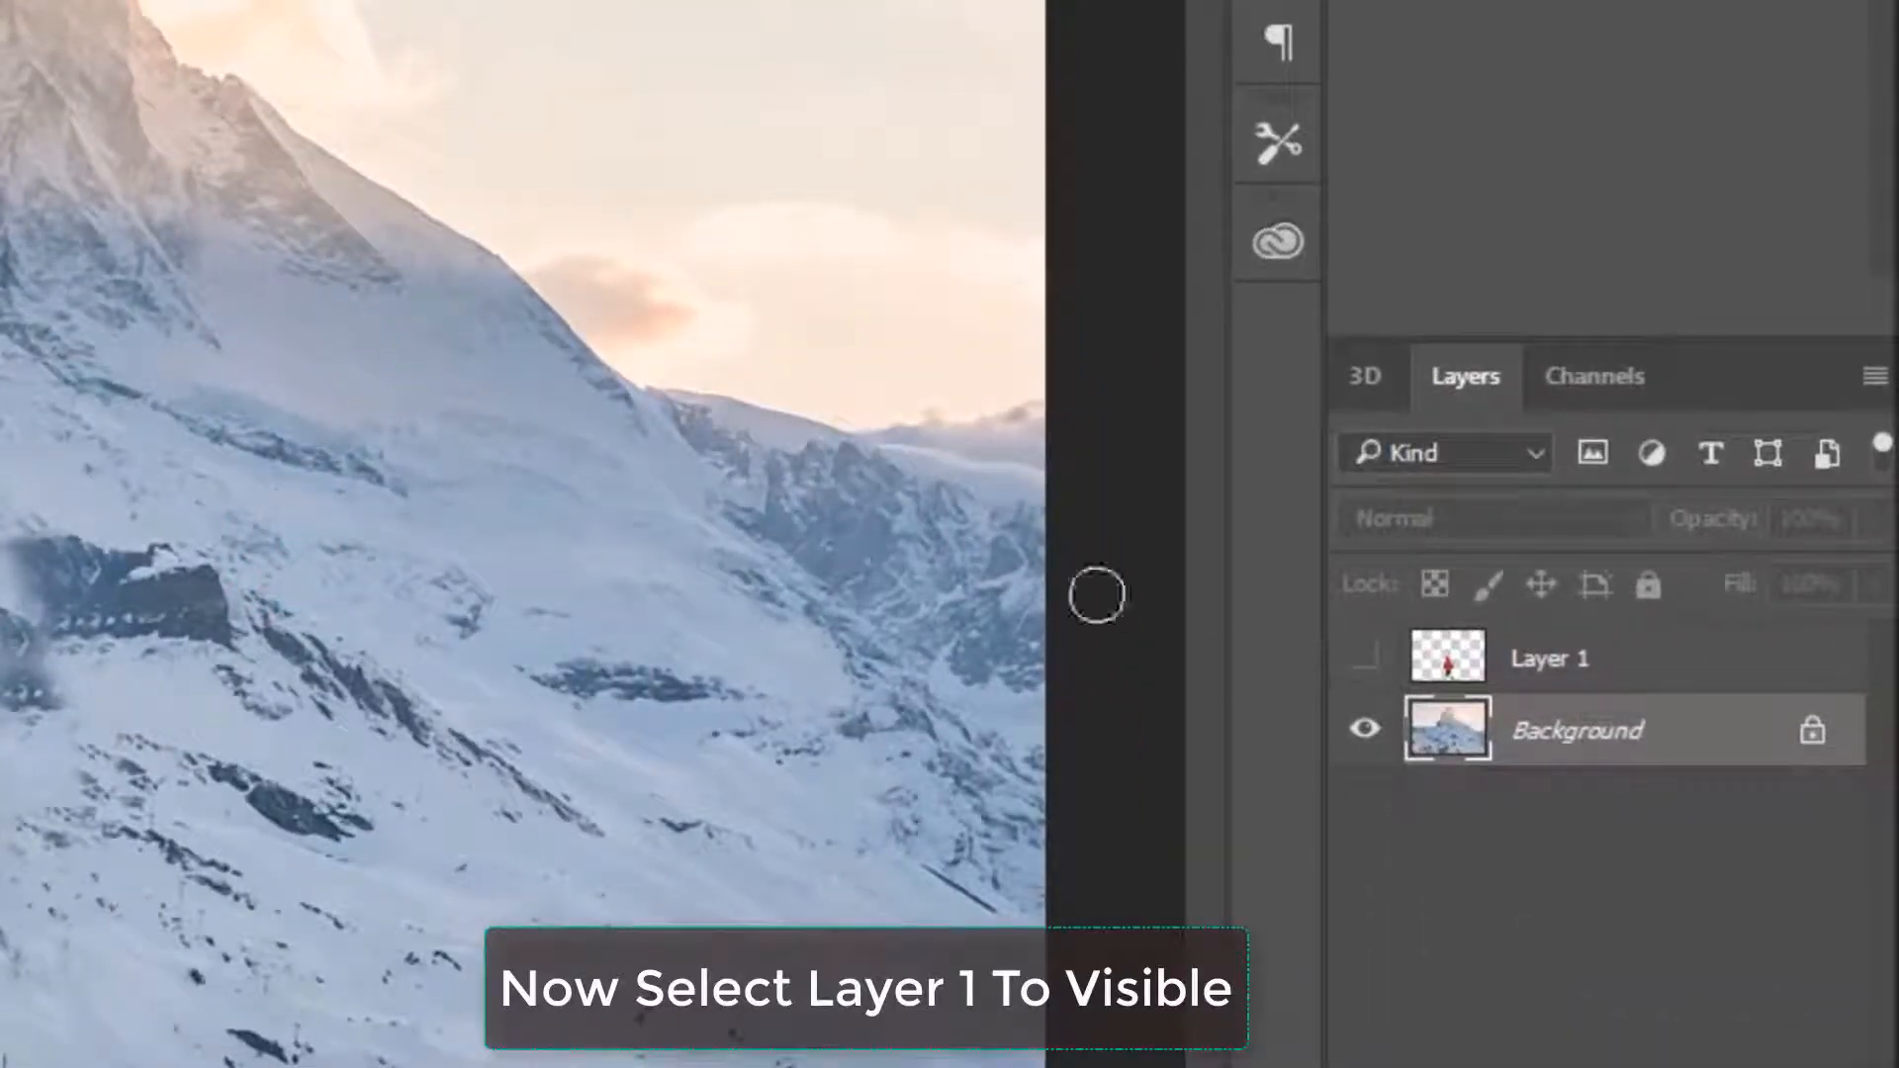
{"action": "left_click", "coordinate": [1354, 657]}
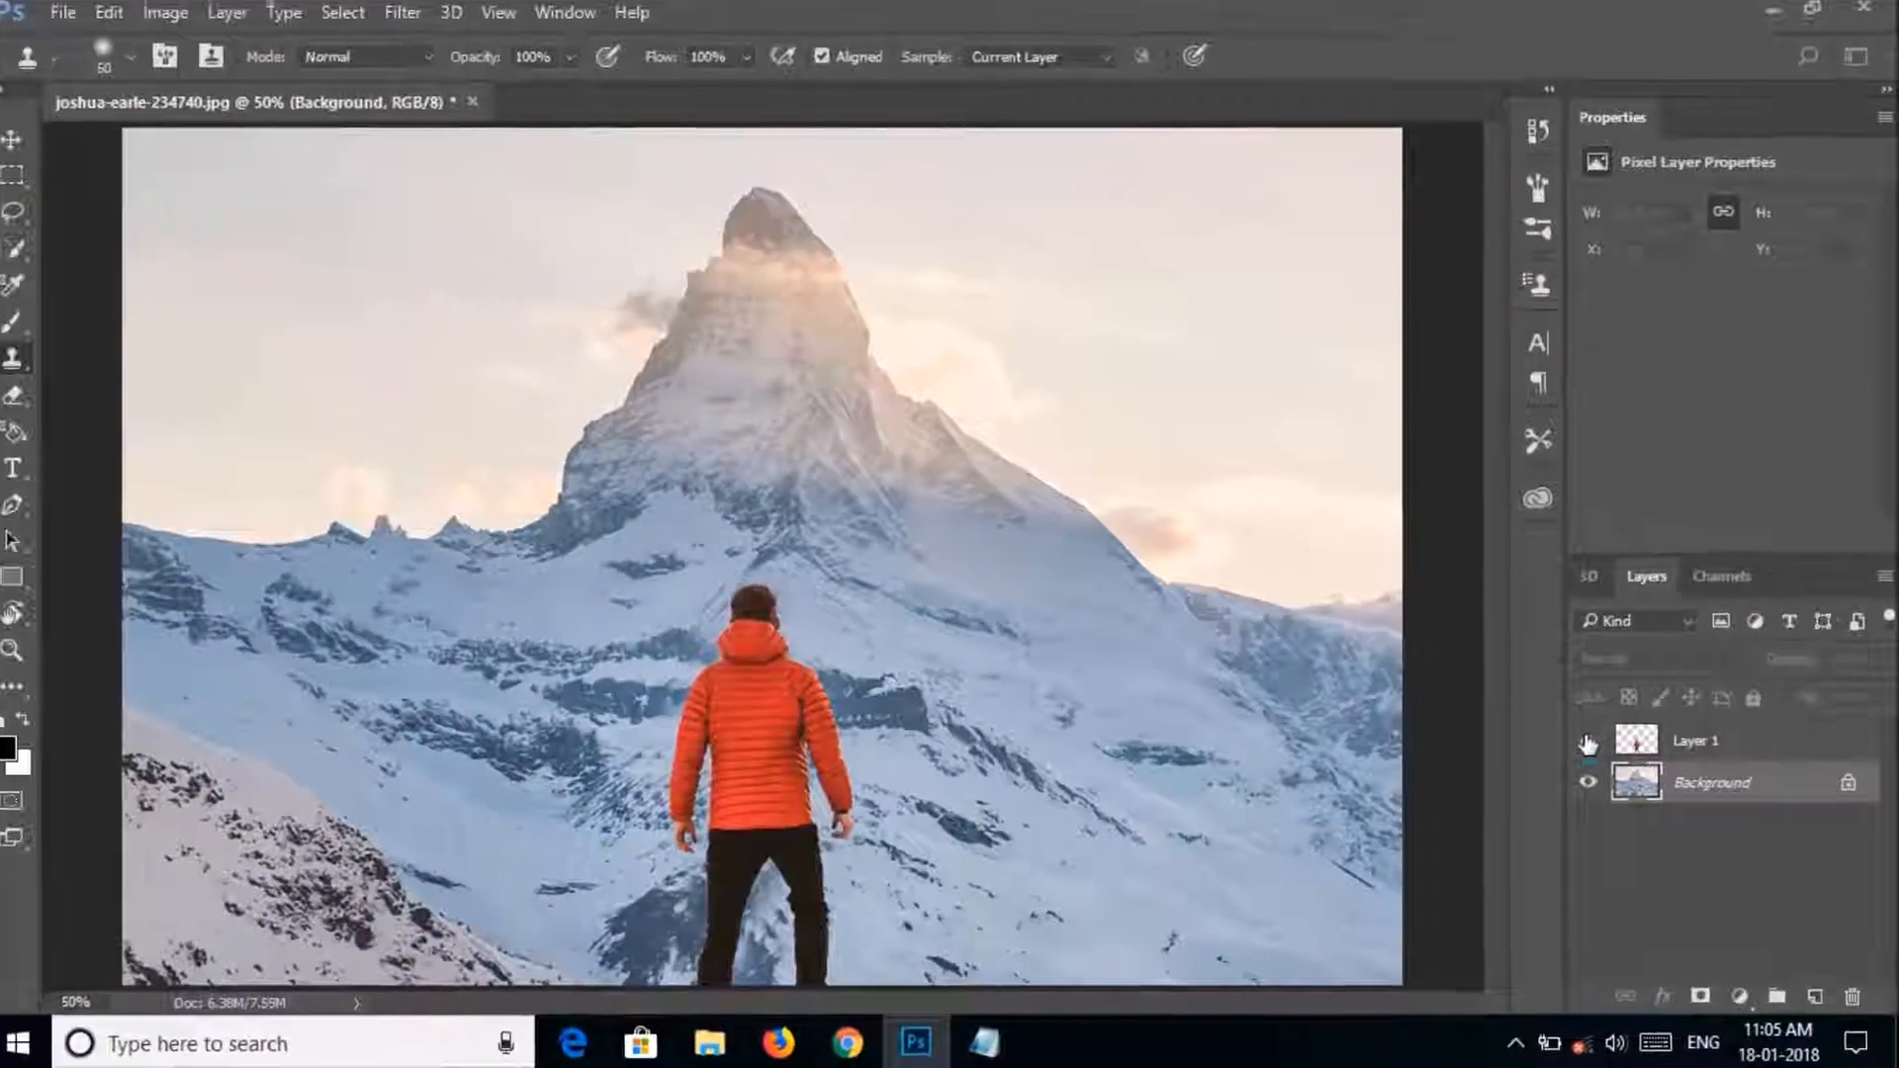
{"action": "left_click", "coordinate": [1355, 658]}
{"action": "left_click", "coordinate": [1589, 741]}
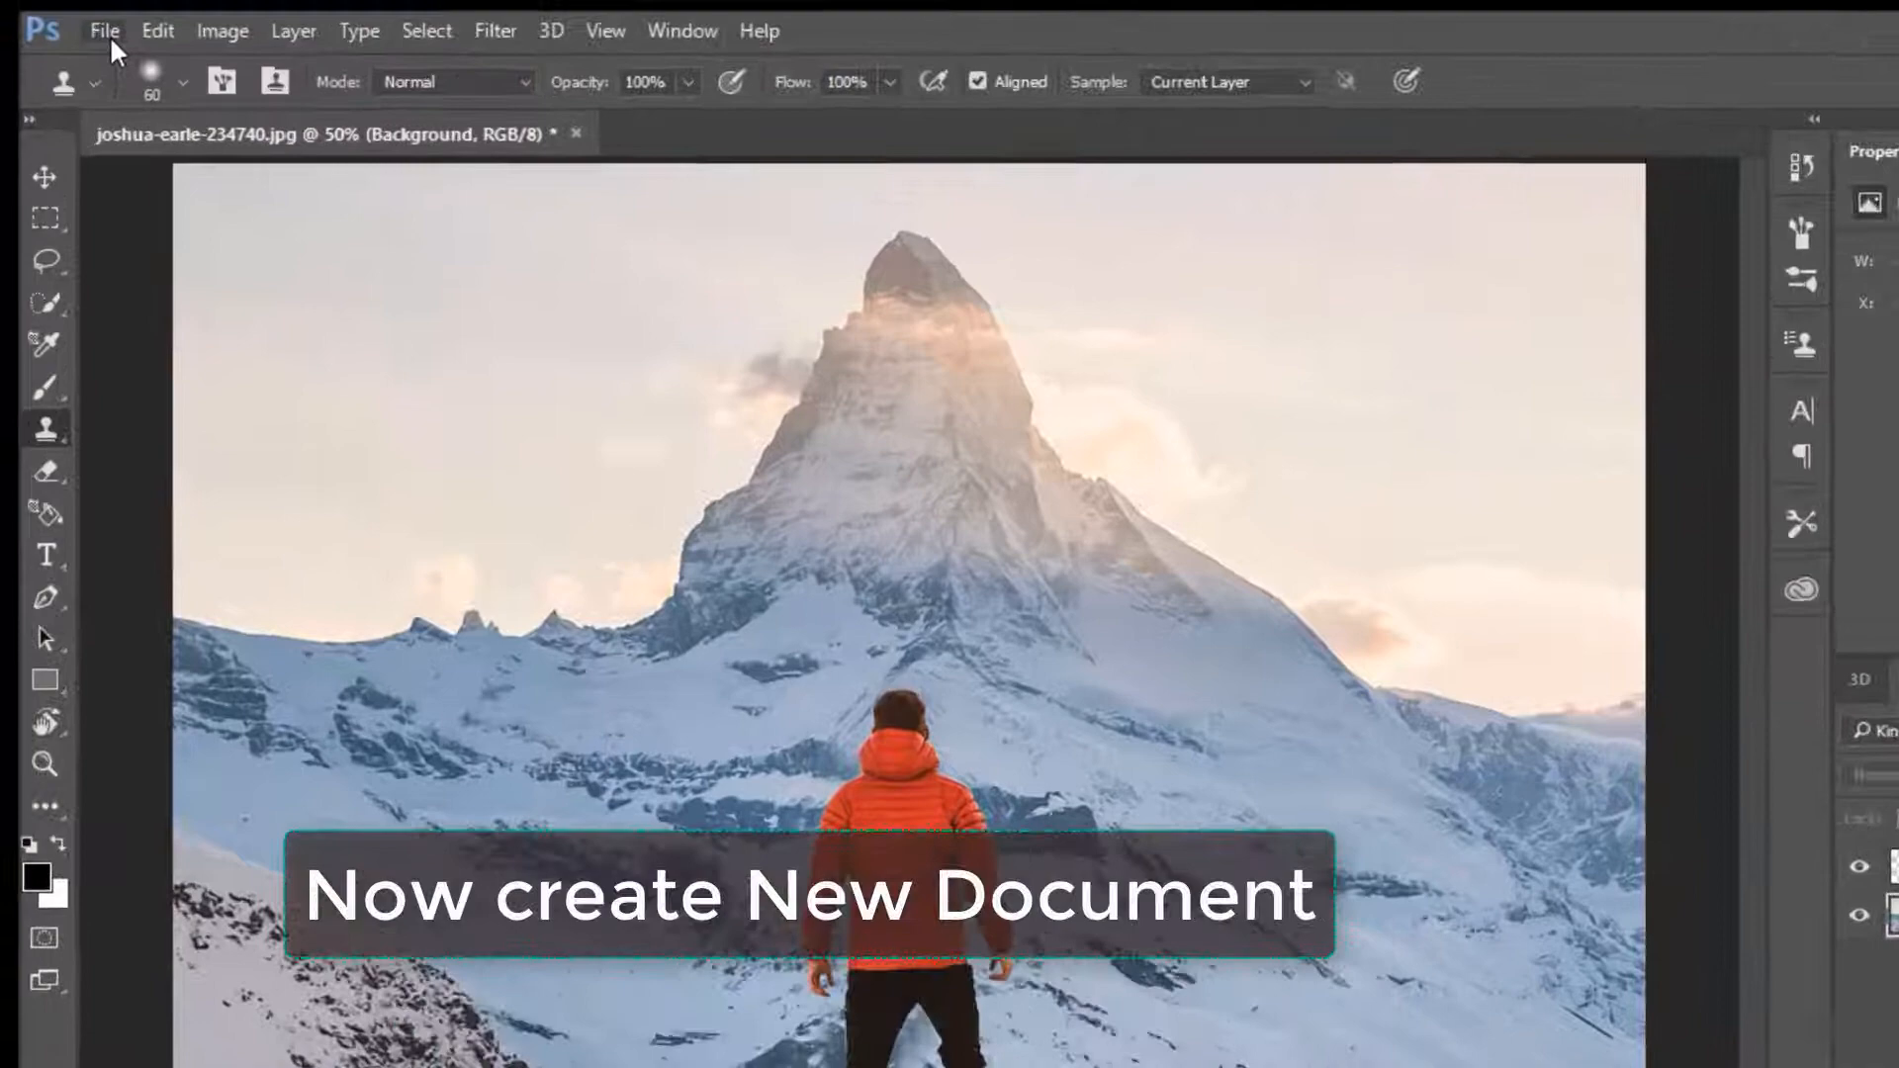
Create a new 1824 x 1222 px RGB document at 72 pixels/inch with a white background.
{"action": "left_click", "coordinate": [79, 24]}
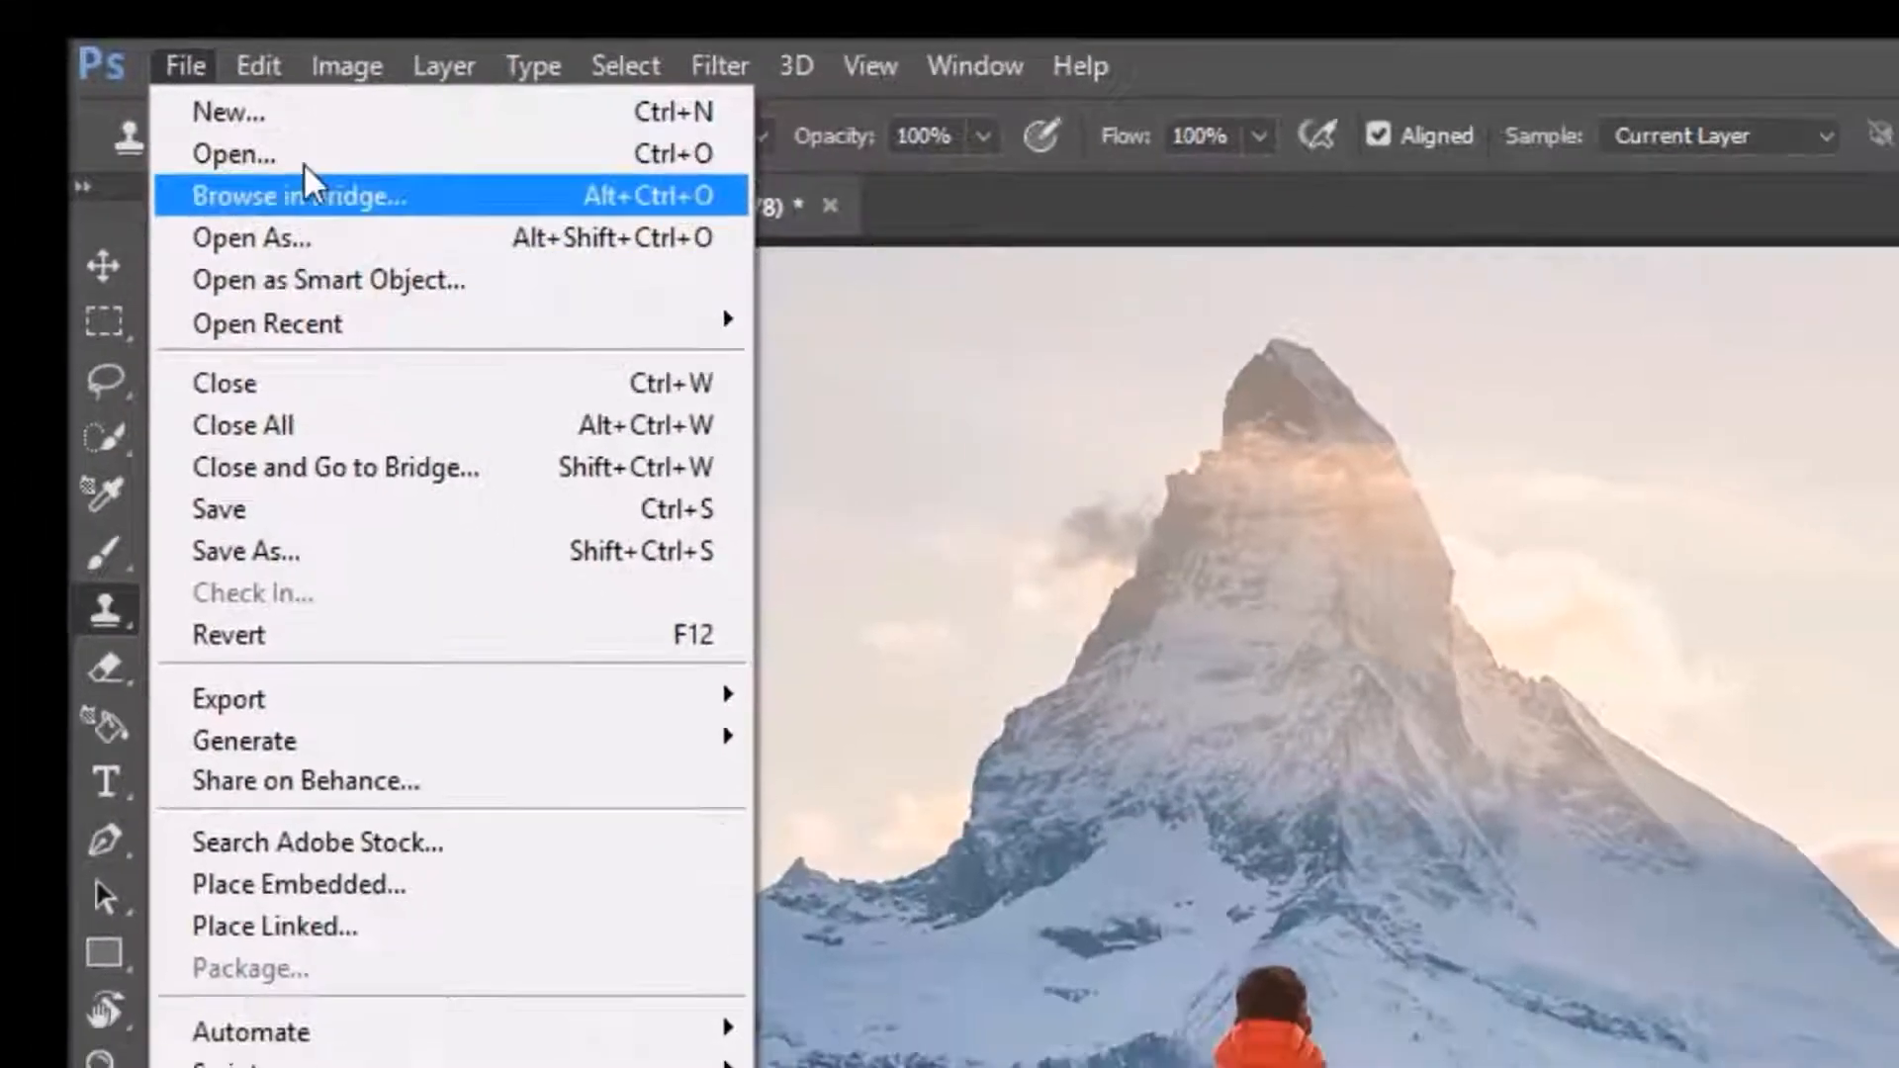
{"action": "left_click", "coordinate": [296, 127]}
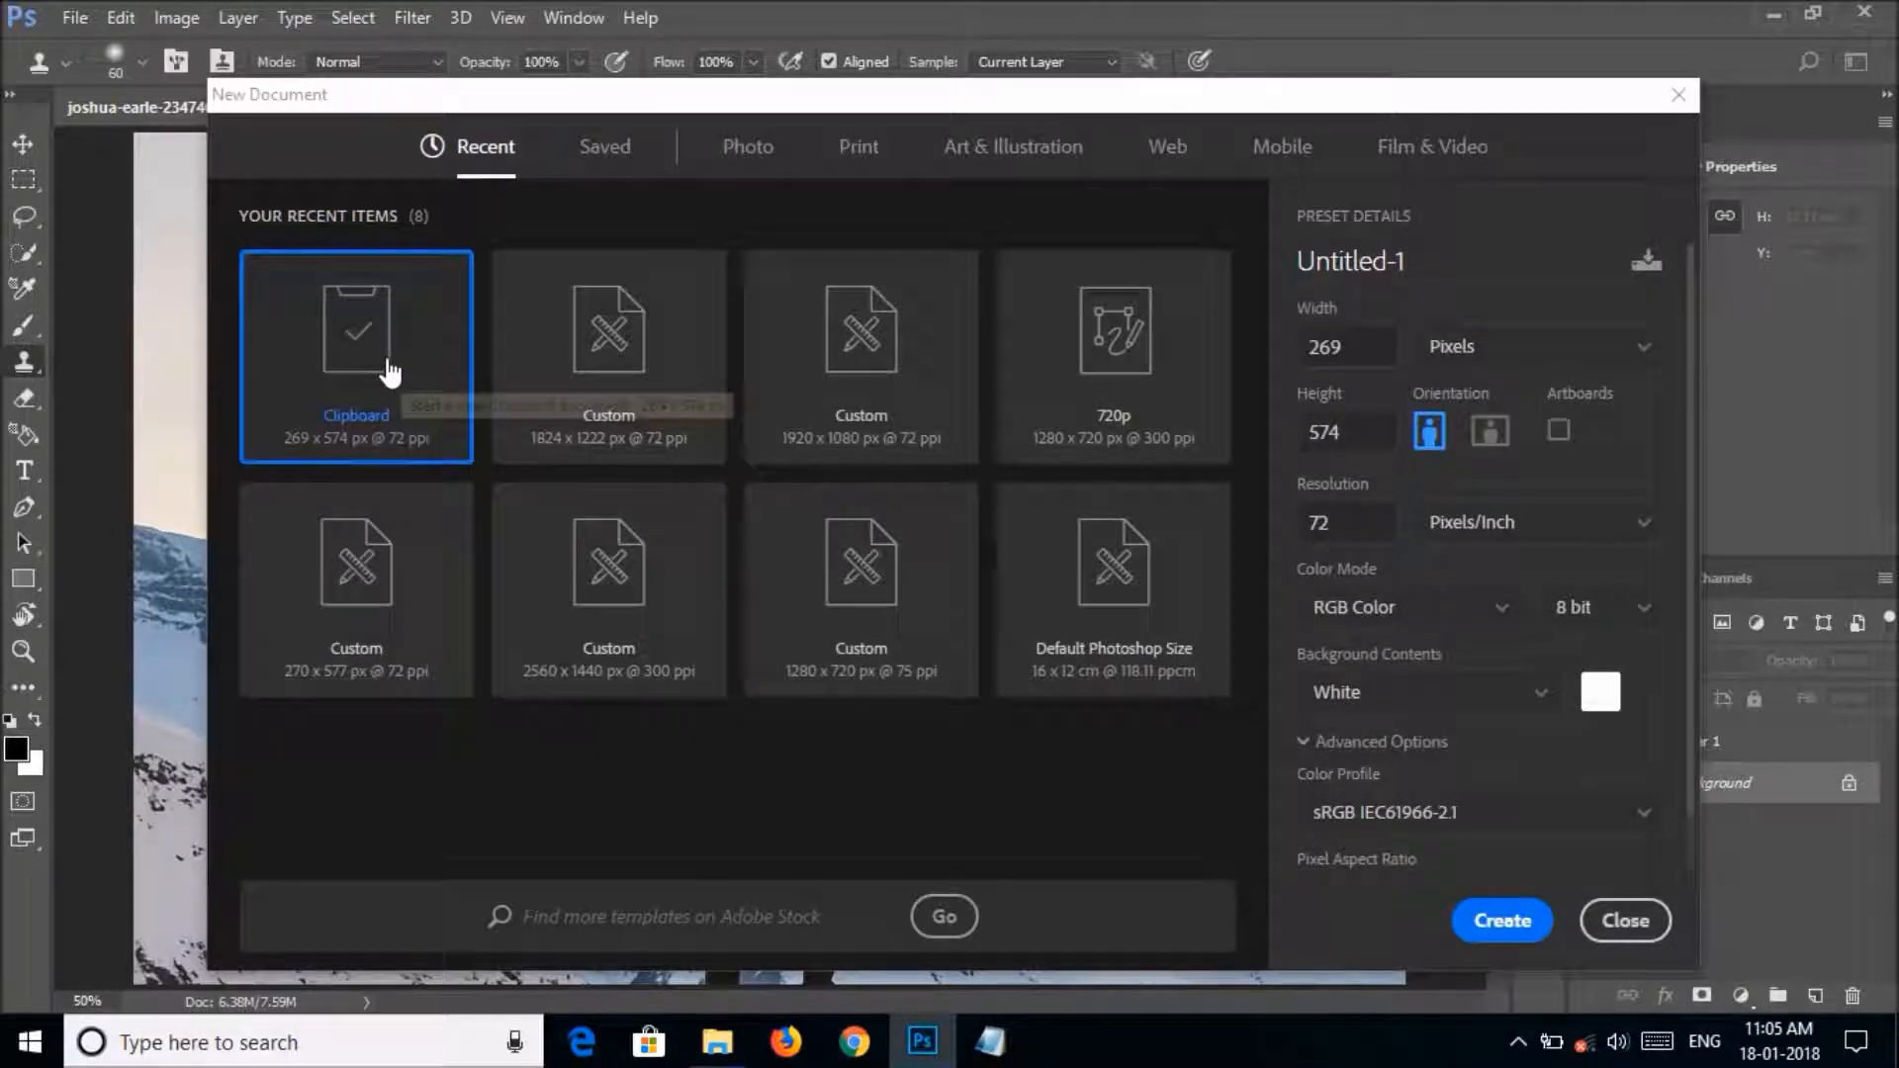
{"action": "left_click", "coordinate": [608, 371]}
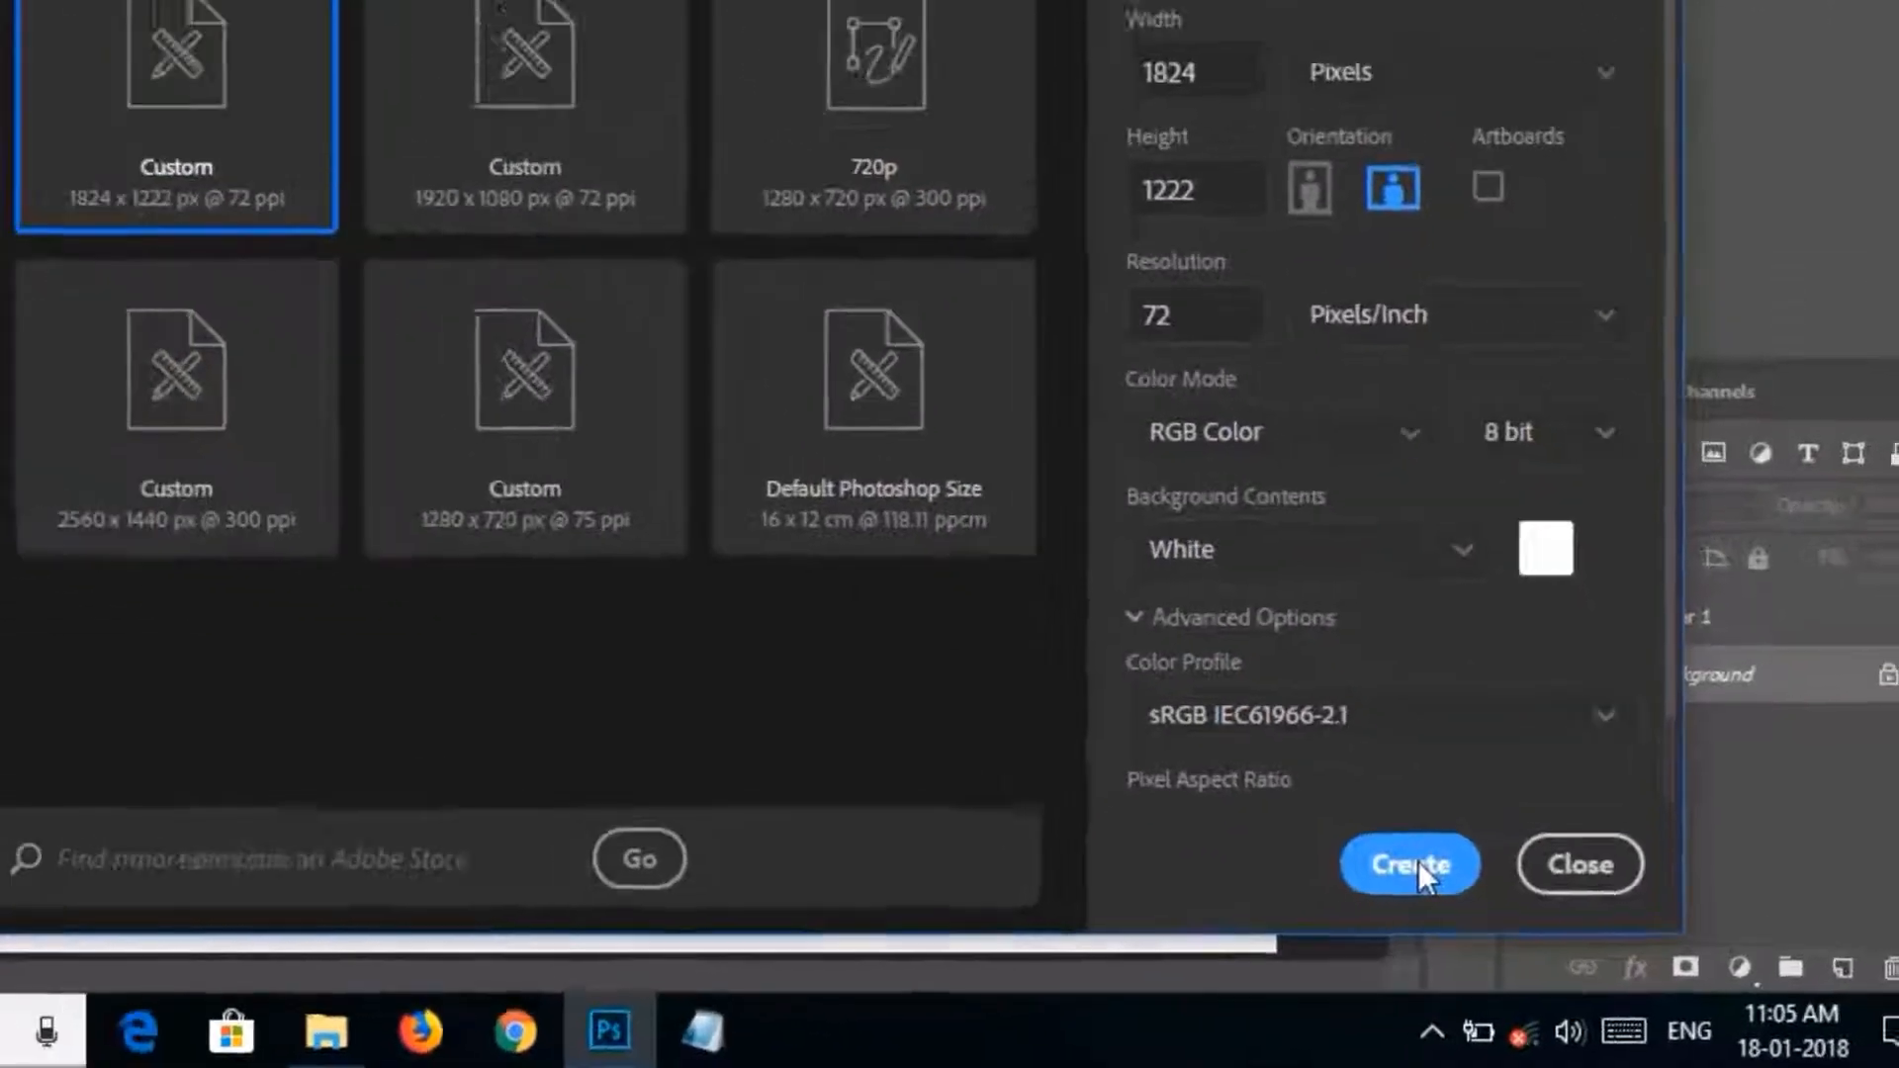
{"action": "left_click", "coordinate": [1492, 918]}
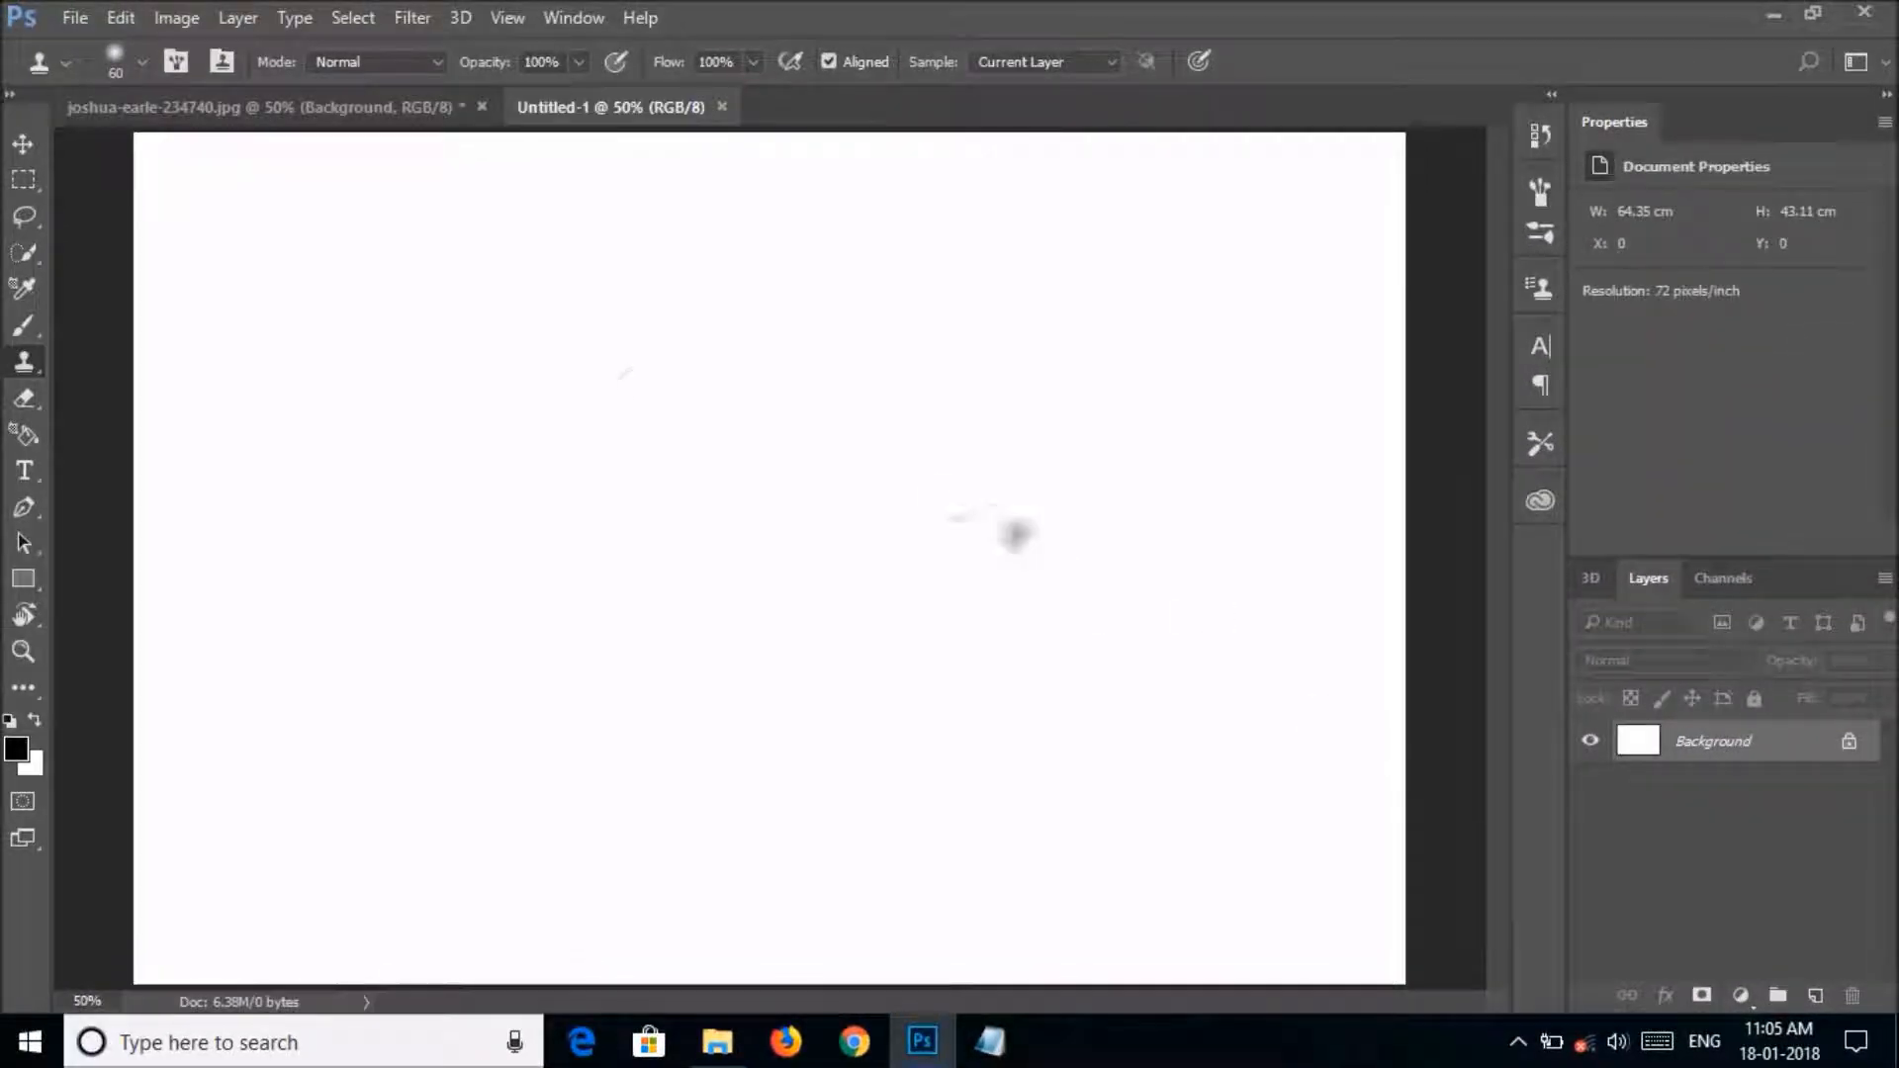
Return to the mountain photo with the Move tool active and float its document window over the new document.
{"action": "left_click", "coordinate": [22, 144]}
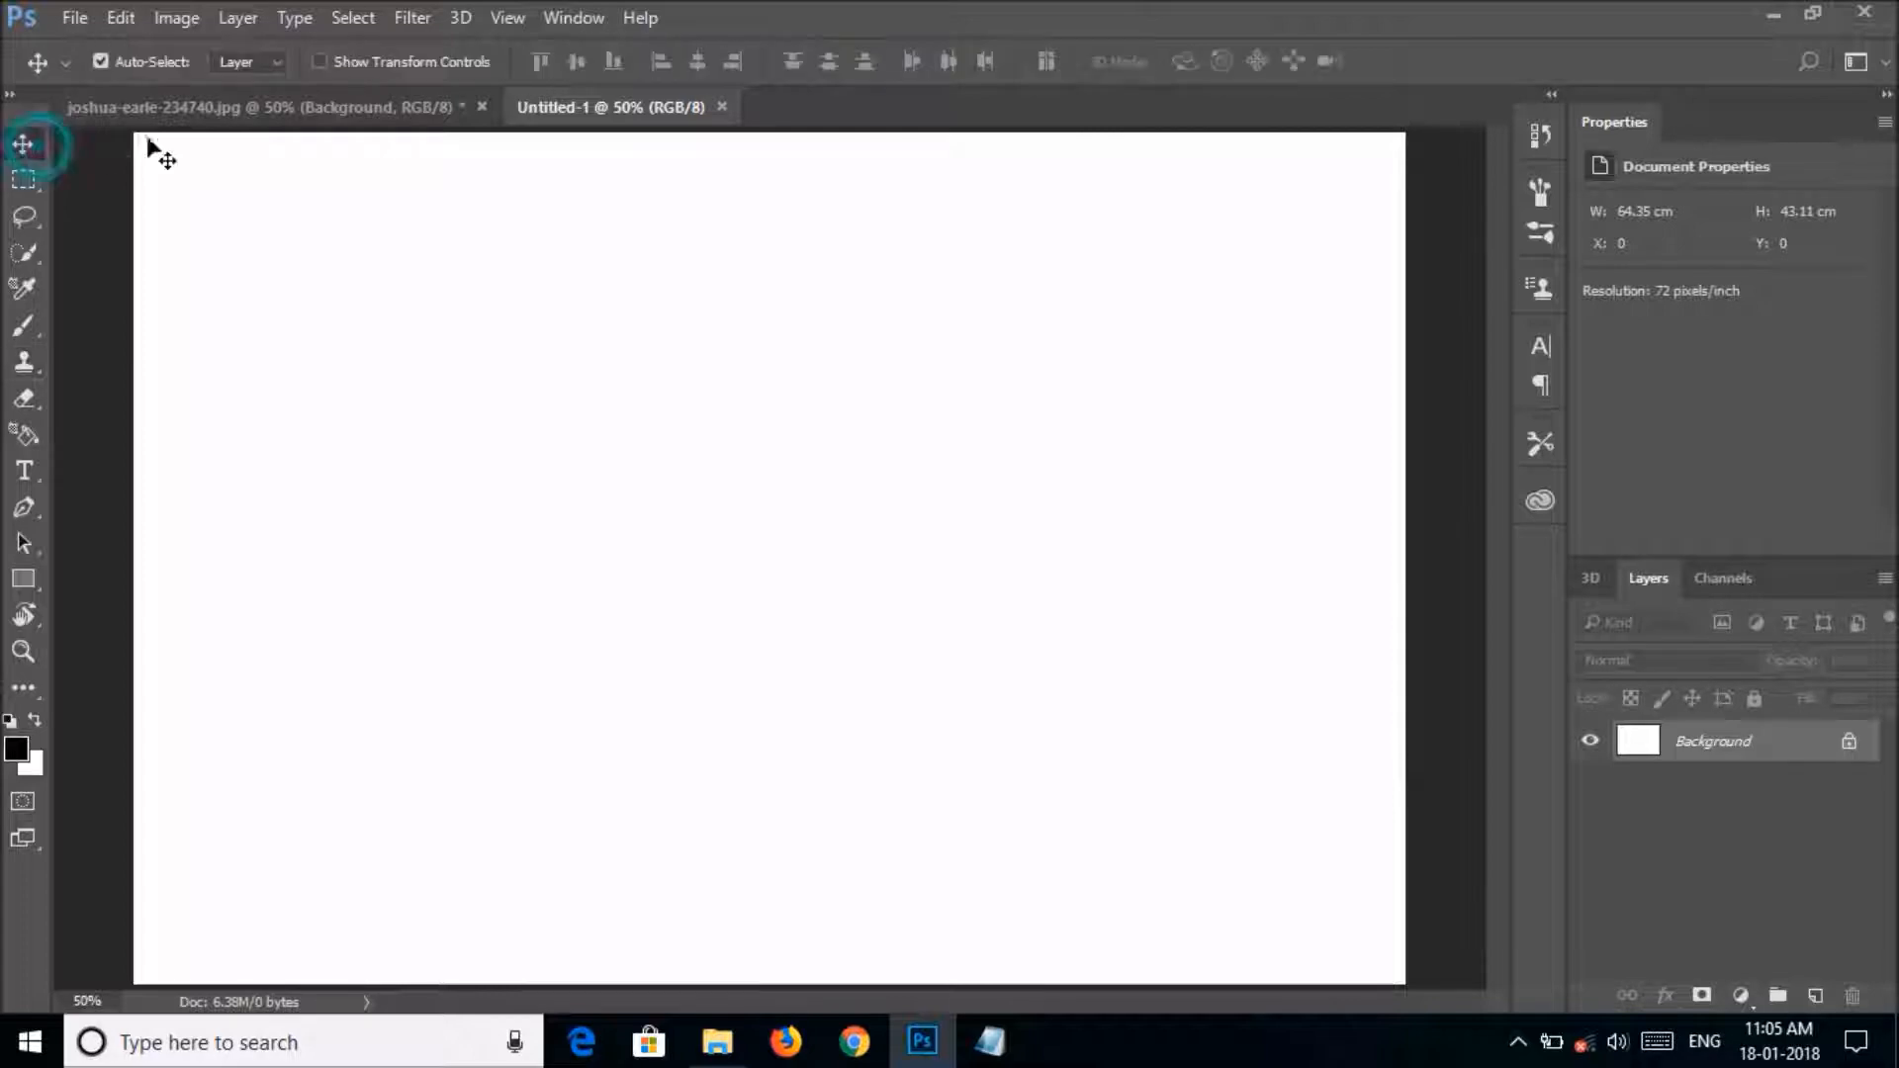
{"action": "left_click", "coordinate": [190, 112]}
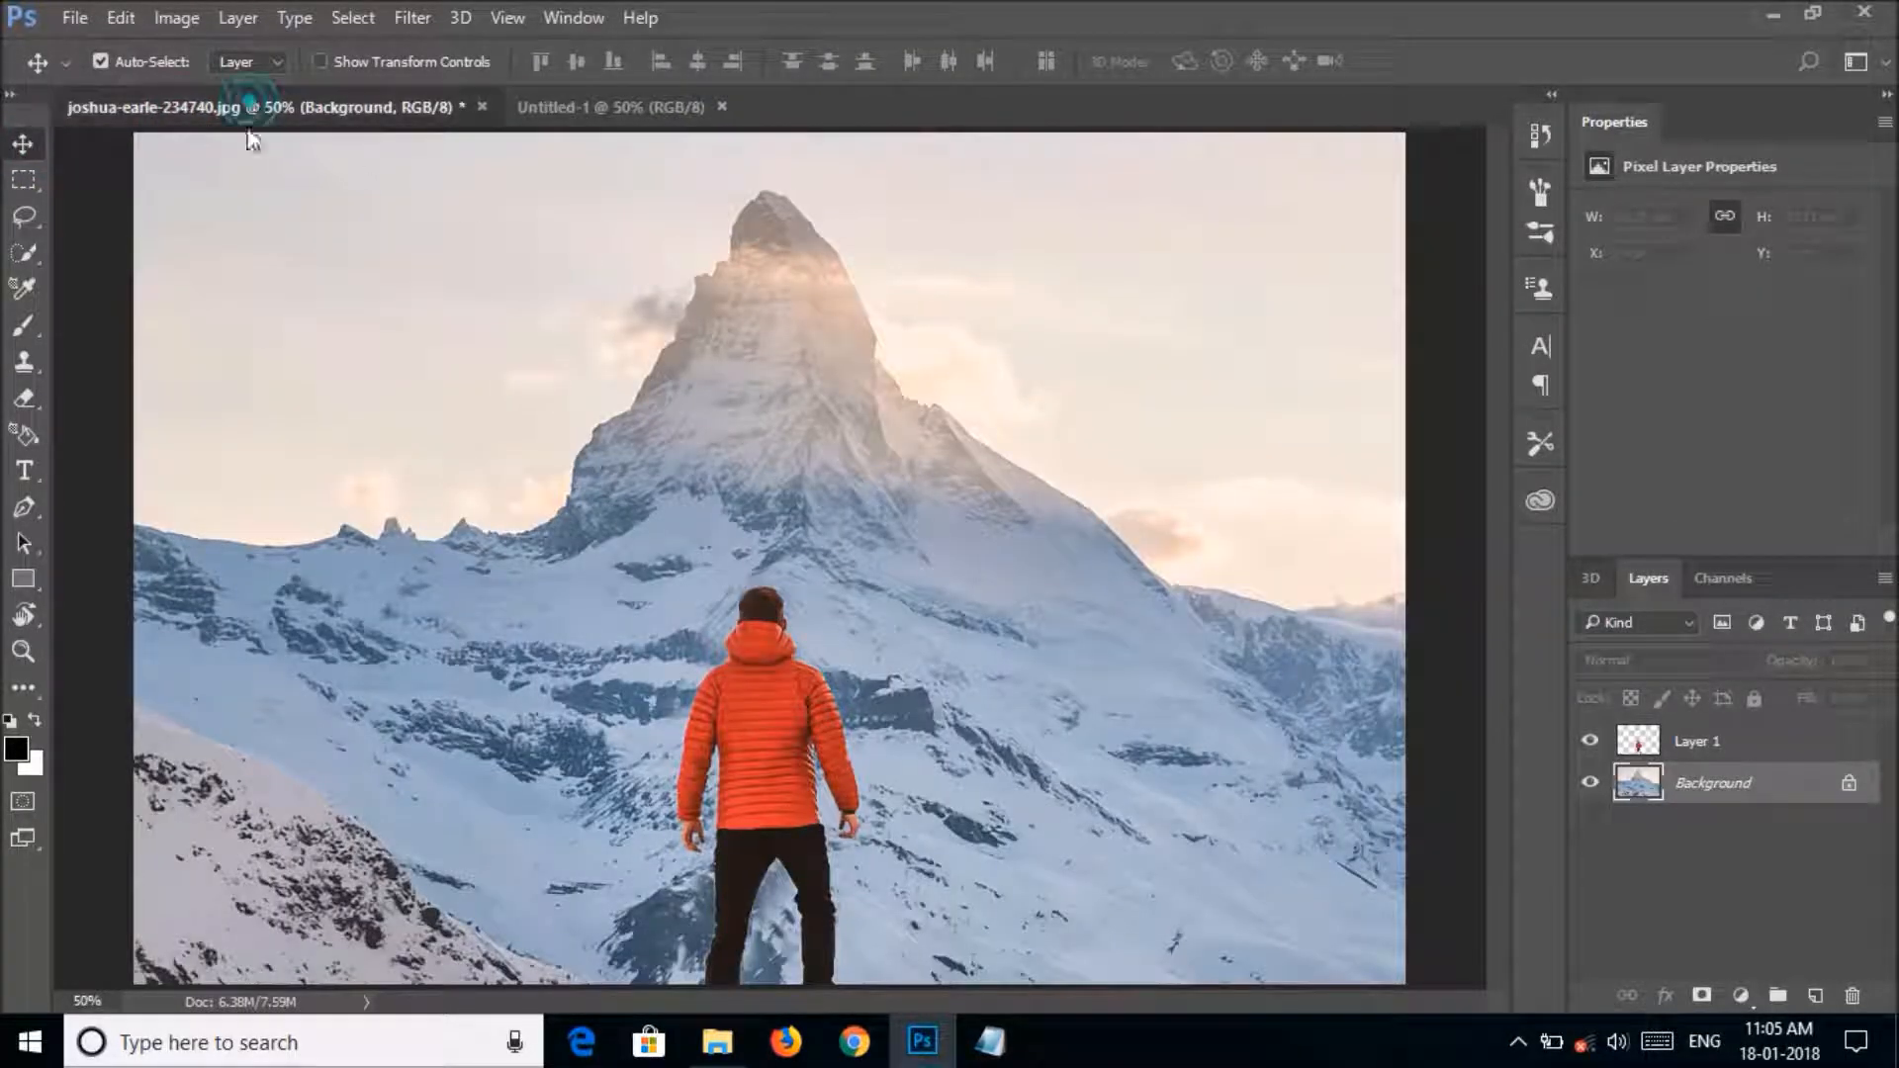
{"action": "left_click_drag", "start_coordinate": [246, 109], "coordinate": [534, 180]}
{"action": "left_click_drag", "start_coordinate": [820, 194], "coordinate": [798, 30]}
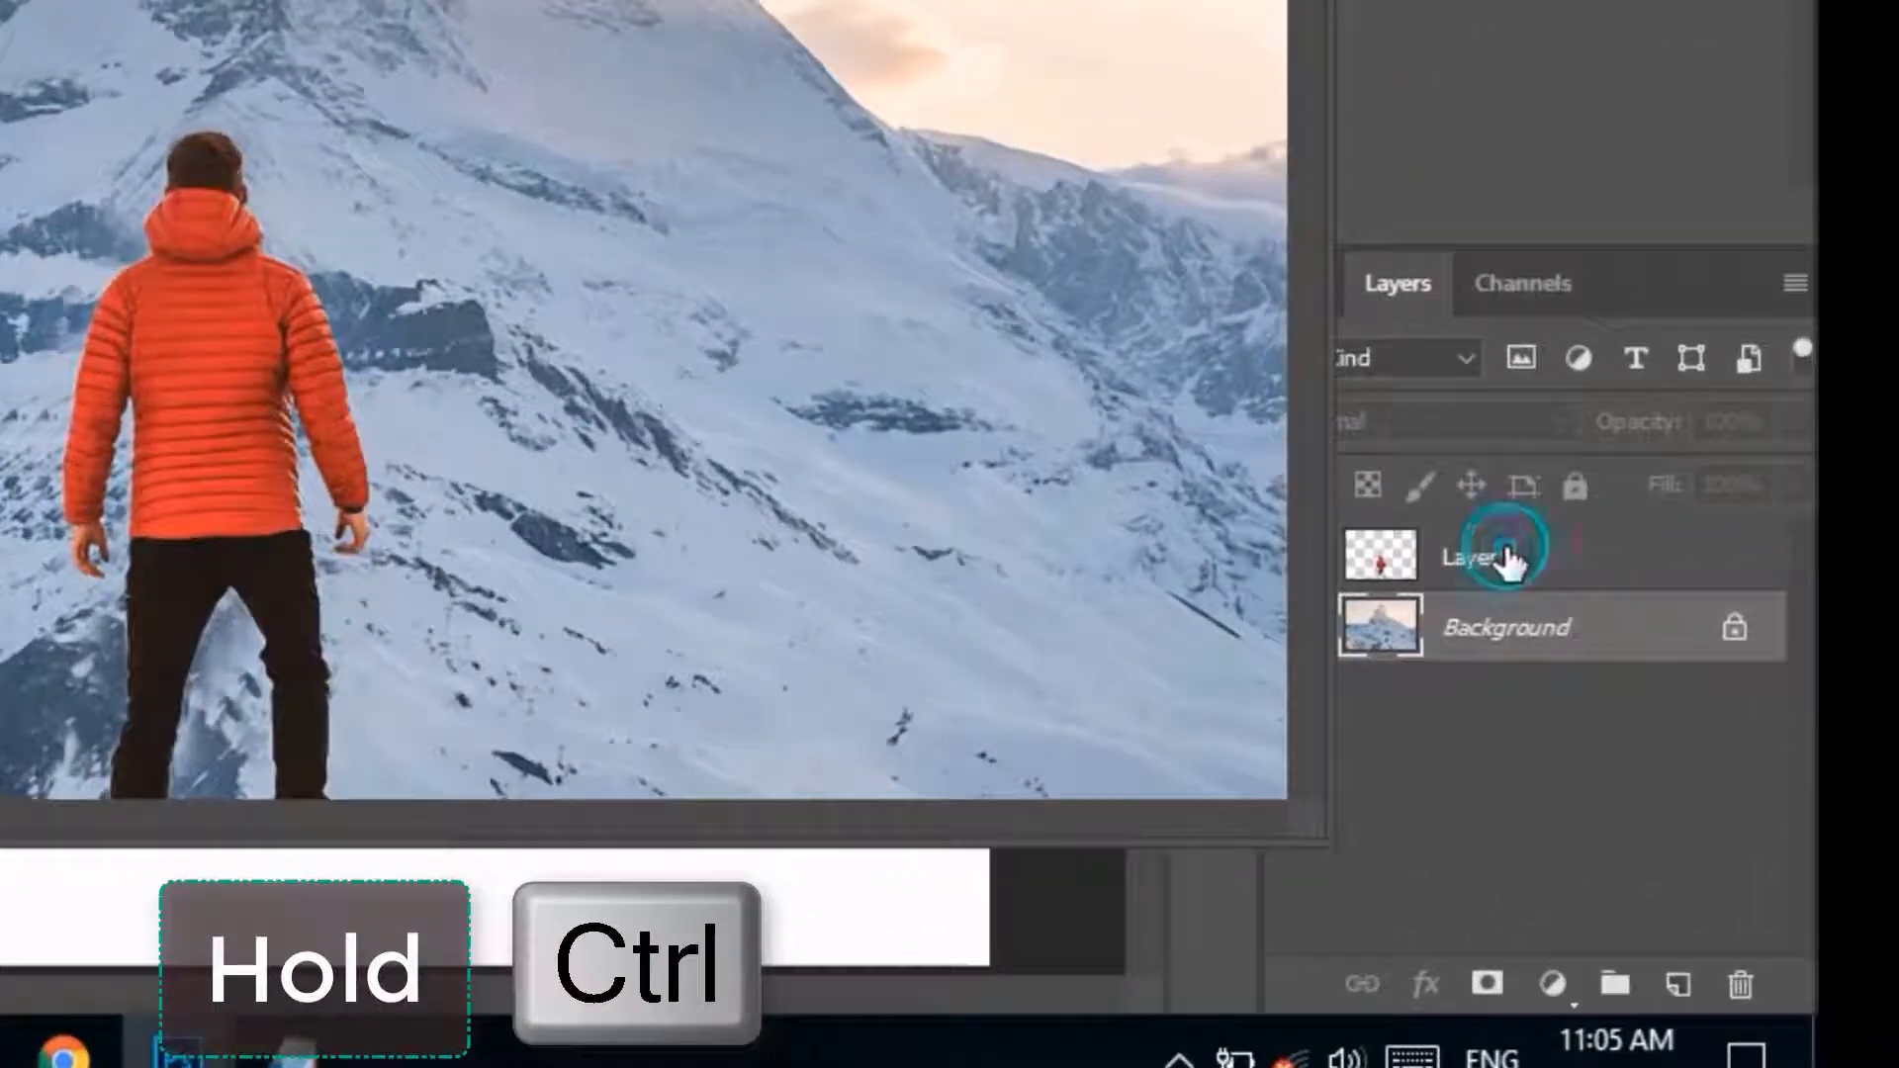
Select both Layer 1 and Background in the mountain photo and copy them together into the Untitled-1 document.
{"action": "left_click", "coordinate": [1716, 754]}
{"action": "left_click", "coordinate": [1521, 638], "text": "ctrl"}
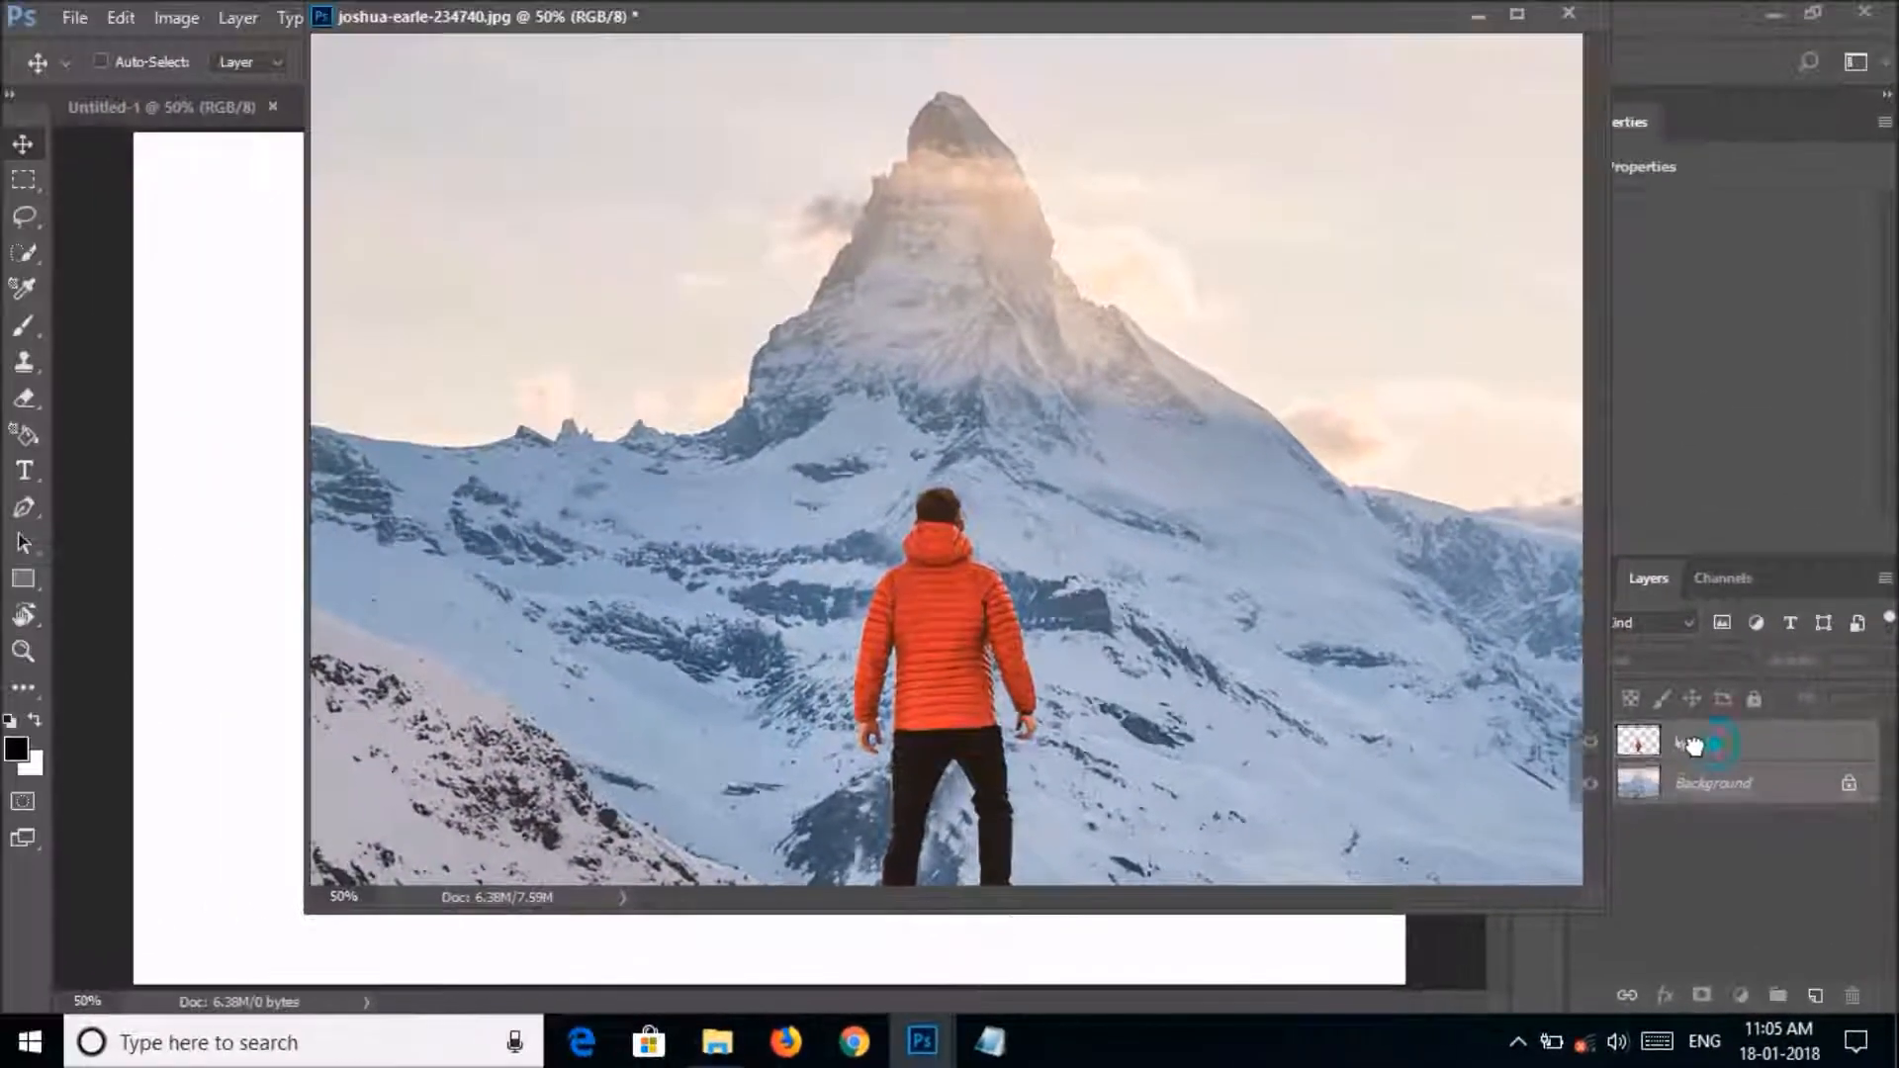
{"action": "left_click_drag", "start_coordinate": [1469, 564], "coordinate": [568, 584]}
{"action": "left_click_drag", "start_coordinate": [1157, 757], "coordinate": [267, 495]}
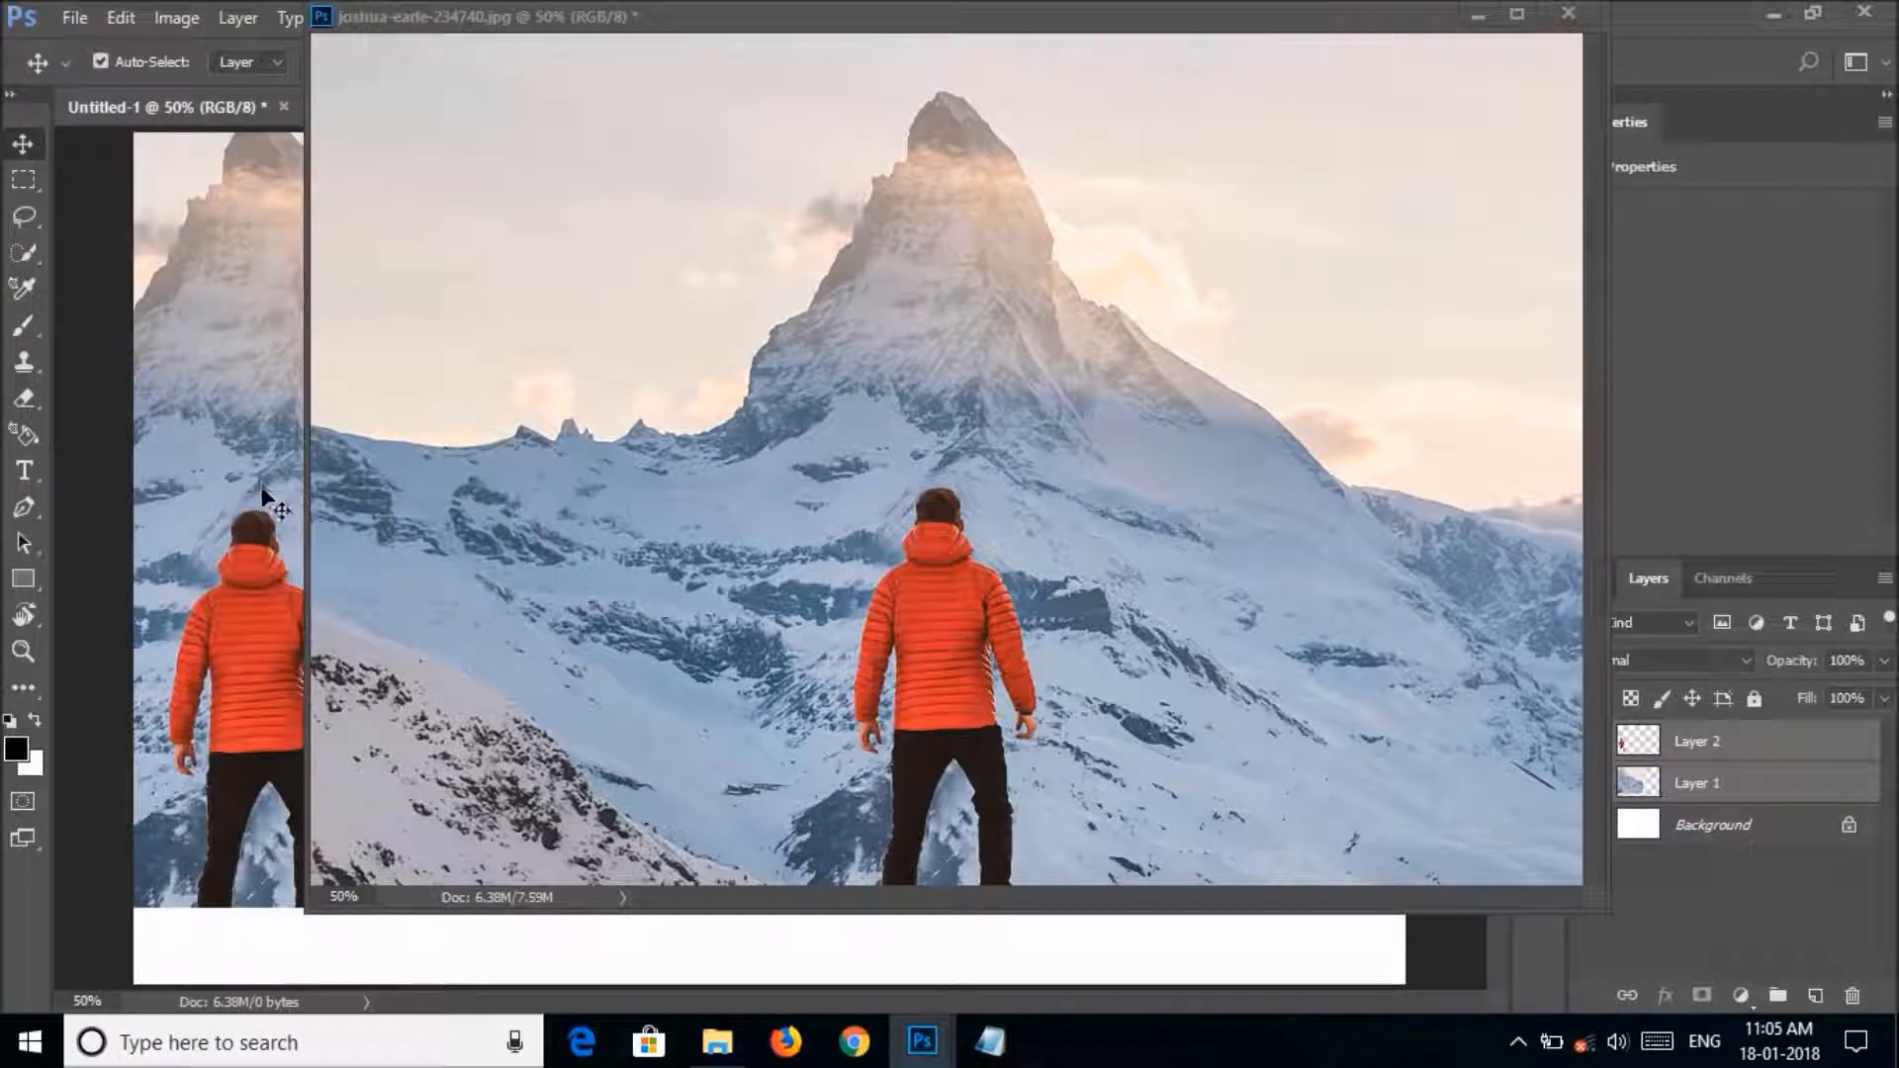
Minimize the mountain photo window and move both copied layers together so they fill the Untitled-1 canvas, viewing the whole image.
{"action": "left_click", "coordinate": [1484, 22]}
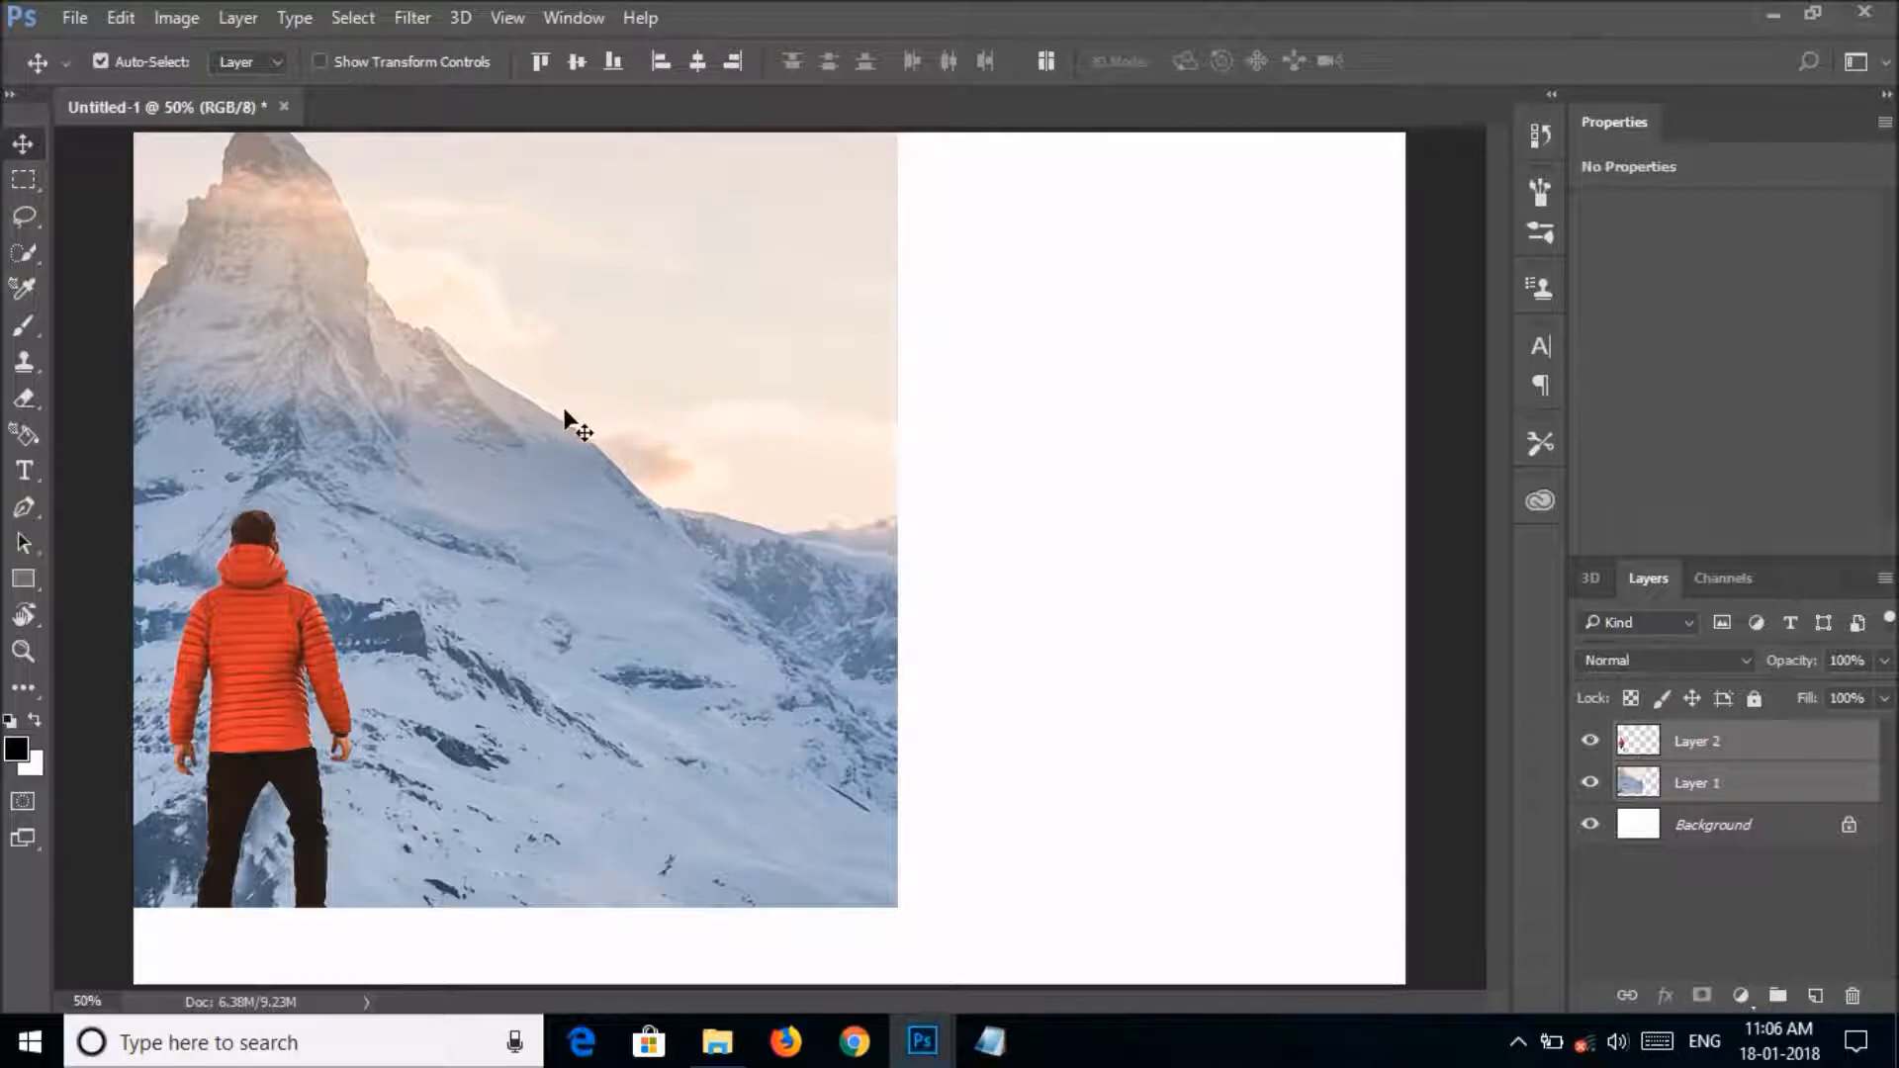
{"action": "left_click_drag", "start_coordinate": [565, 411], "coordinate": [1082, 479]}
{"action": "left_click_drag", "start_coordinate": [886, 482], "coordinate": [874, 480]}
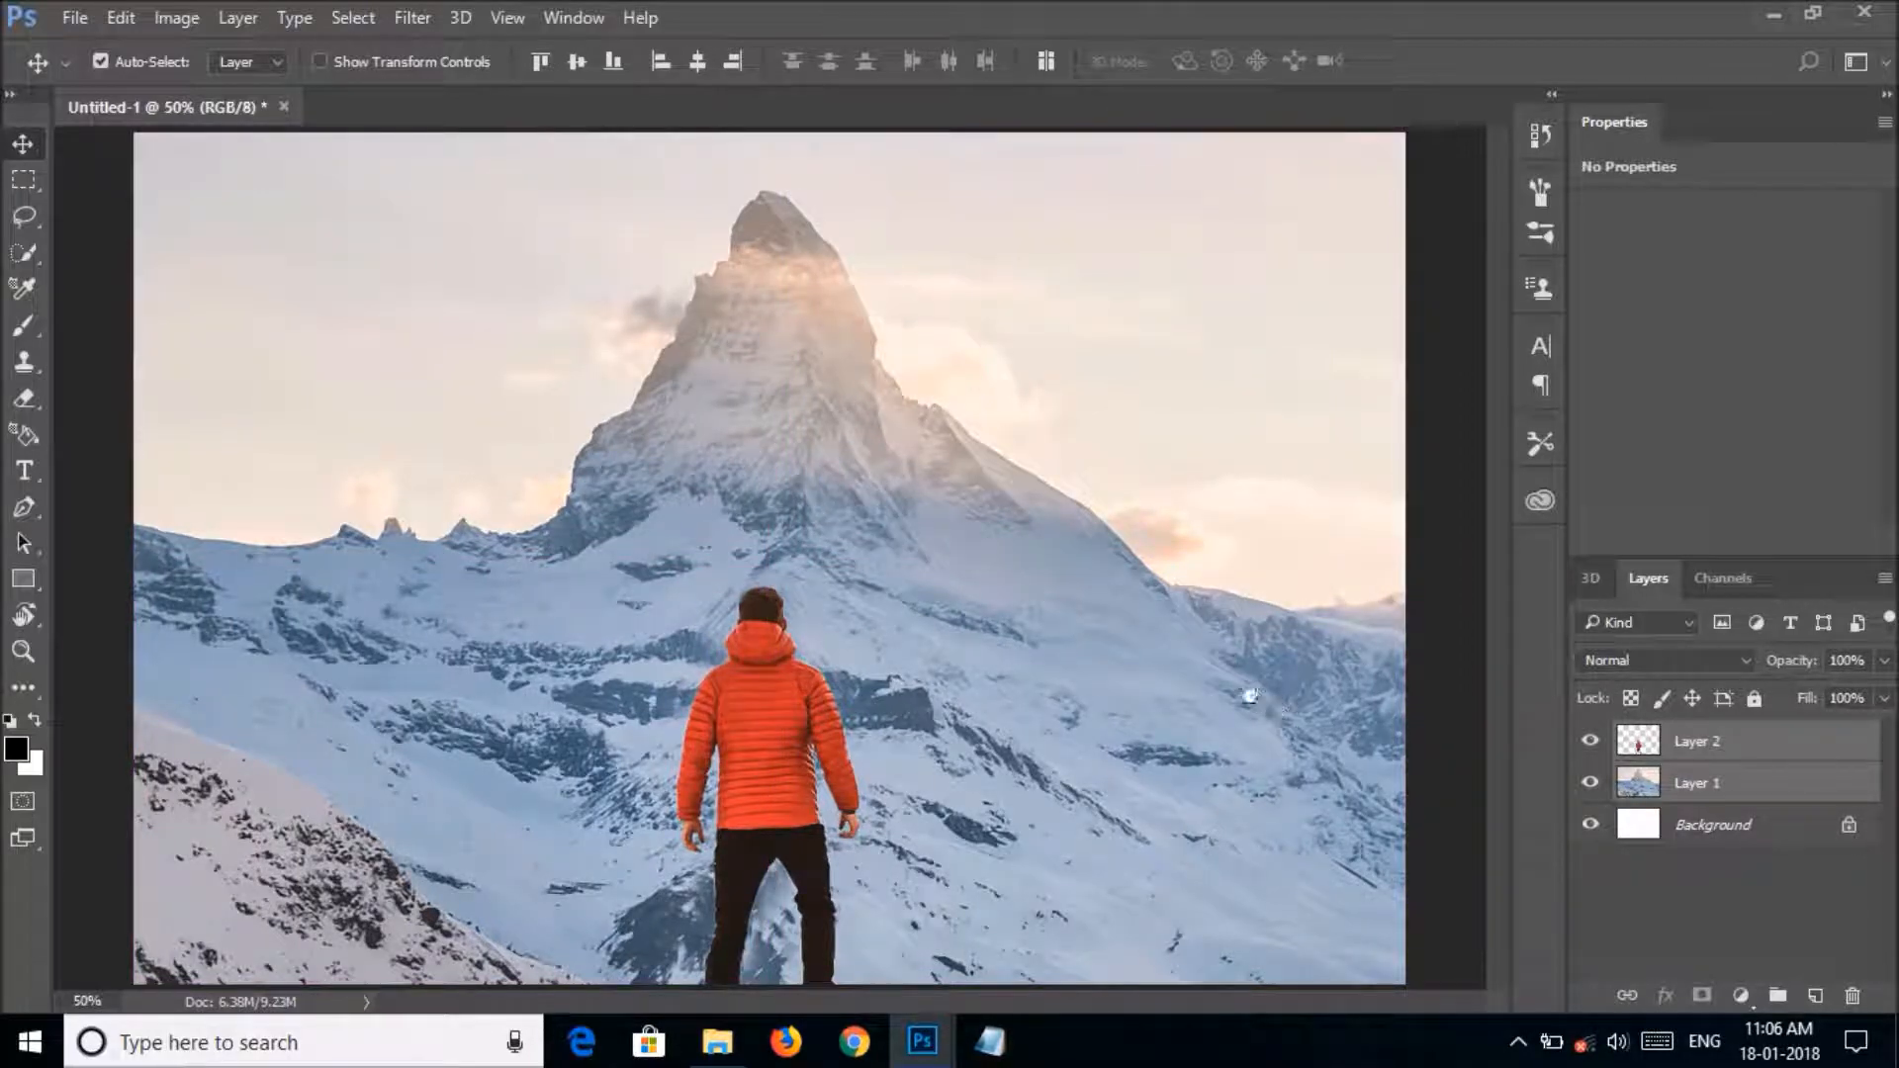
{"action": "key", "text": "ctrl+minus"}
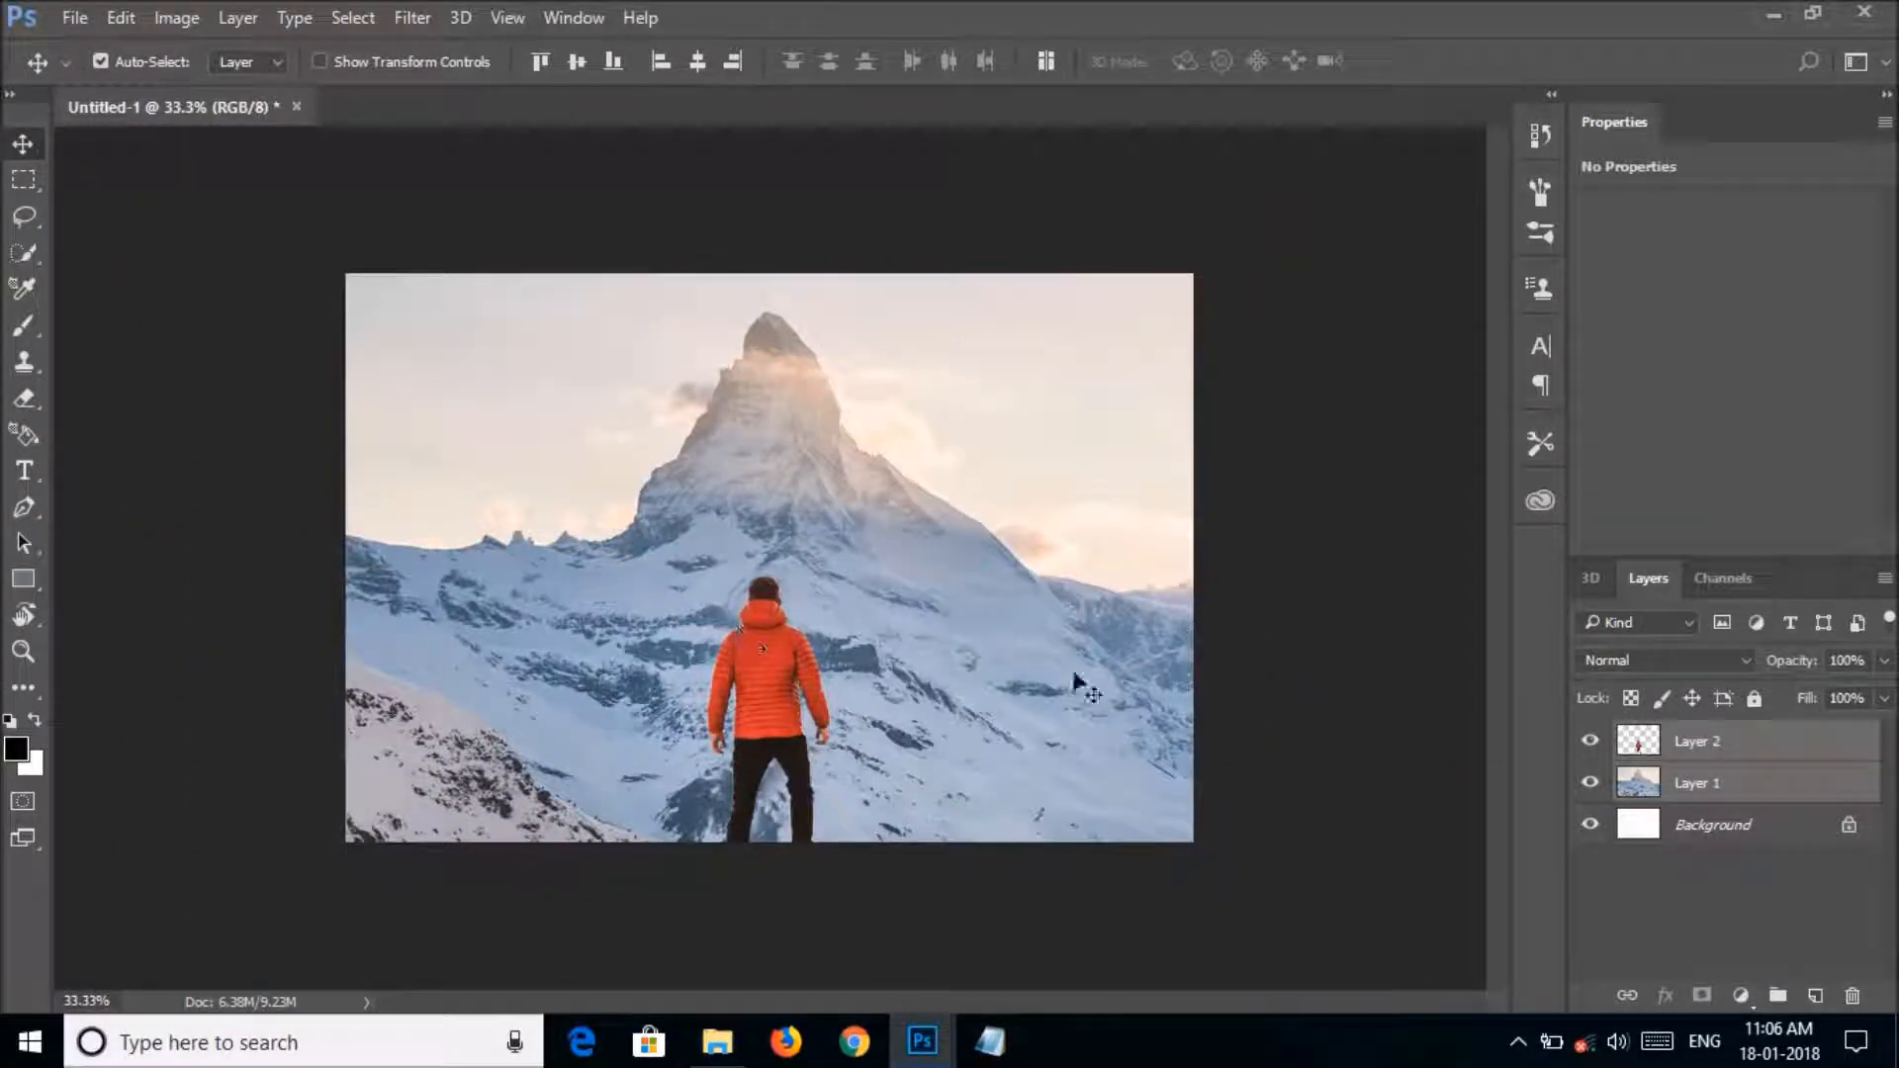
Convert Layer 2 and Layer 1 each into a separate smart object.
{"action": "right_click", "coordinate": [1698, 741]}
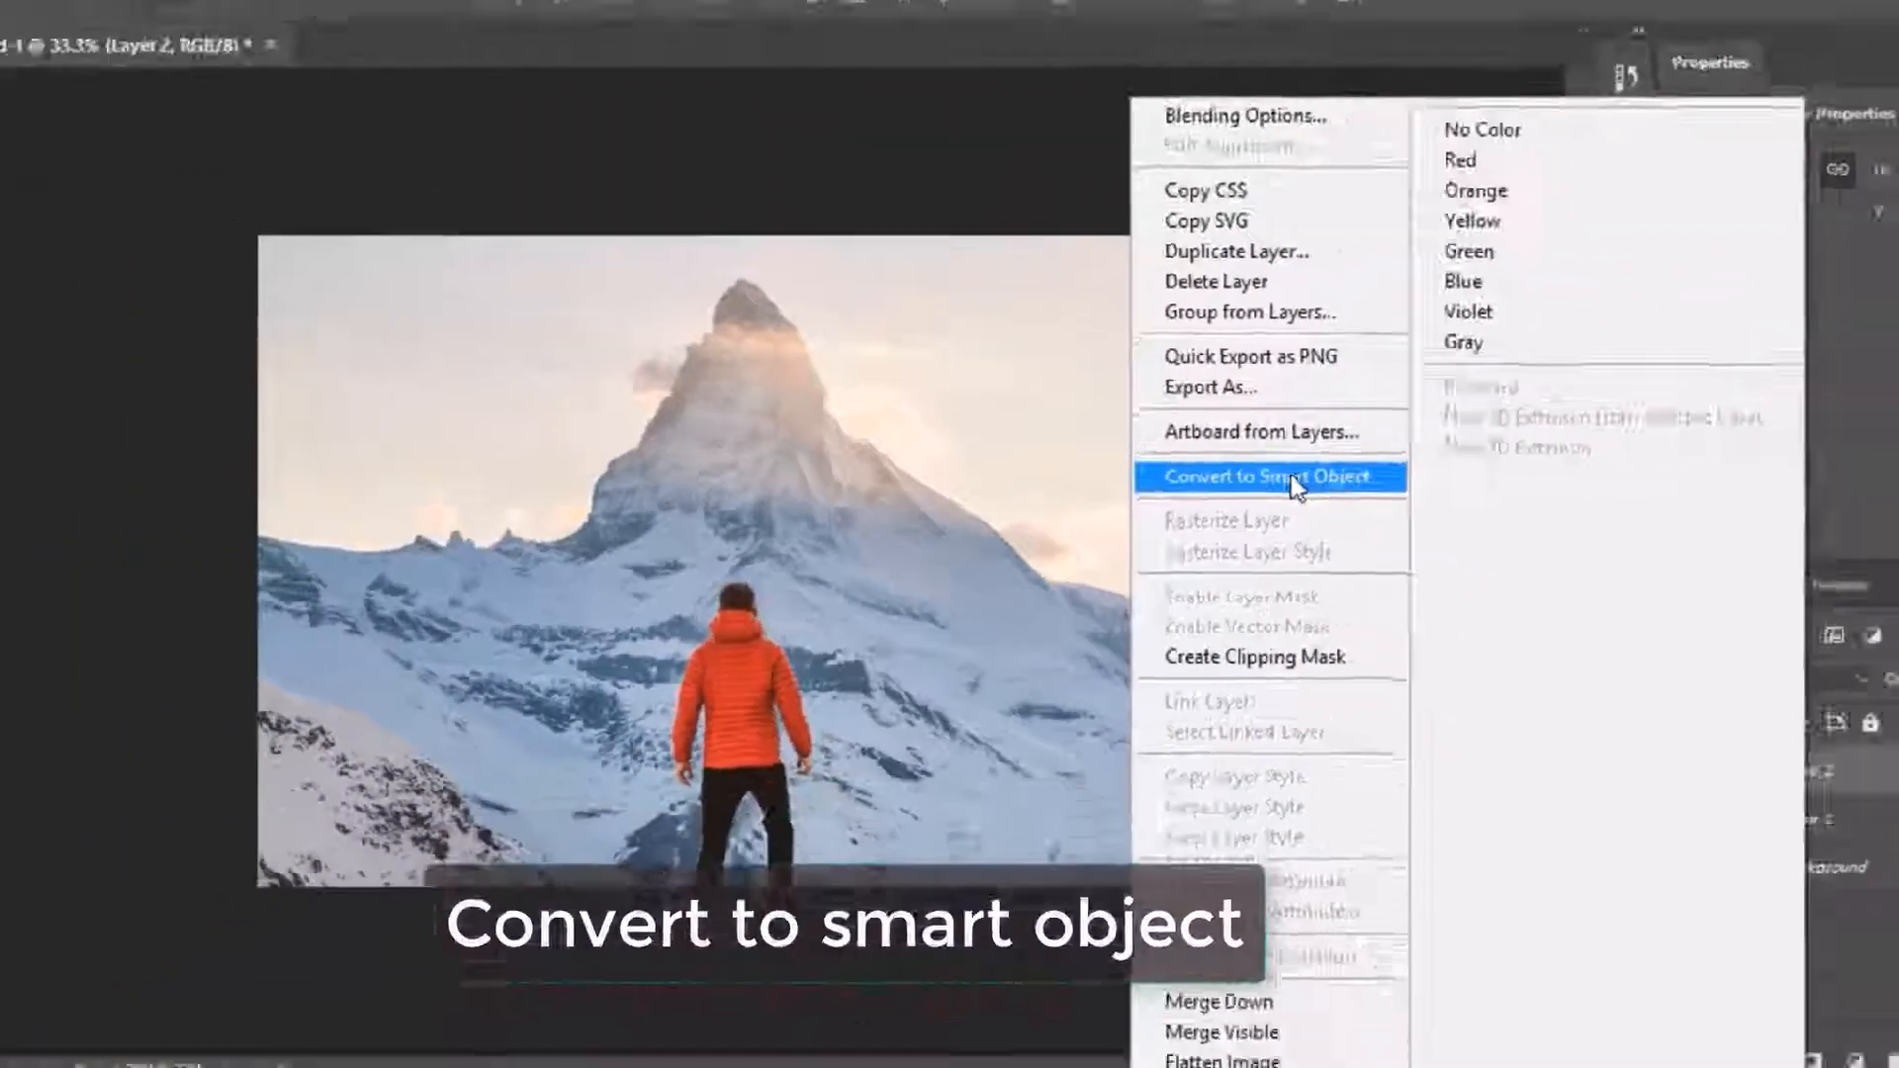
{"action": "left_click", "coordinate": [1292, 477]}
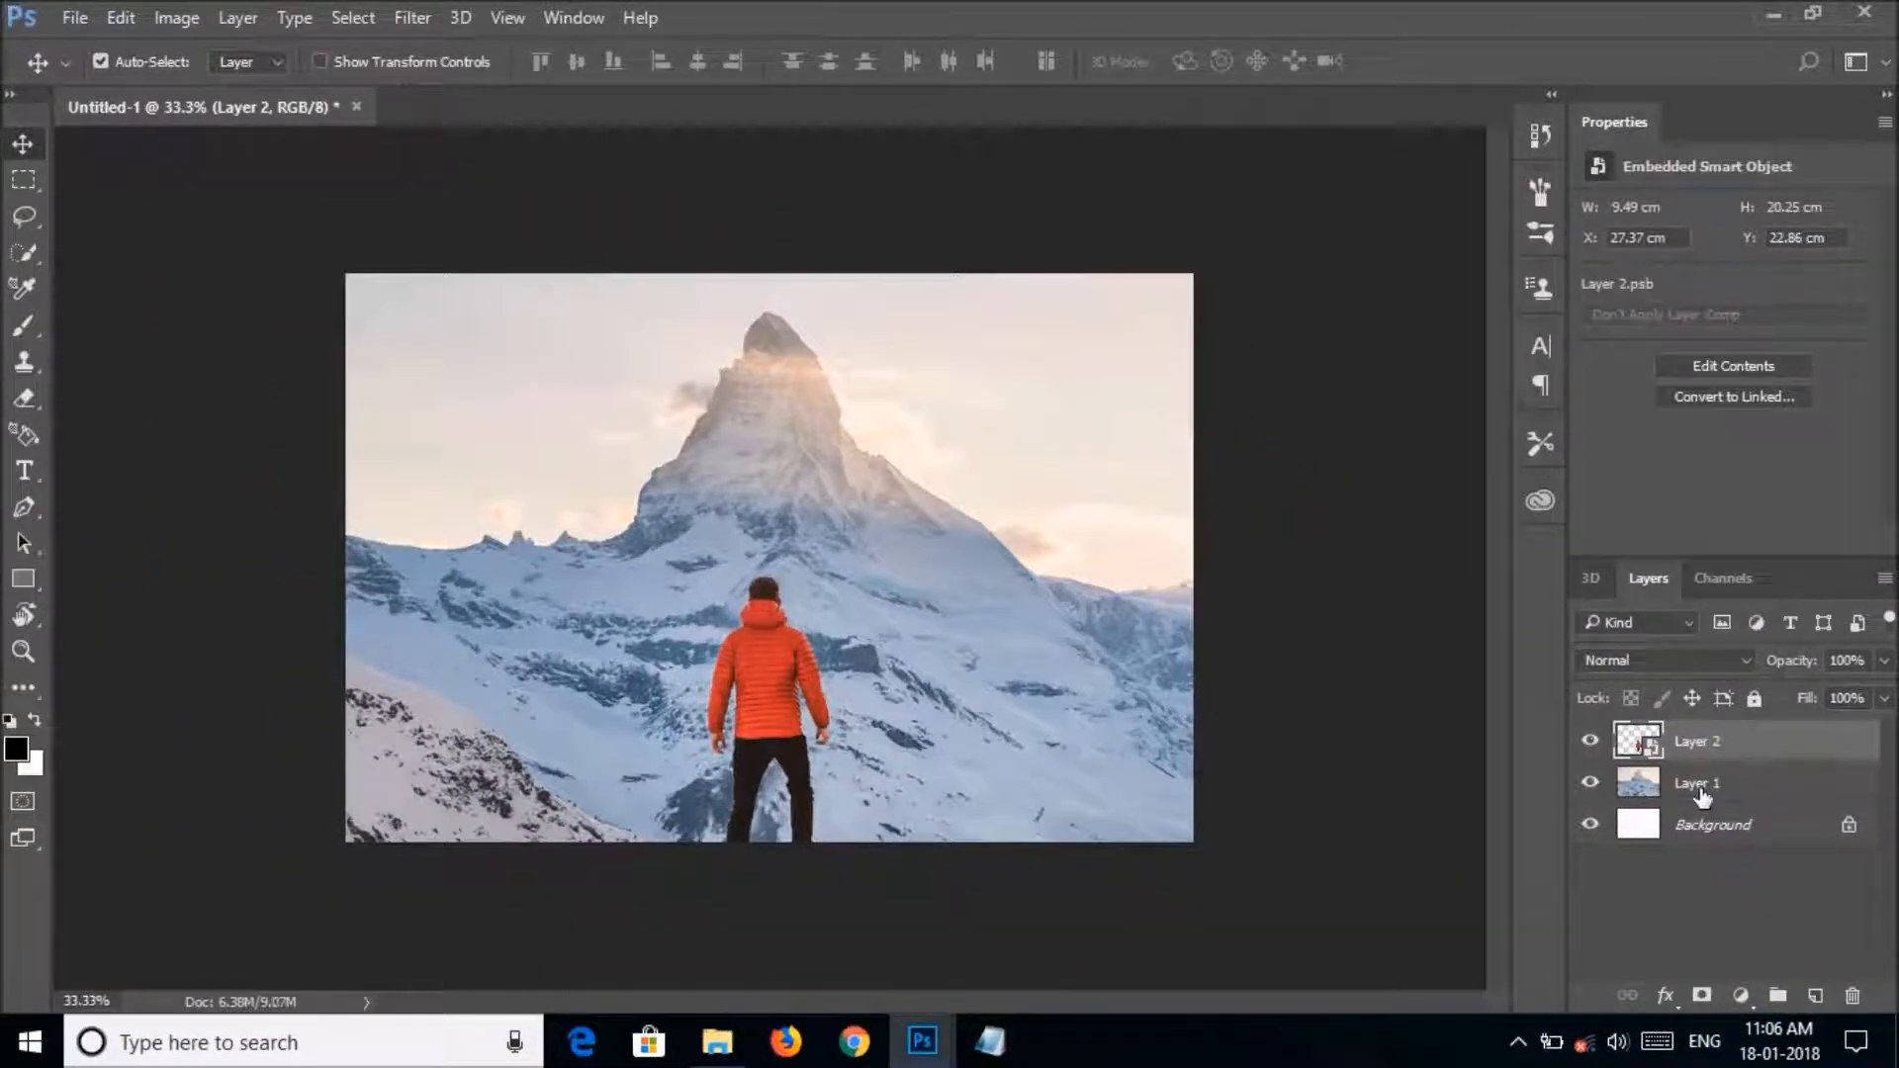
{"action": "left_click", "coordinate": [1700, 787]}
{"action": "right_click", "coordinate": [1699, 786]}
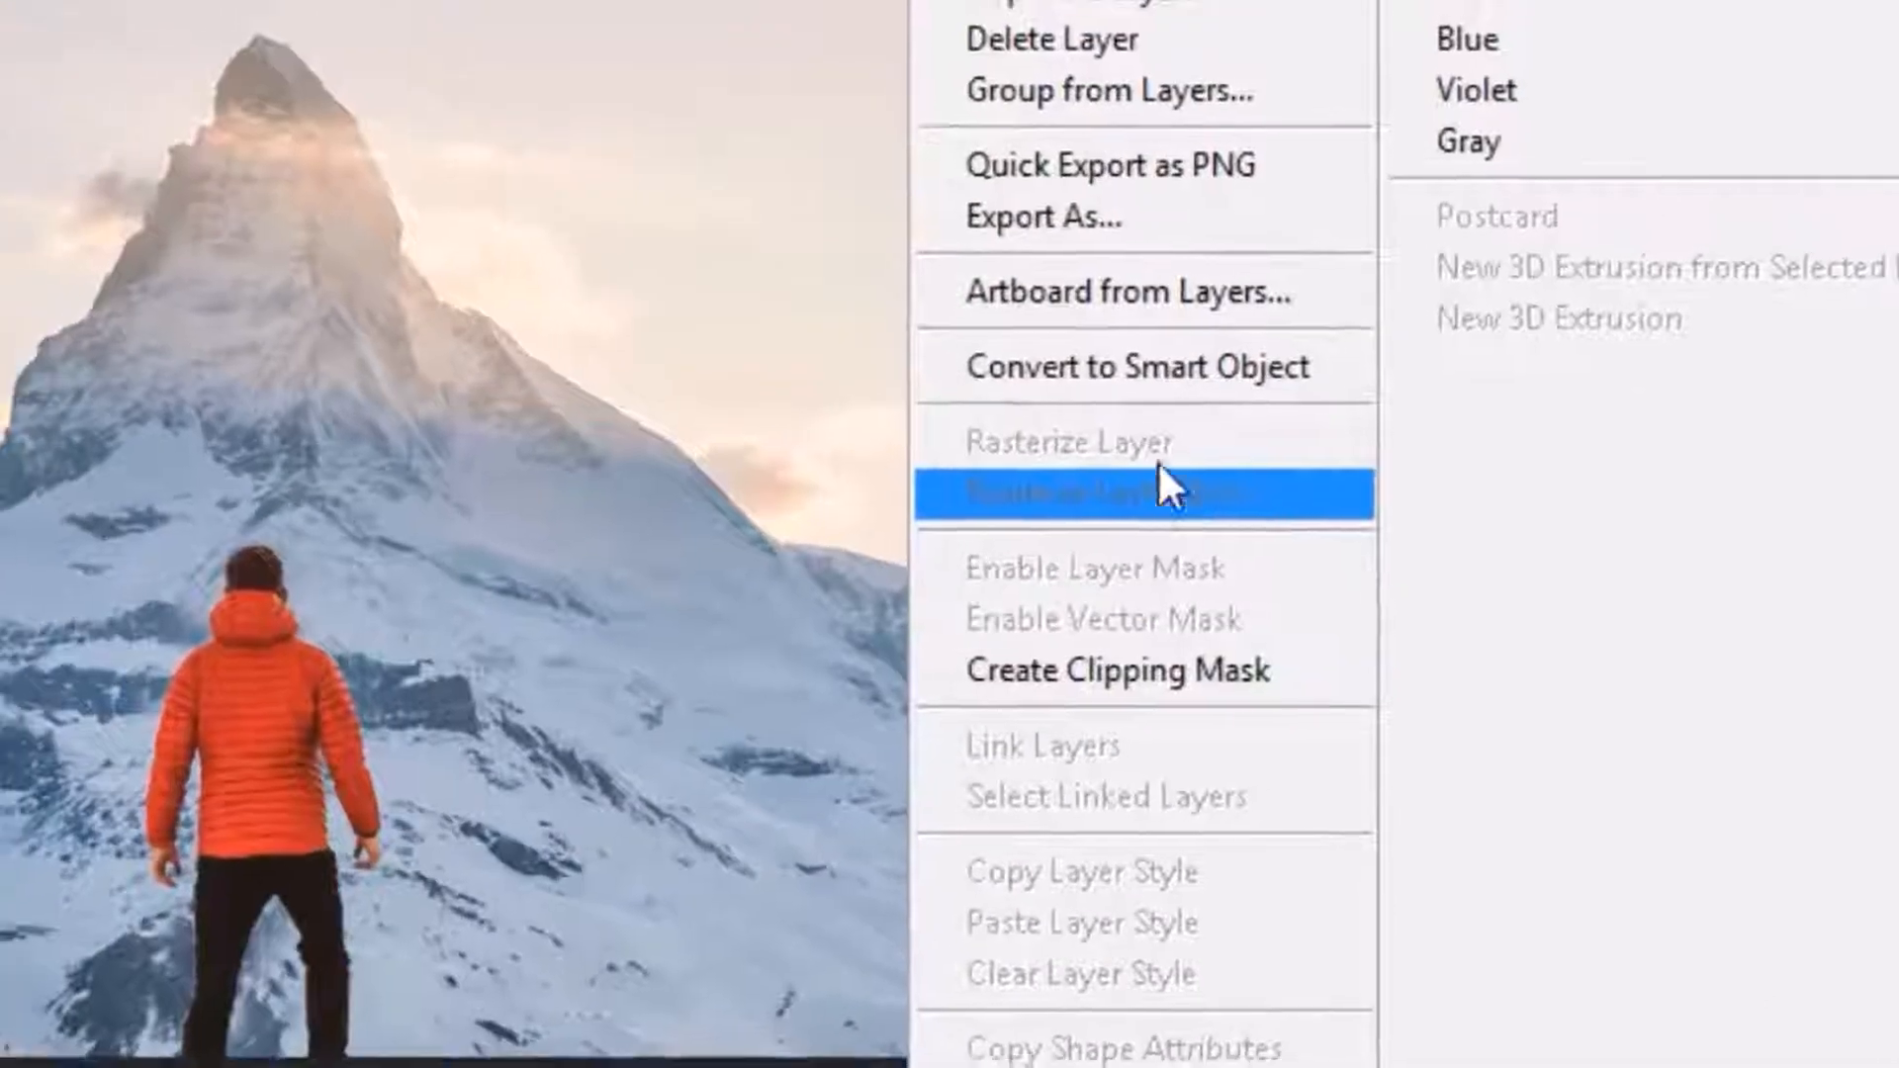
{"action": "left_click", "coordinate": [1157, 368]}
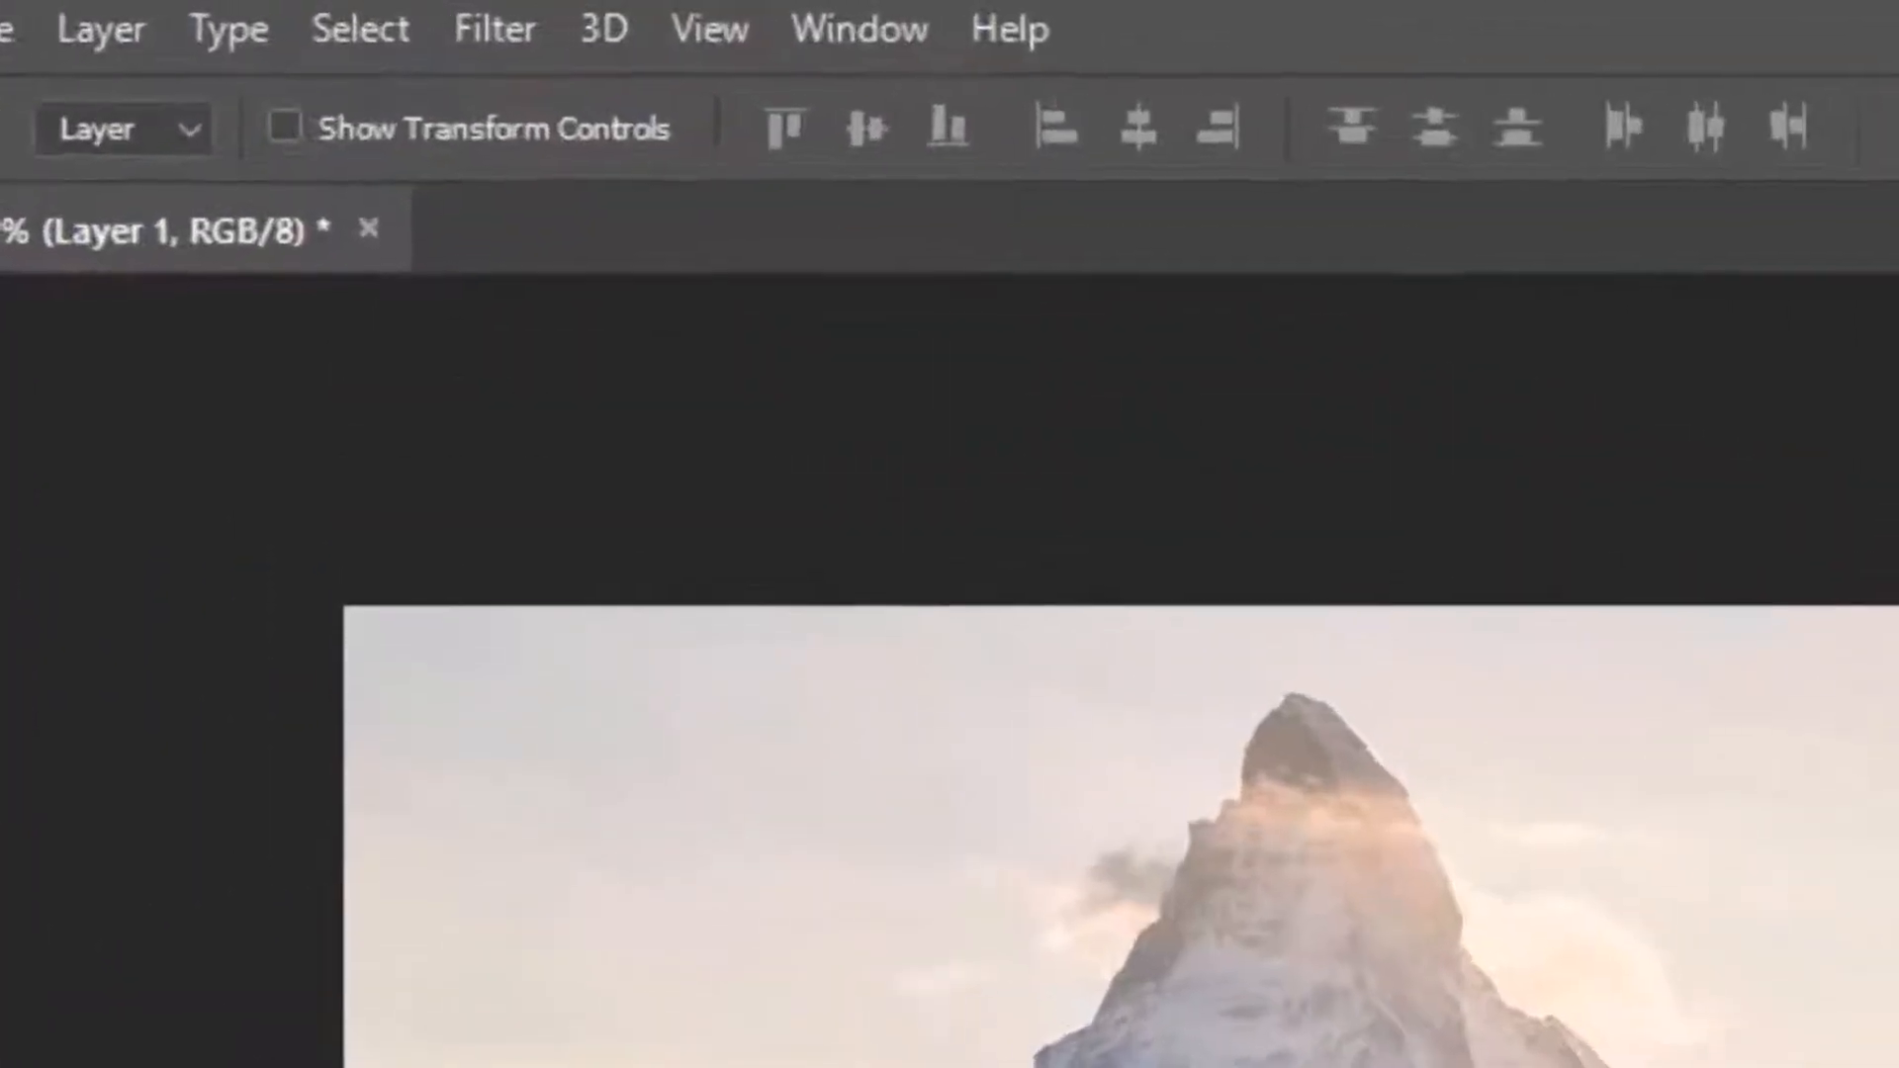
Show the Timeline and create a video timeline for the document.
{"action": "left_click", "coordinate": [860, 29]}
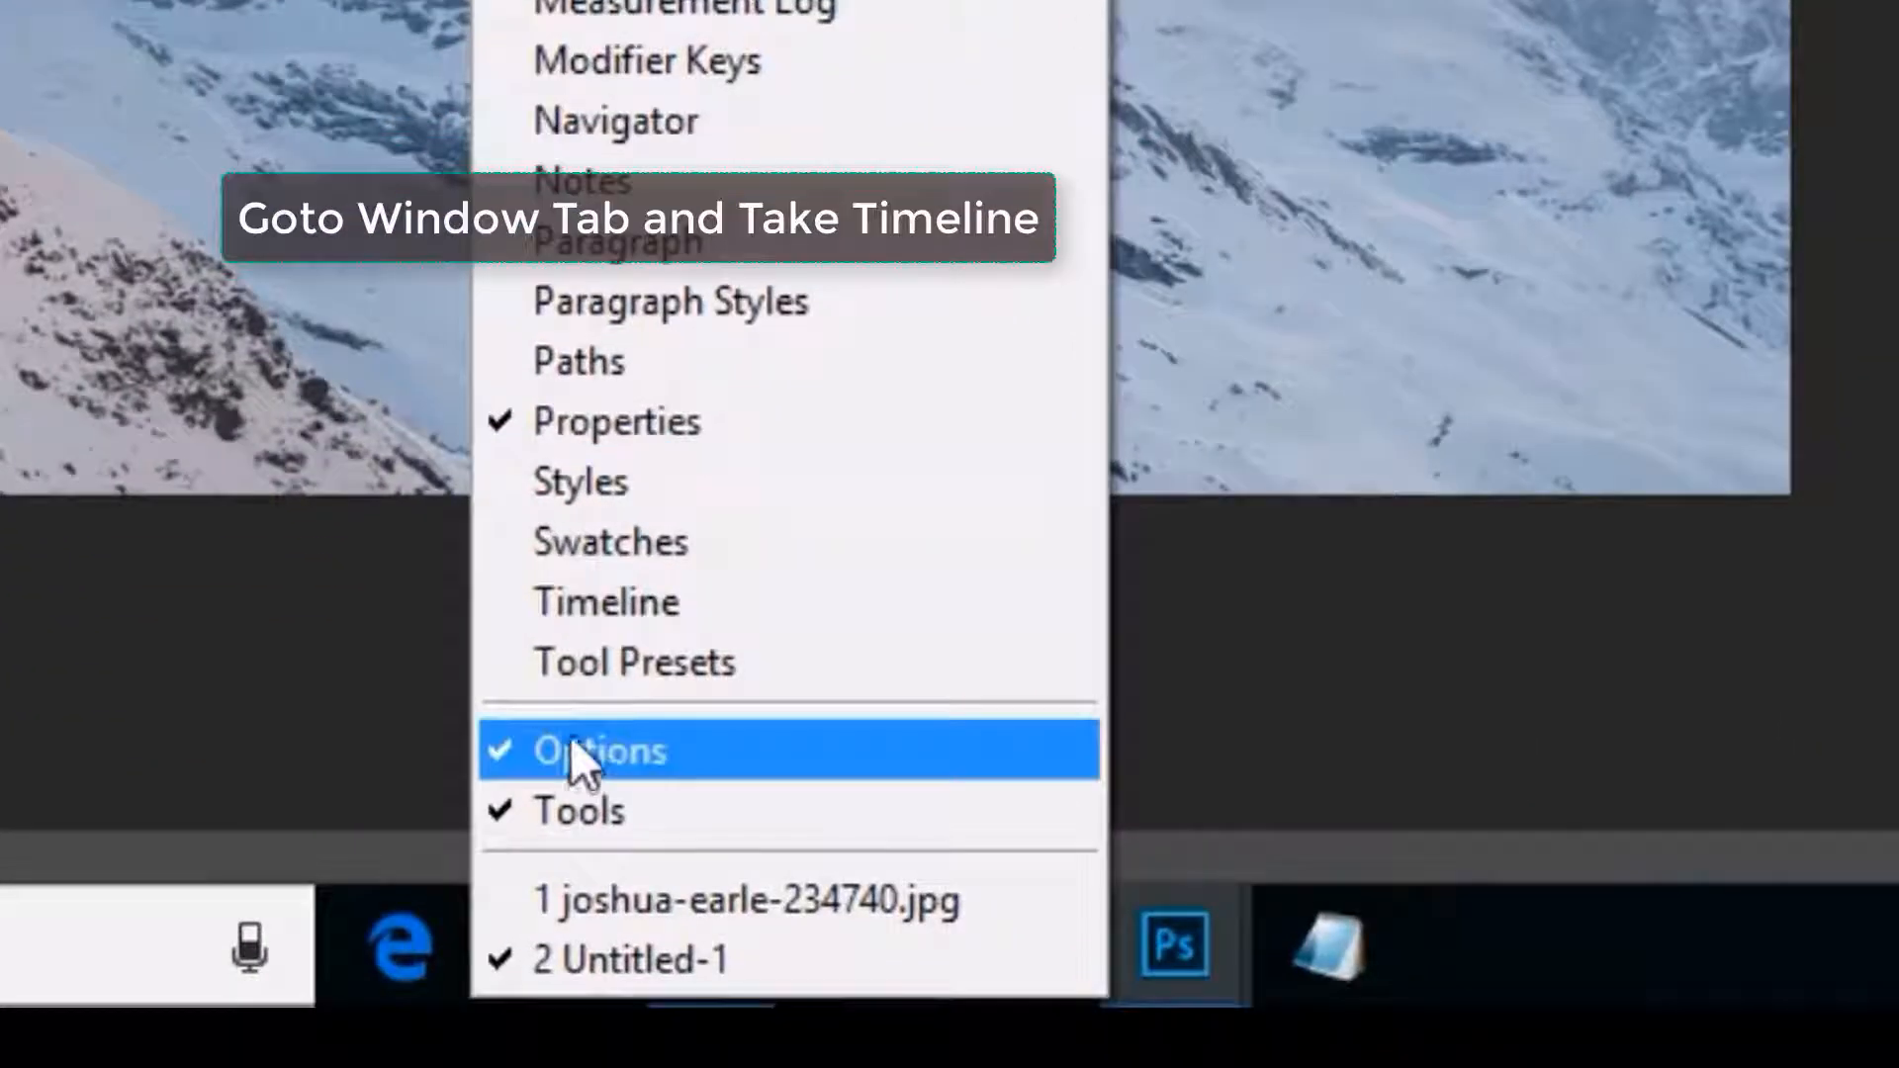
{"action": "left_click", "coordinate": [595, 606]}
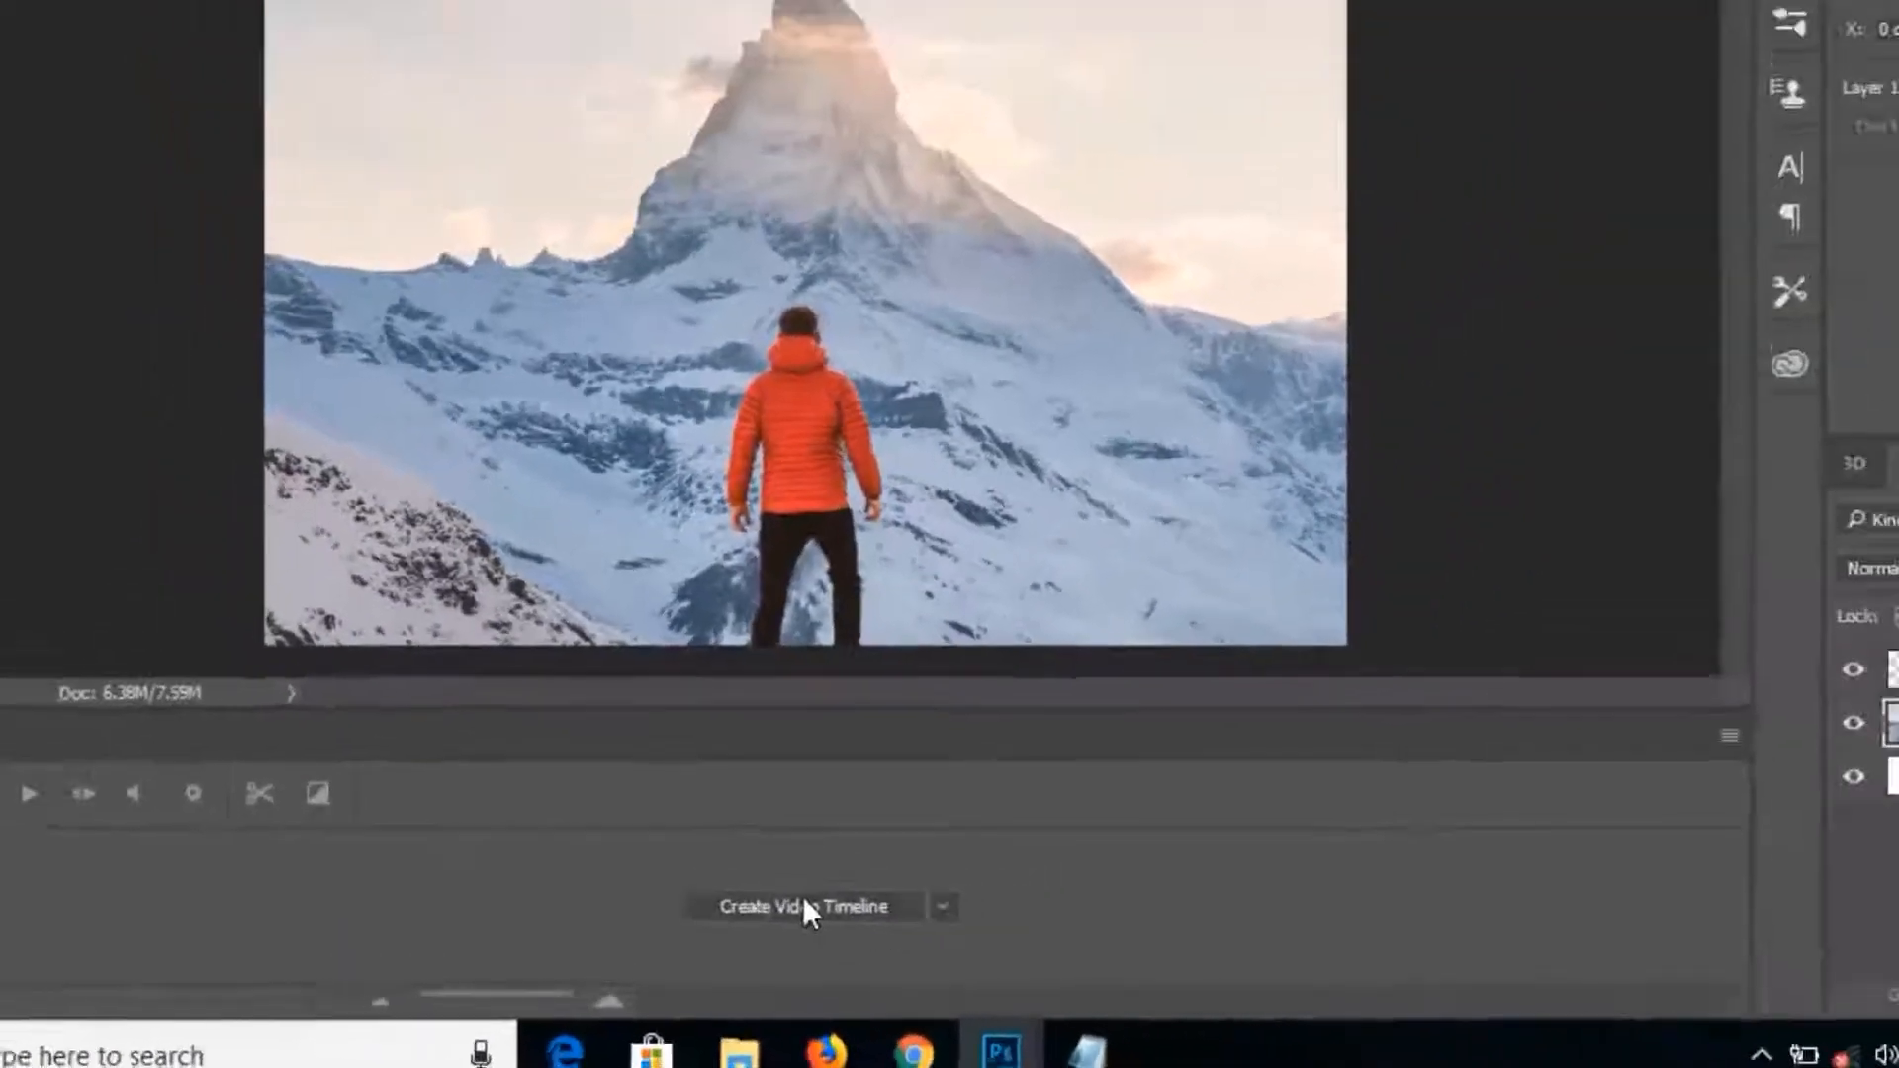
{"action": "left_click", "coordinate": [804, 903]}
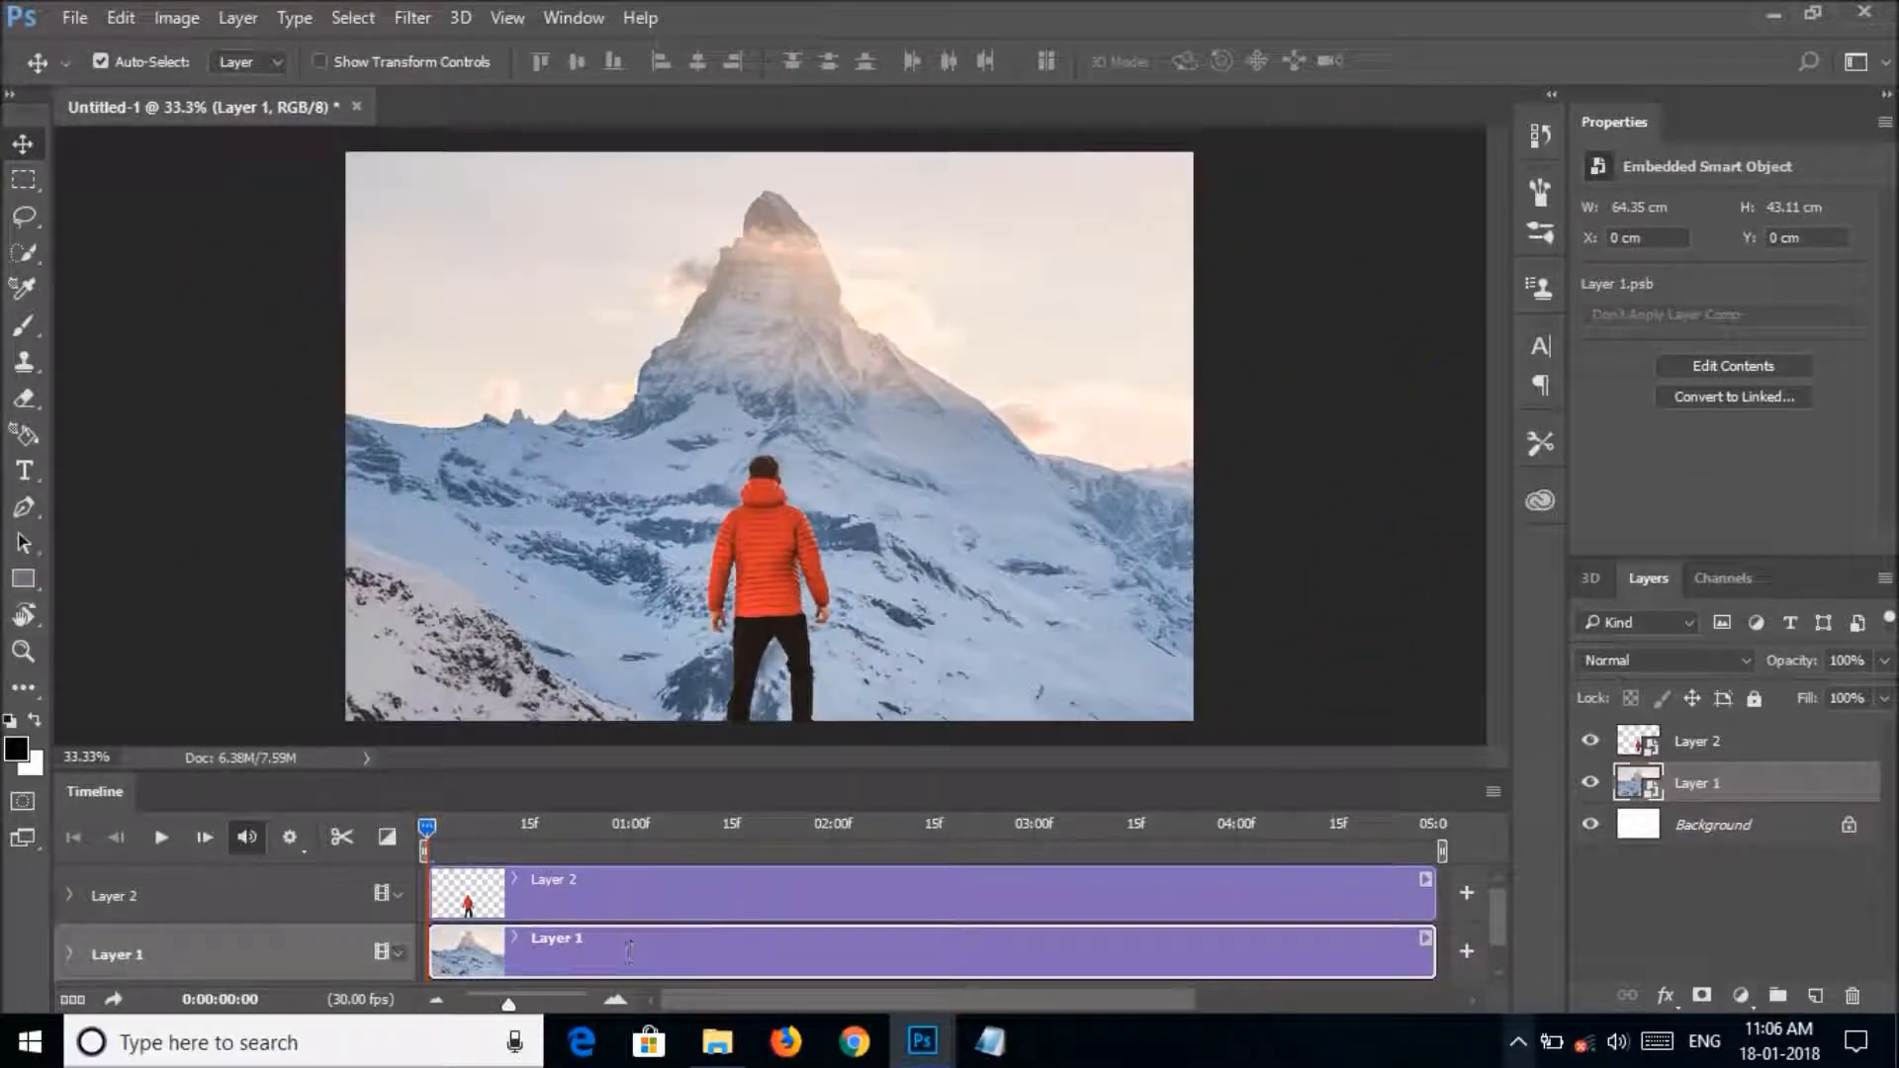
Expand Layer 2's animation properties and enable Transform keyframing at 0:00:00:00.
{"action": "left_click", "coordinate": [66, 895]}
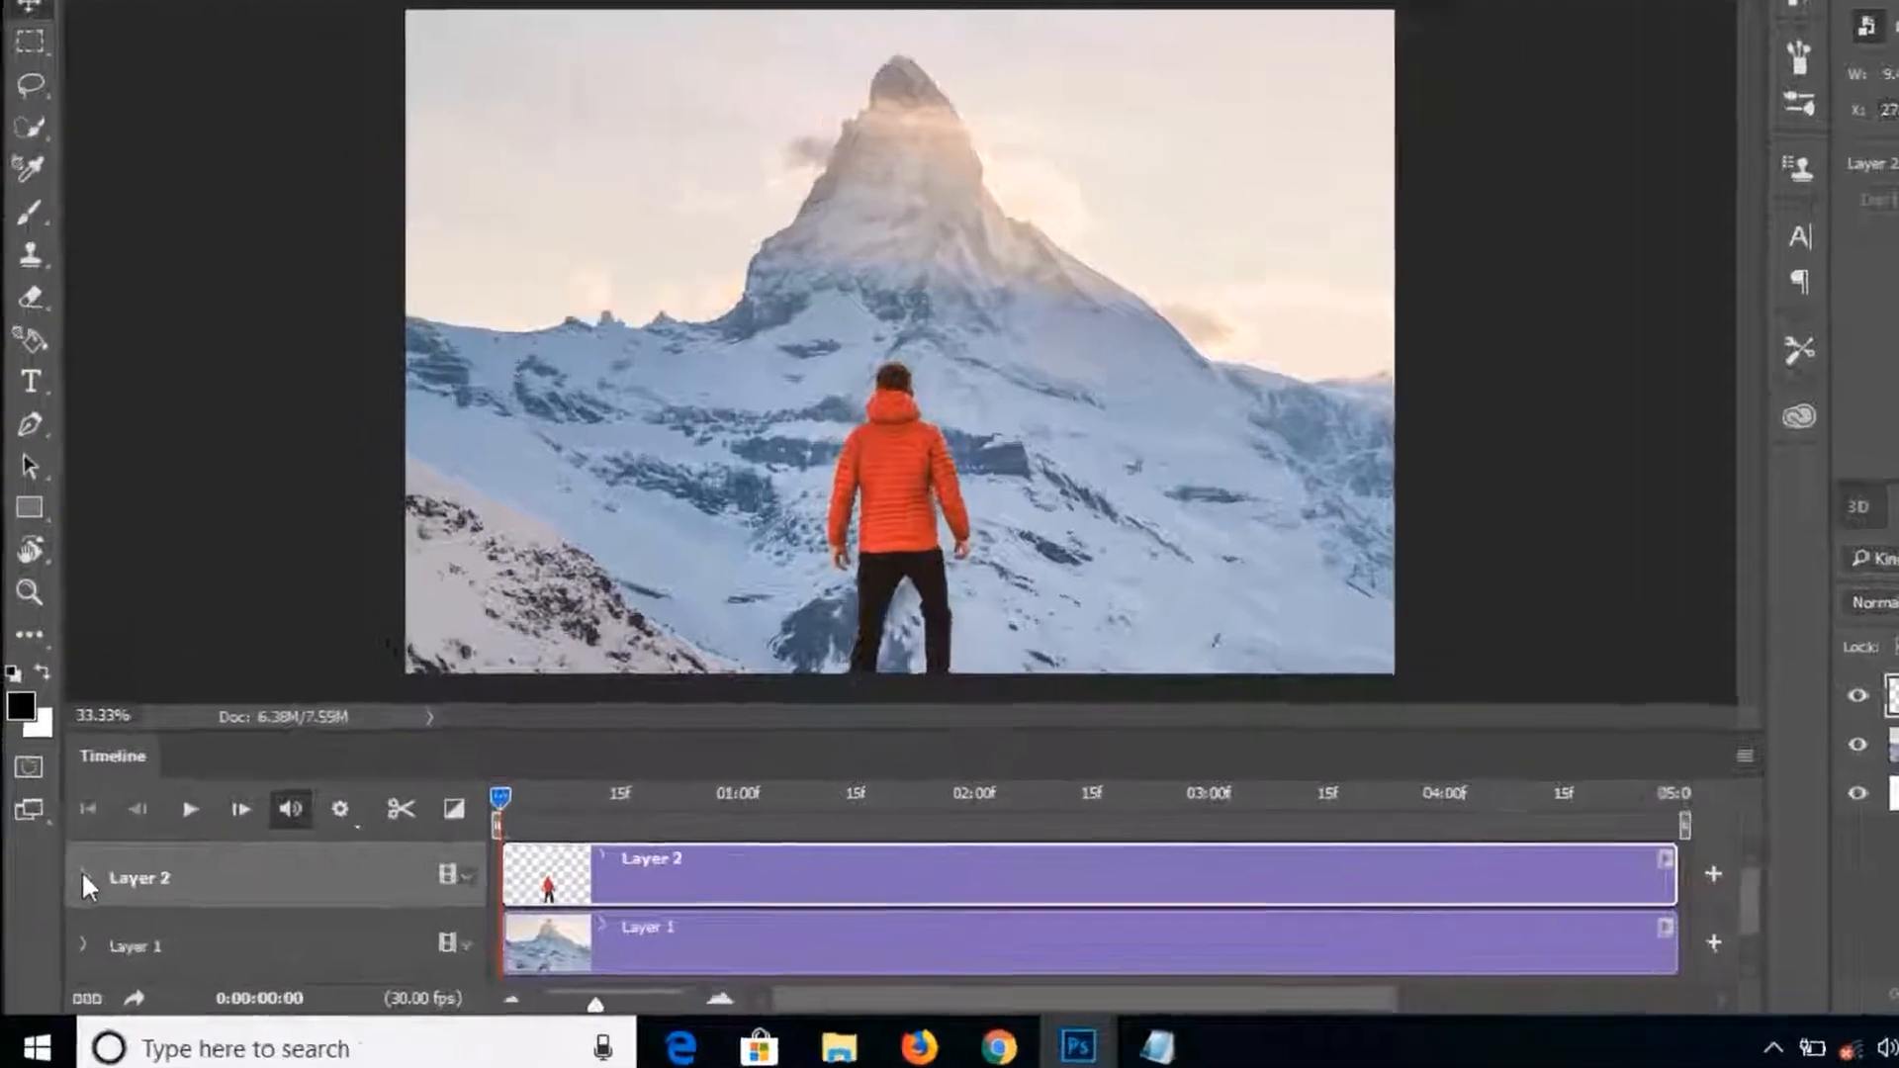
{"action": "left_click", "coordinate": [68, 893]}
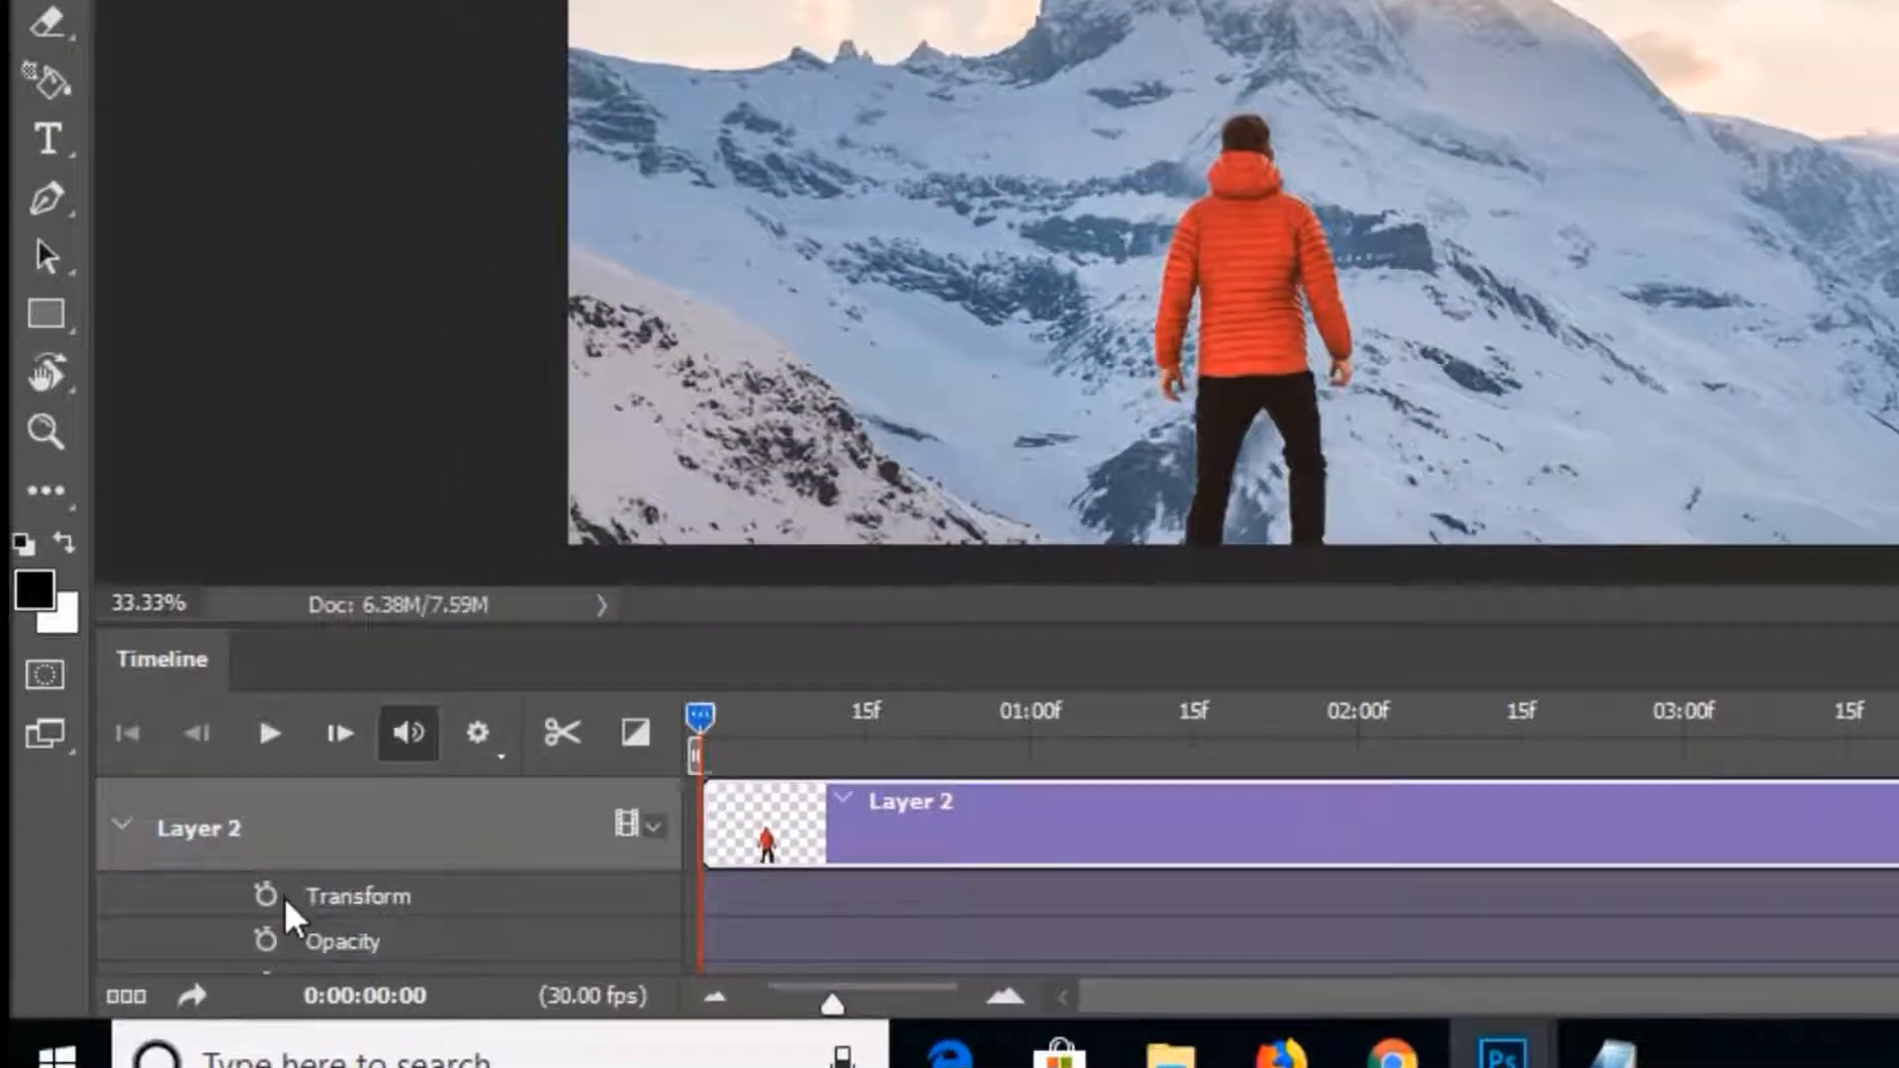
{"action": "left_click", "coordinate": [265, 894]}
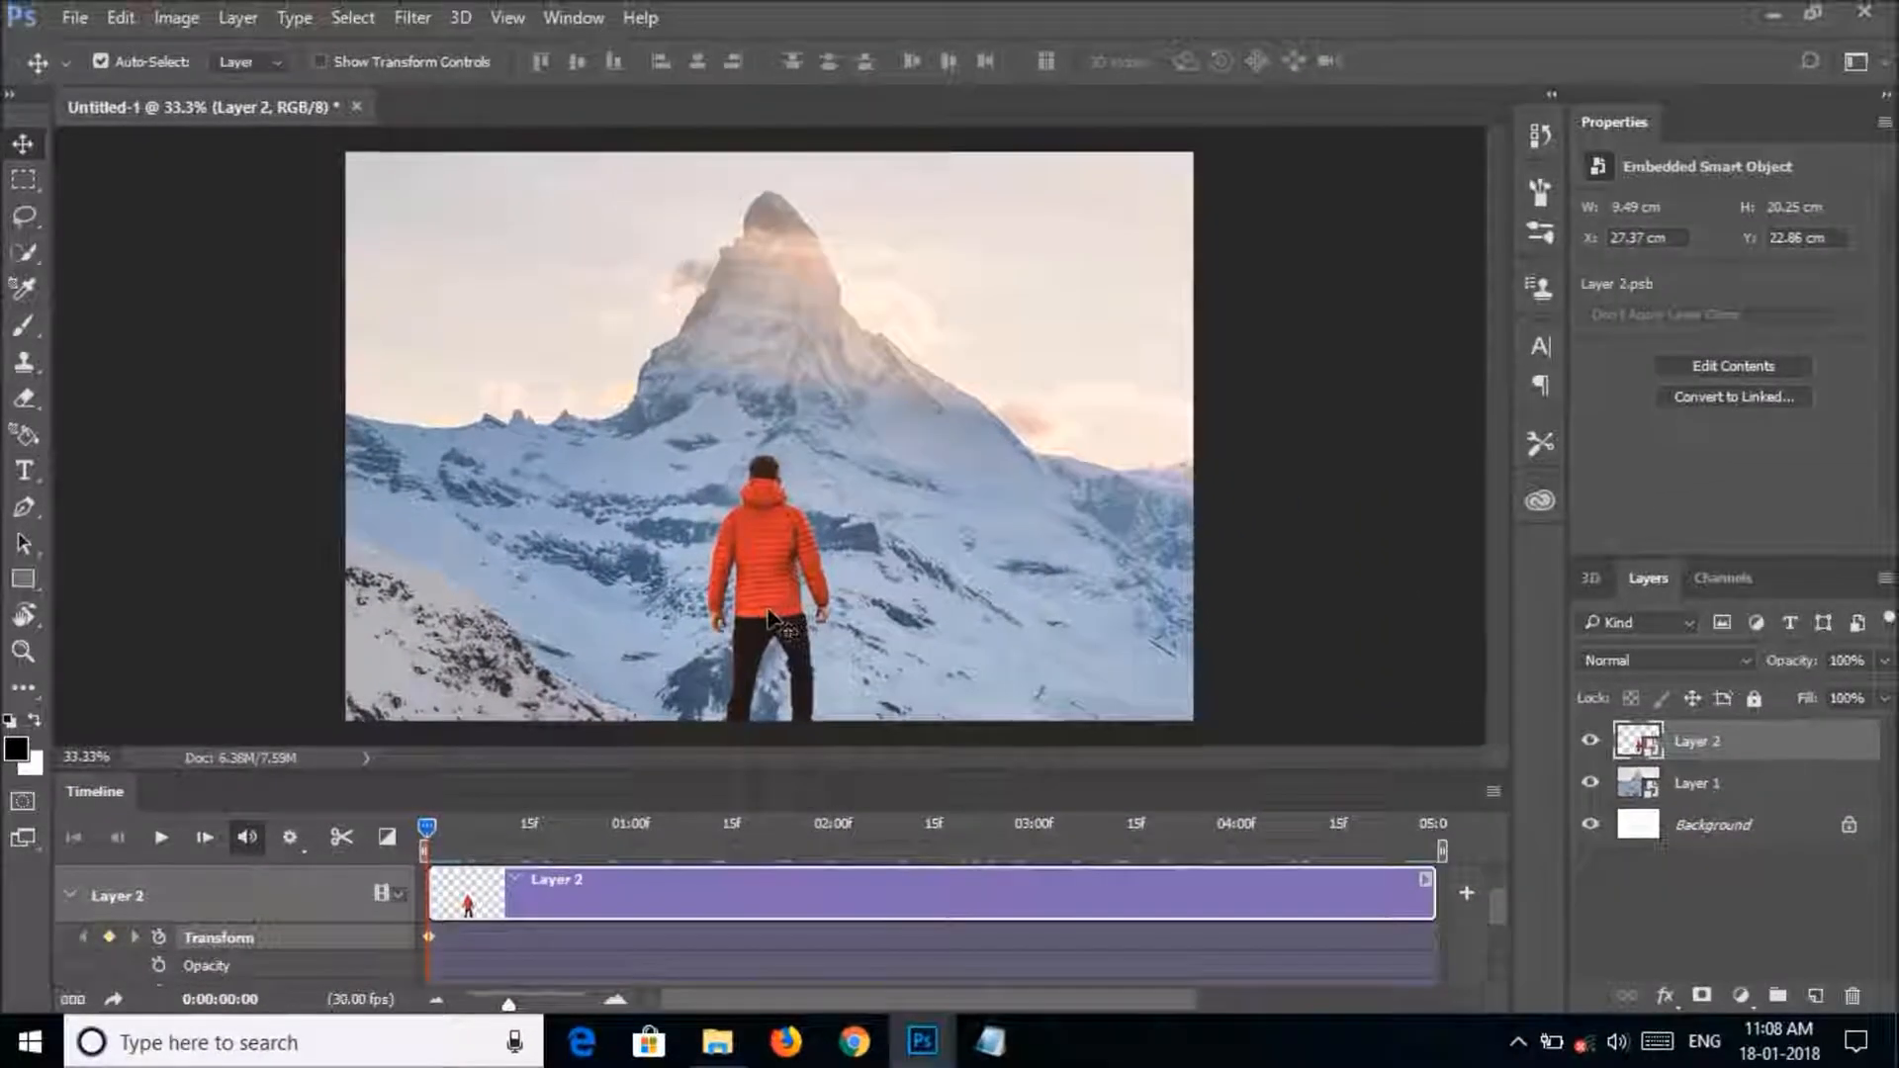
Scale the man on Layer 2 up to about 127% at the first frame, keeping his legs at the image's lower edge.
{"action": "left_click", "coordinate": [1249, 386]}
{"action": "key", "text": "ctrl+t"}
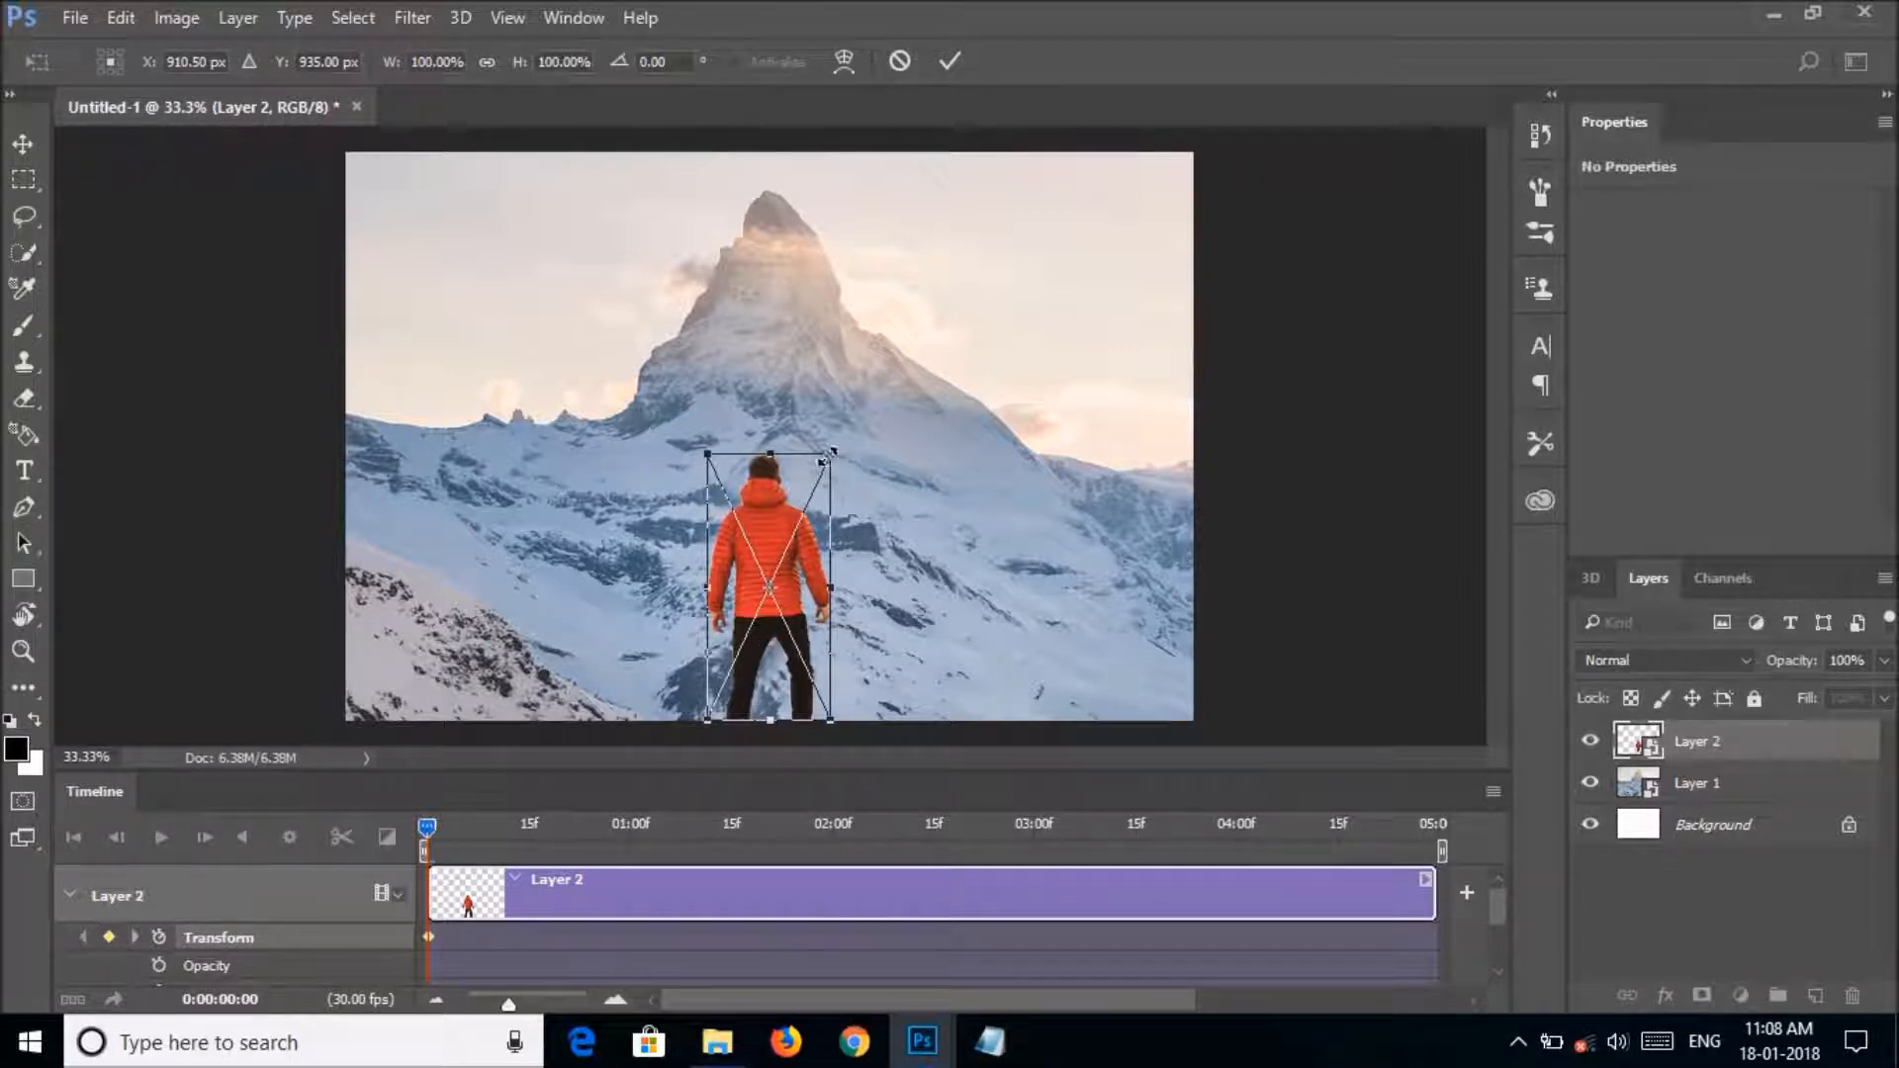
{"action": "left_click_drag", "start_coordinate": [830, 455], "coordinate": [848, 418]}
{"action": "left_click_drag", "start_coordinate": [779, 449], "coordinate": [779, 413]}
{"action": "key", "text": "Return"}
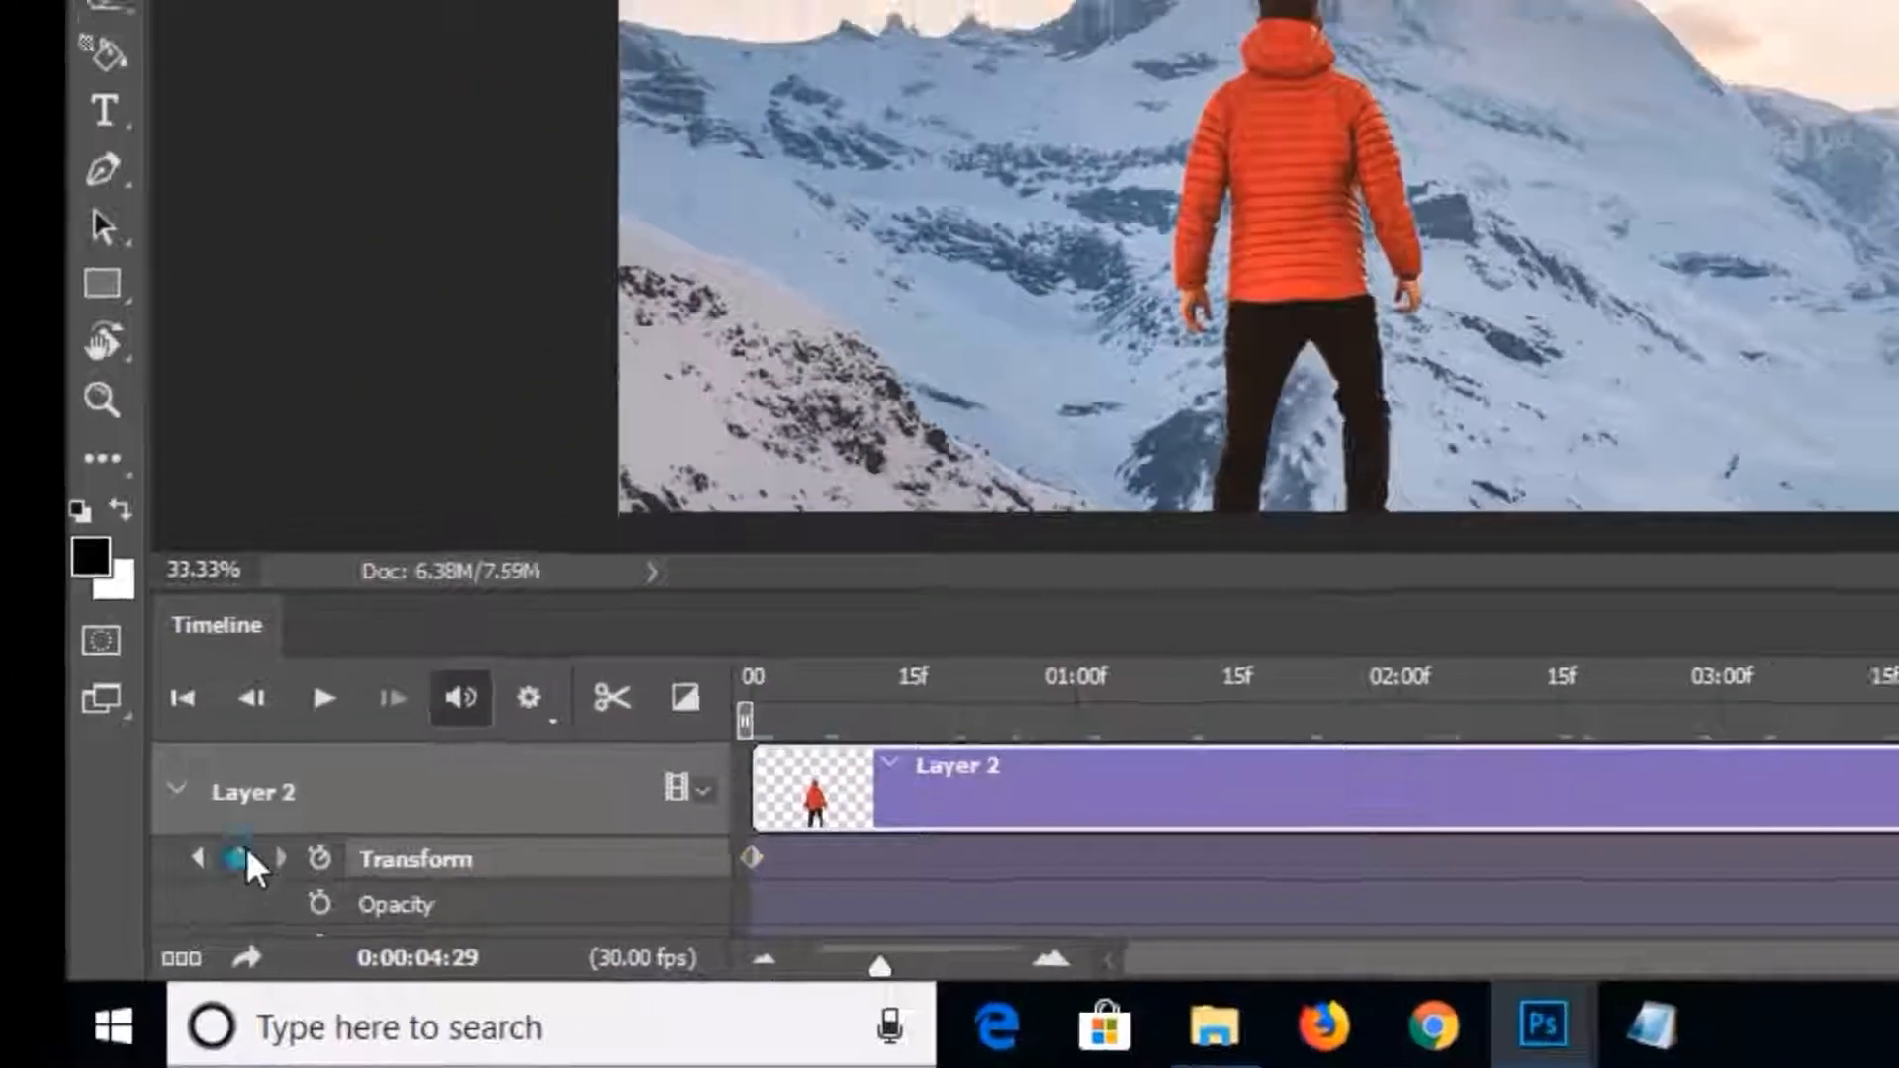
Add a Transform keyframe for Layer 2 at 0:00:04:29, scaling the man to about 104% and aligning him with the image's lower edge.
{"action": "left_click", "coordinate": [240, 859]}
{"action": "key", "text": "ctrl+t"}
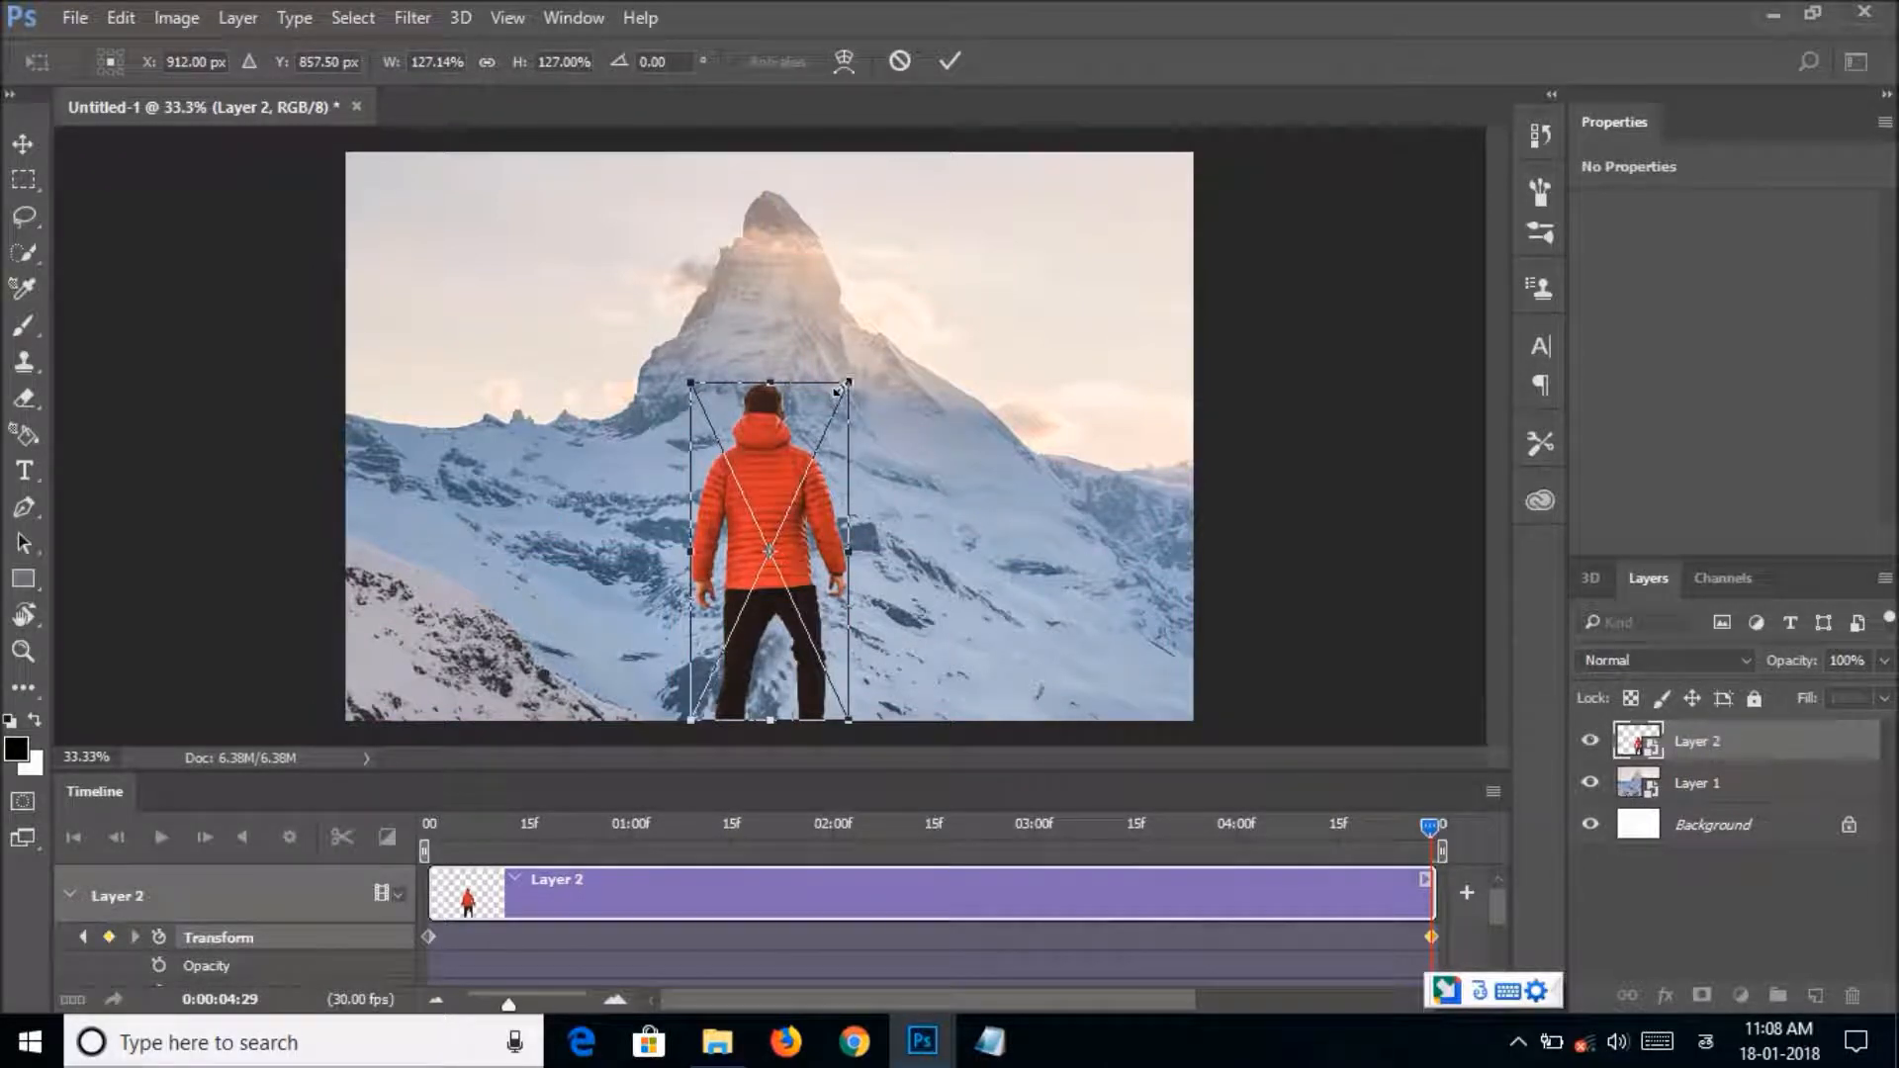
{"action": "mouse_move", "coordinate": [837, 390]}
{"action": "left_mouse_down"}
{"action": "mouse_move", "coordinate": [817, 428]}
{"action": "mouse_move", "coordinate": [837, 409]}
{"action": "left_mouse_up"}
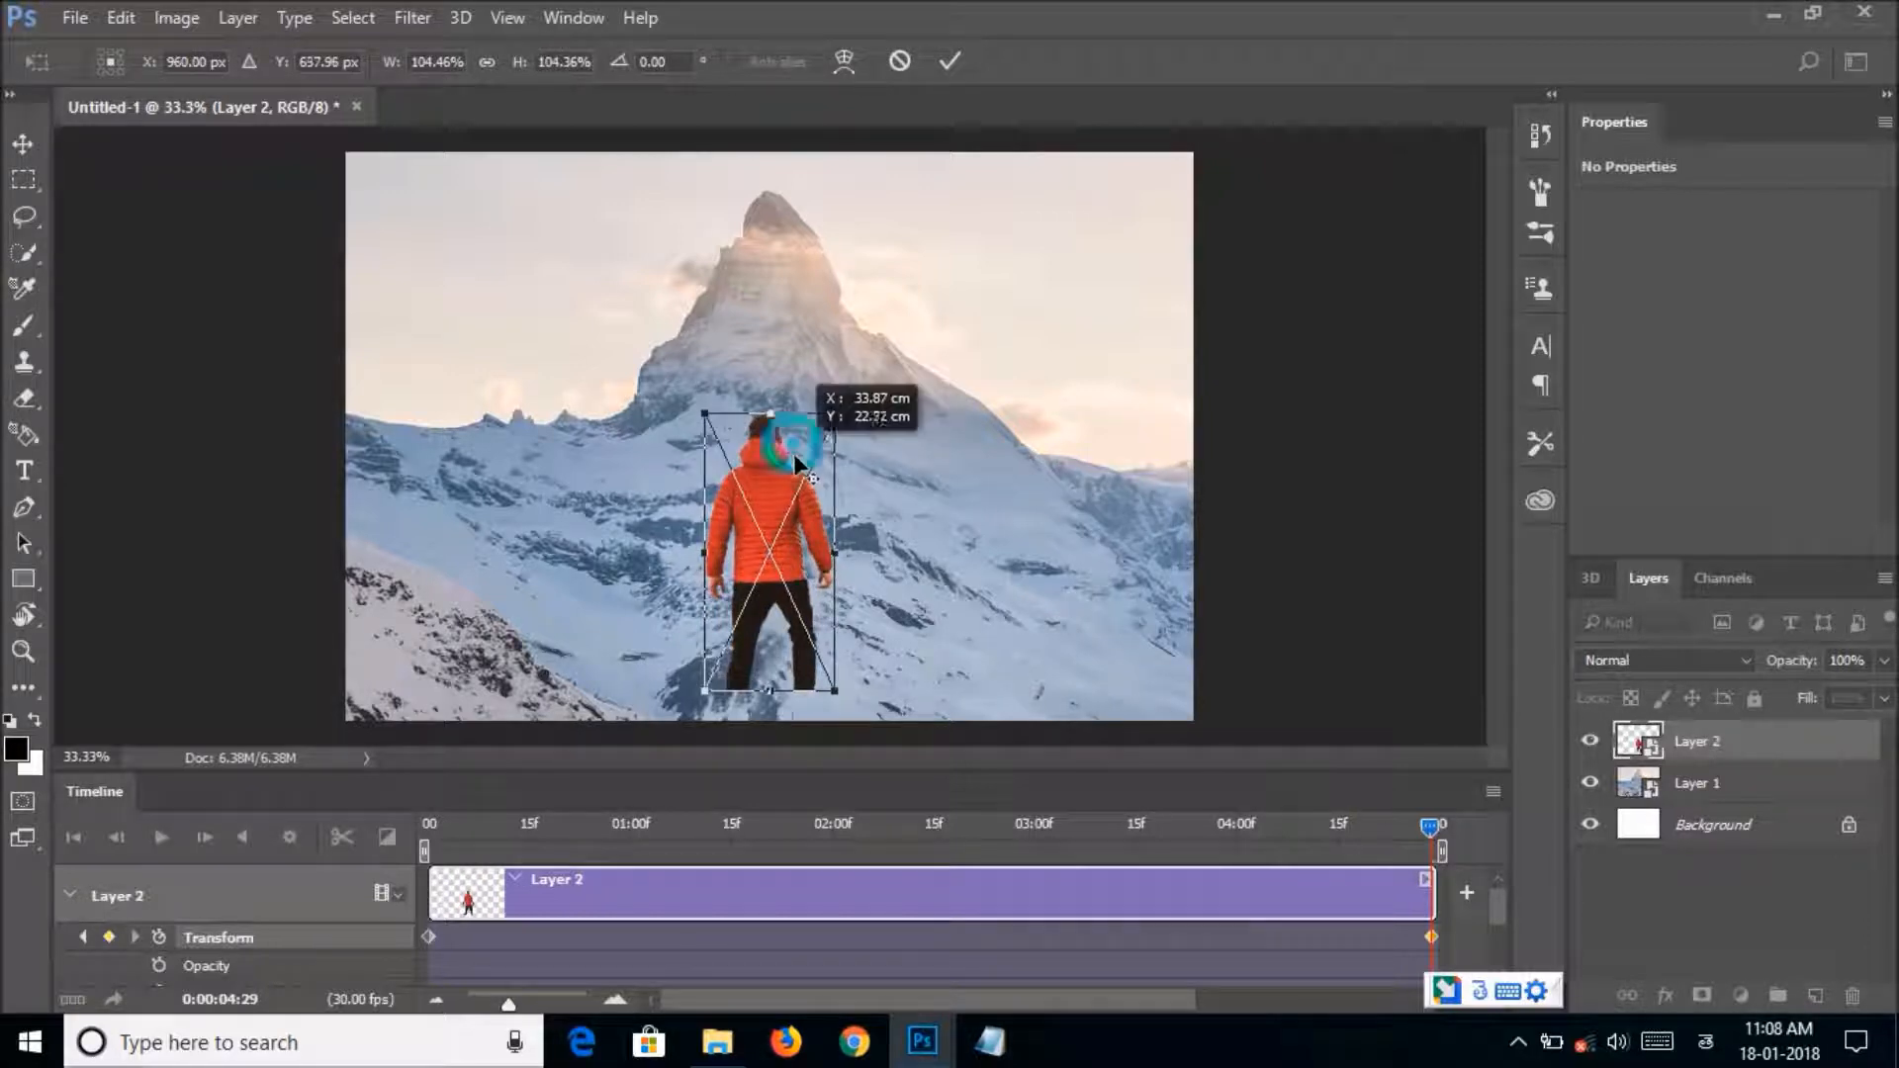
{"action": "left_click_drag", "start_coordinate": [762, 478], "coordinate": [759, 518]}
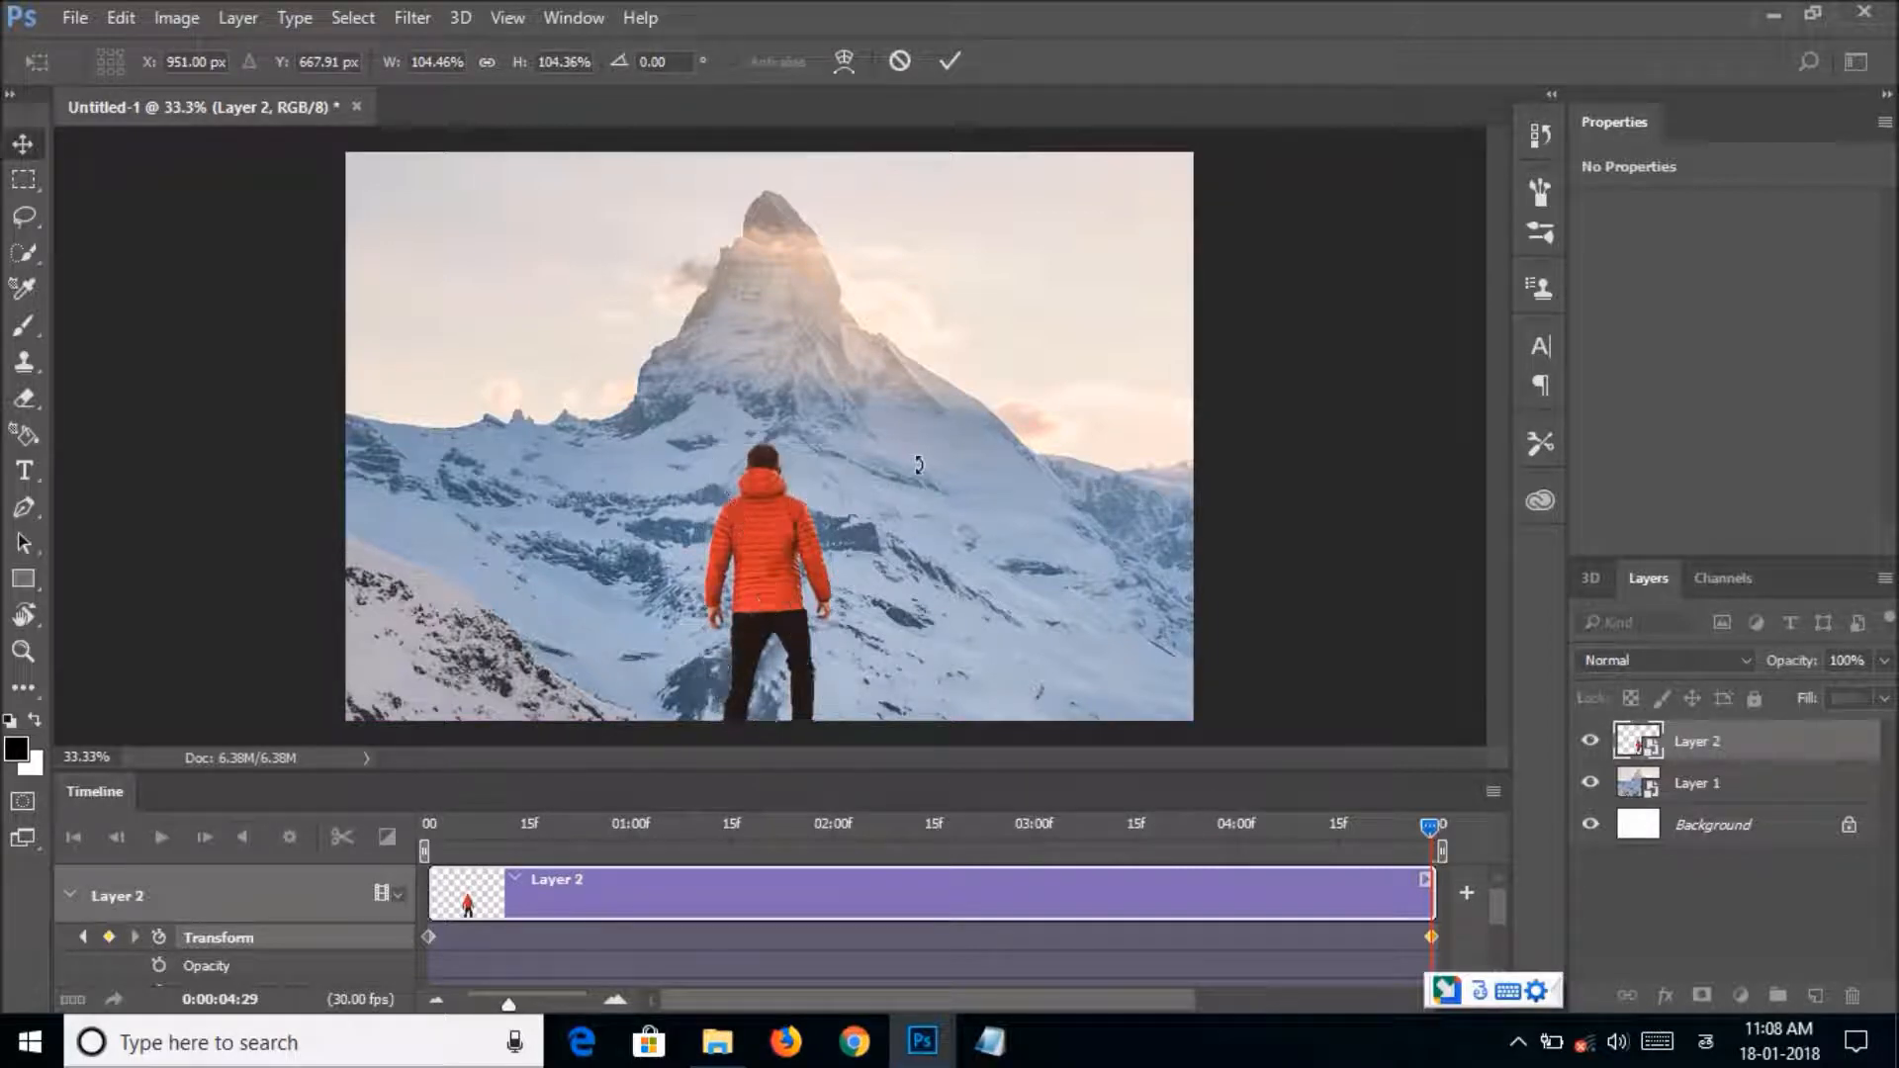
{"action": "key", "text": "Return"}
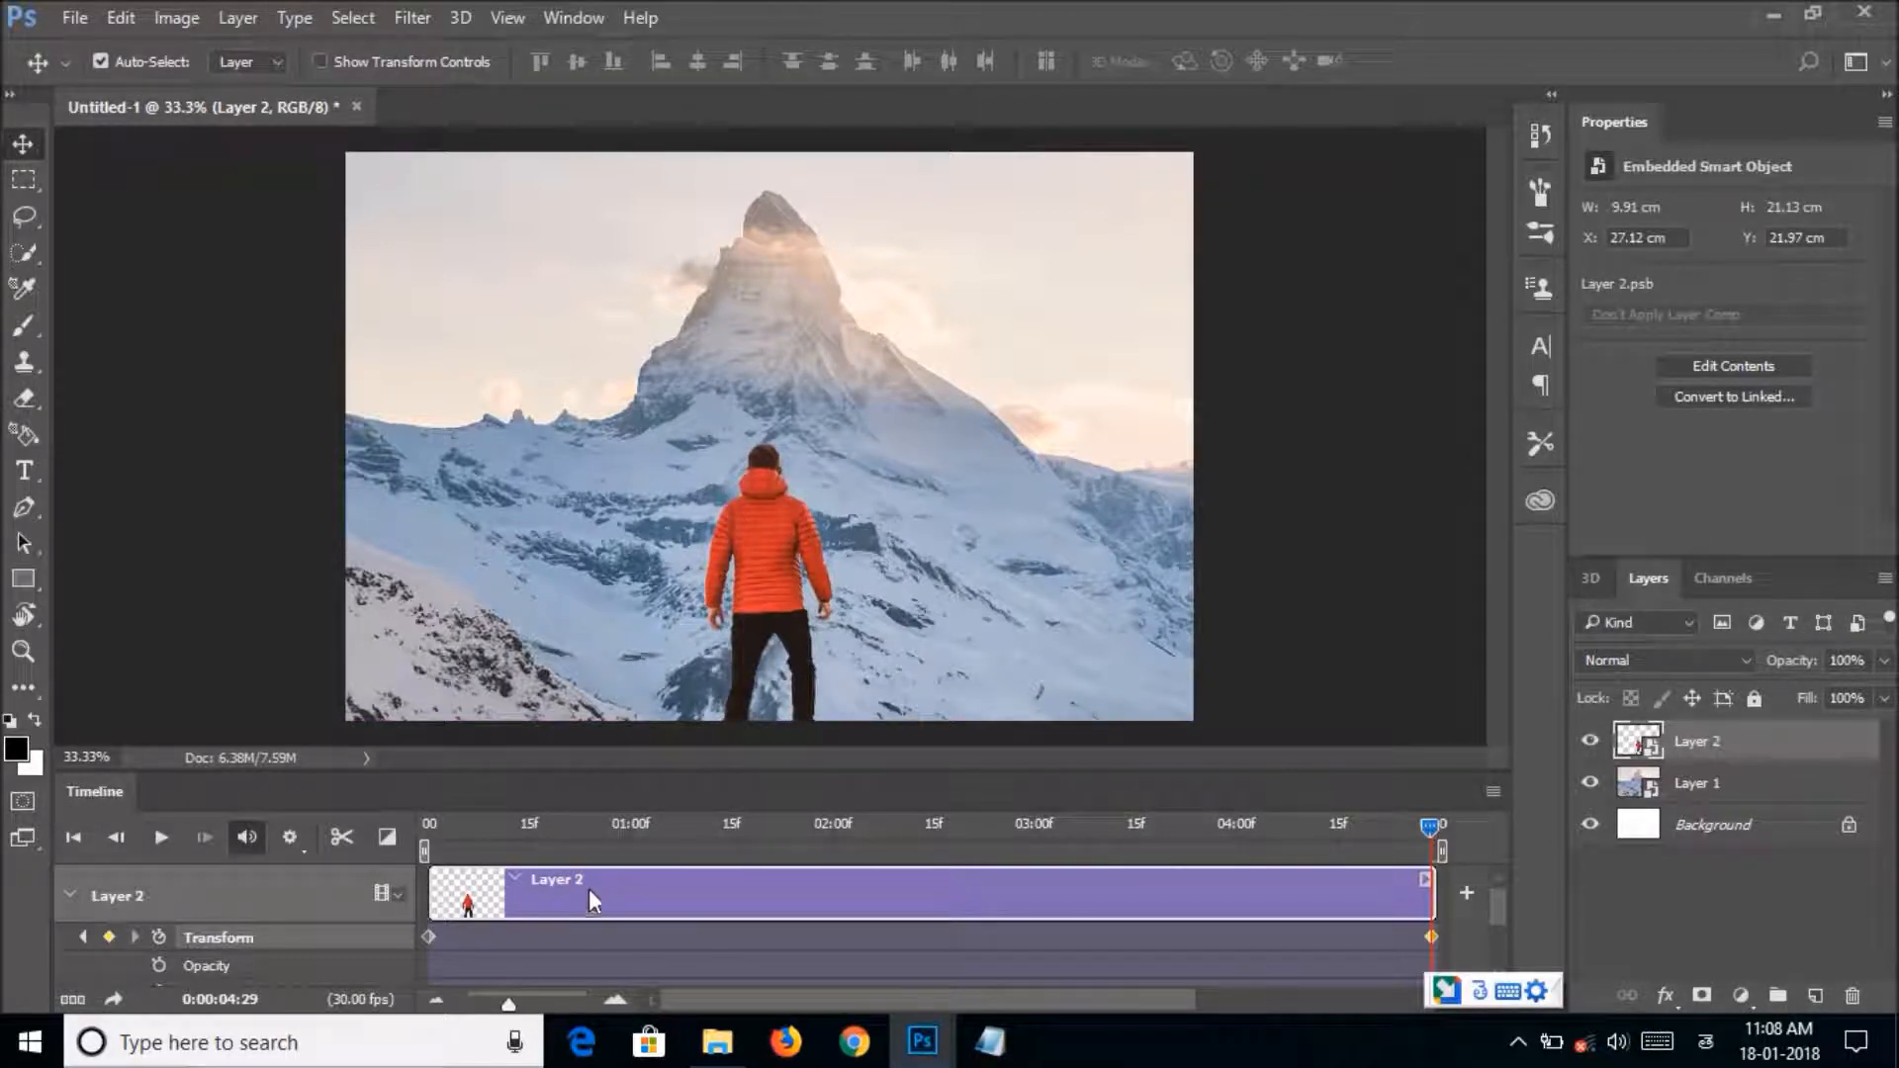
Expand Layer 1's animation properties and enable Transform keyframing at 0:00:00:00.
{"action": "scroll", "coordinate": [633, 880], "scroll_direction": "down", "scroll_amount": 3}
{"action": "left_click", "coordinate": [576, 963]}
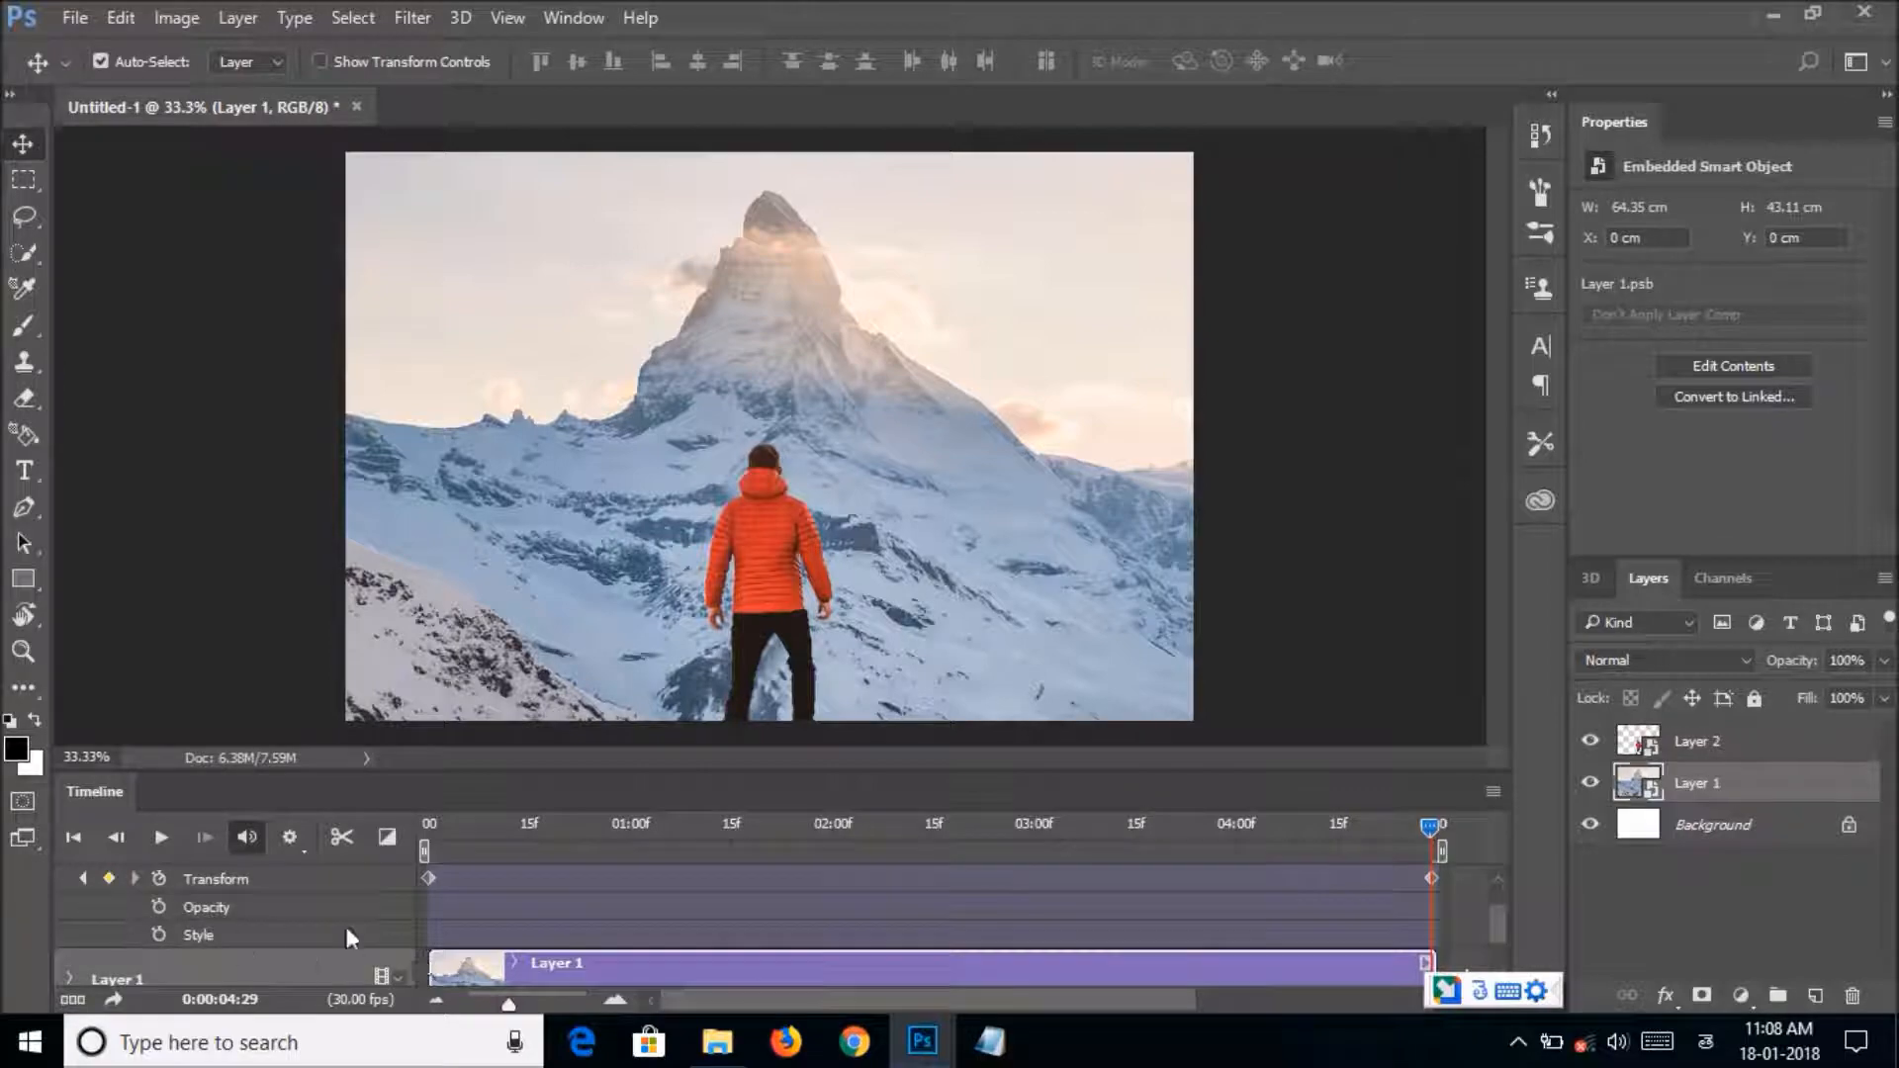
{"action": "left_click_drag", "start_coordinate": [1492, 918], "coordinate": [1496, 938]}
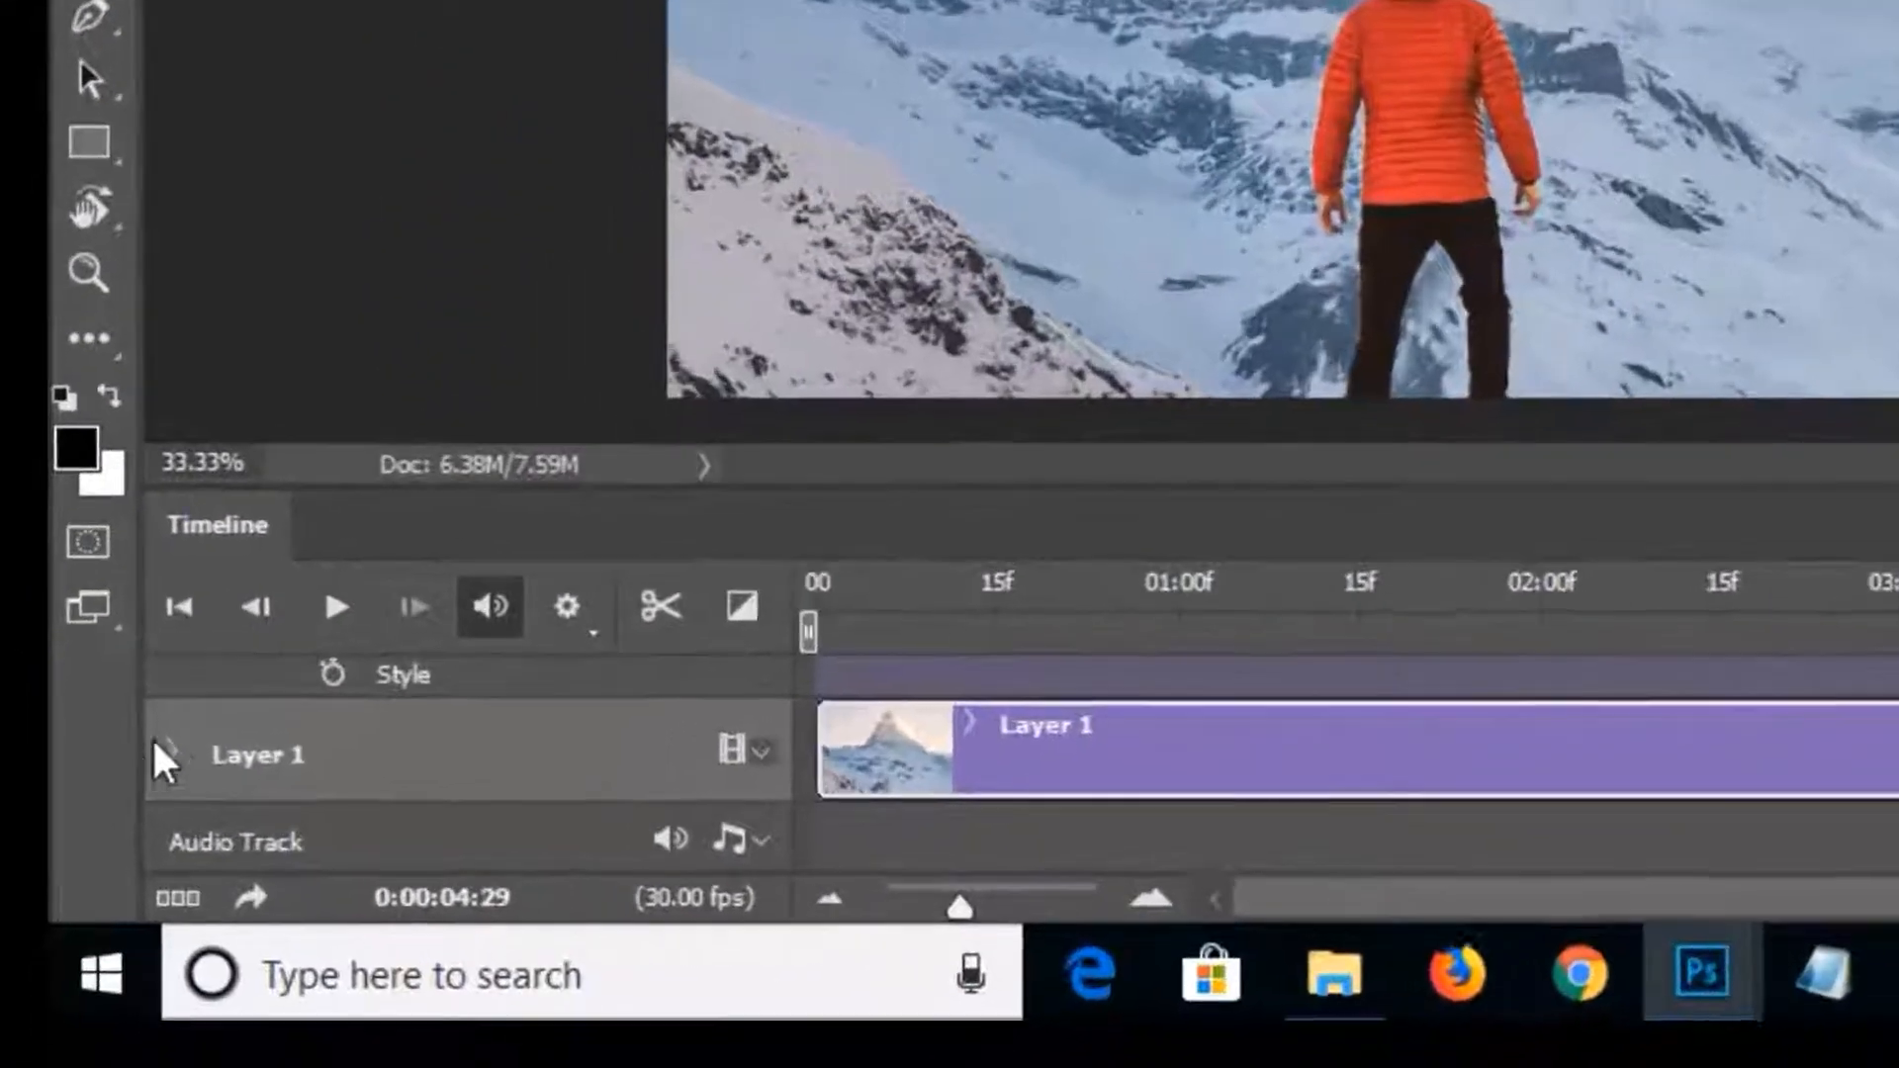
{"action": "left_click", "coordinate": [71, 911]}
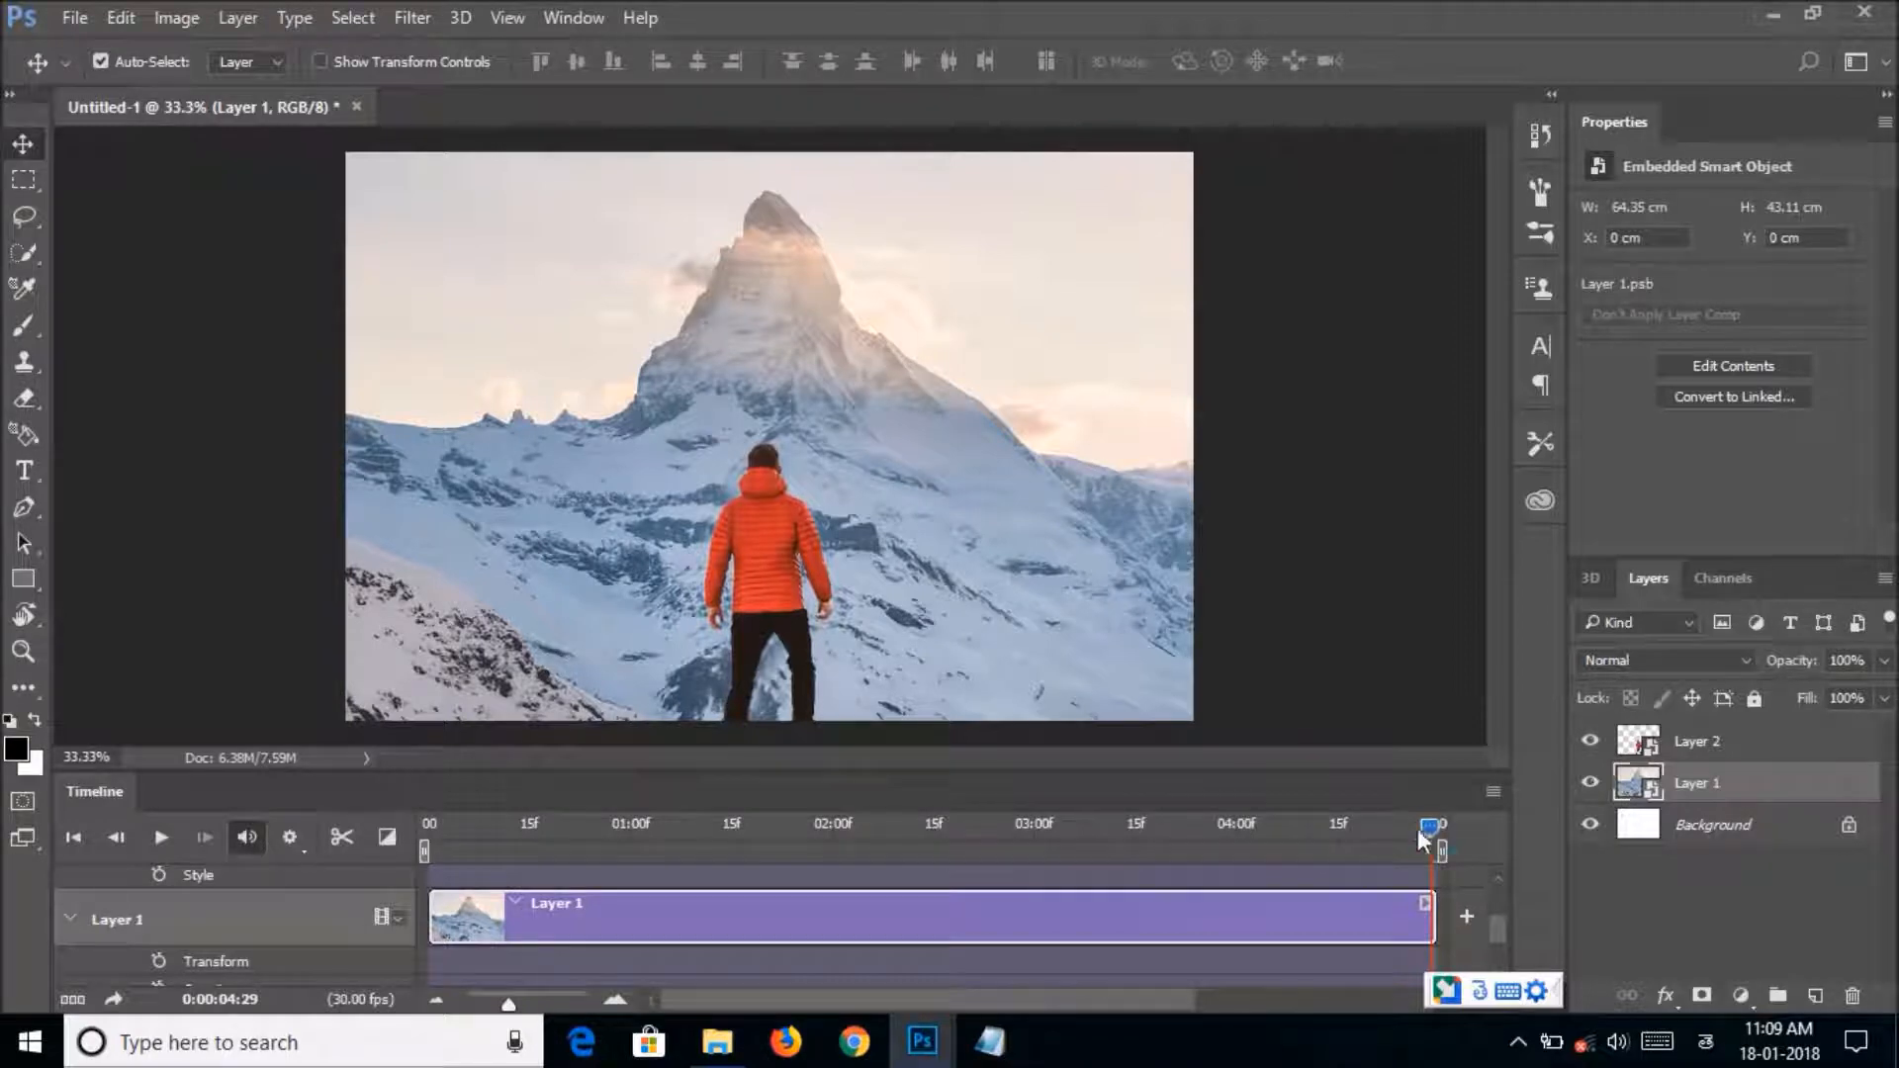
{"action": "left_click_drag", "start_coordinate": [1420, 829], "coordinate": [561, 825]}
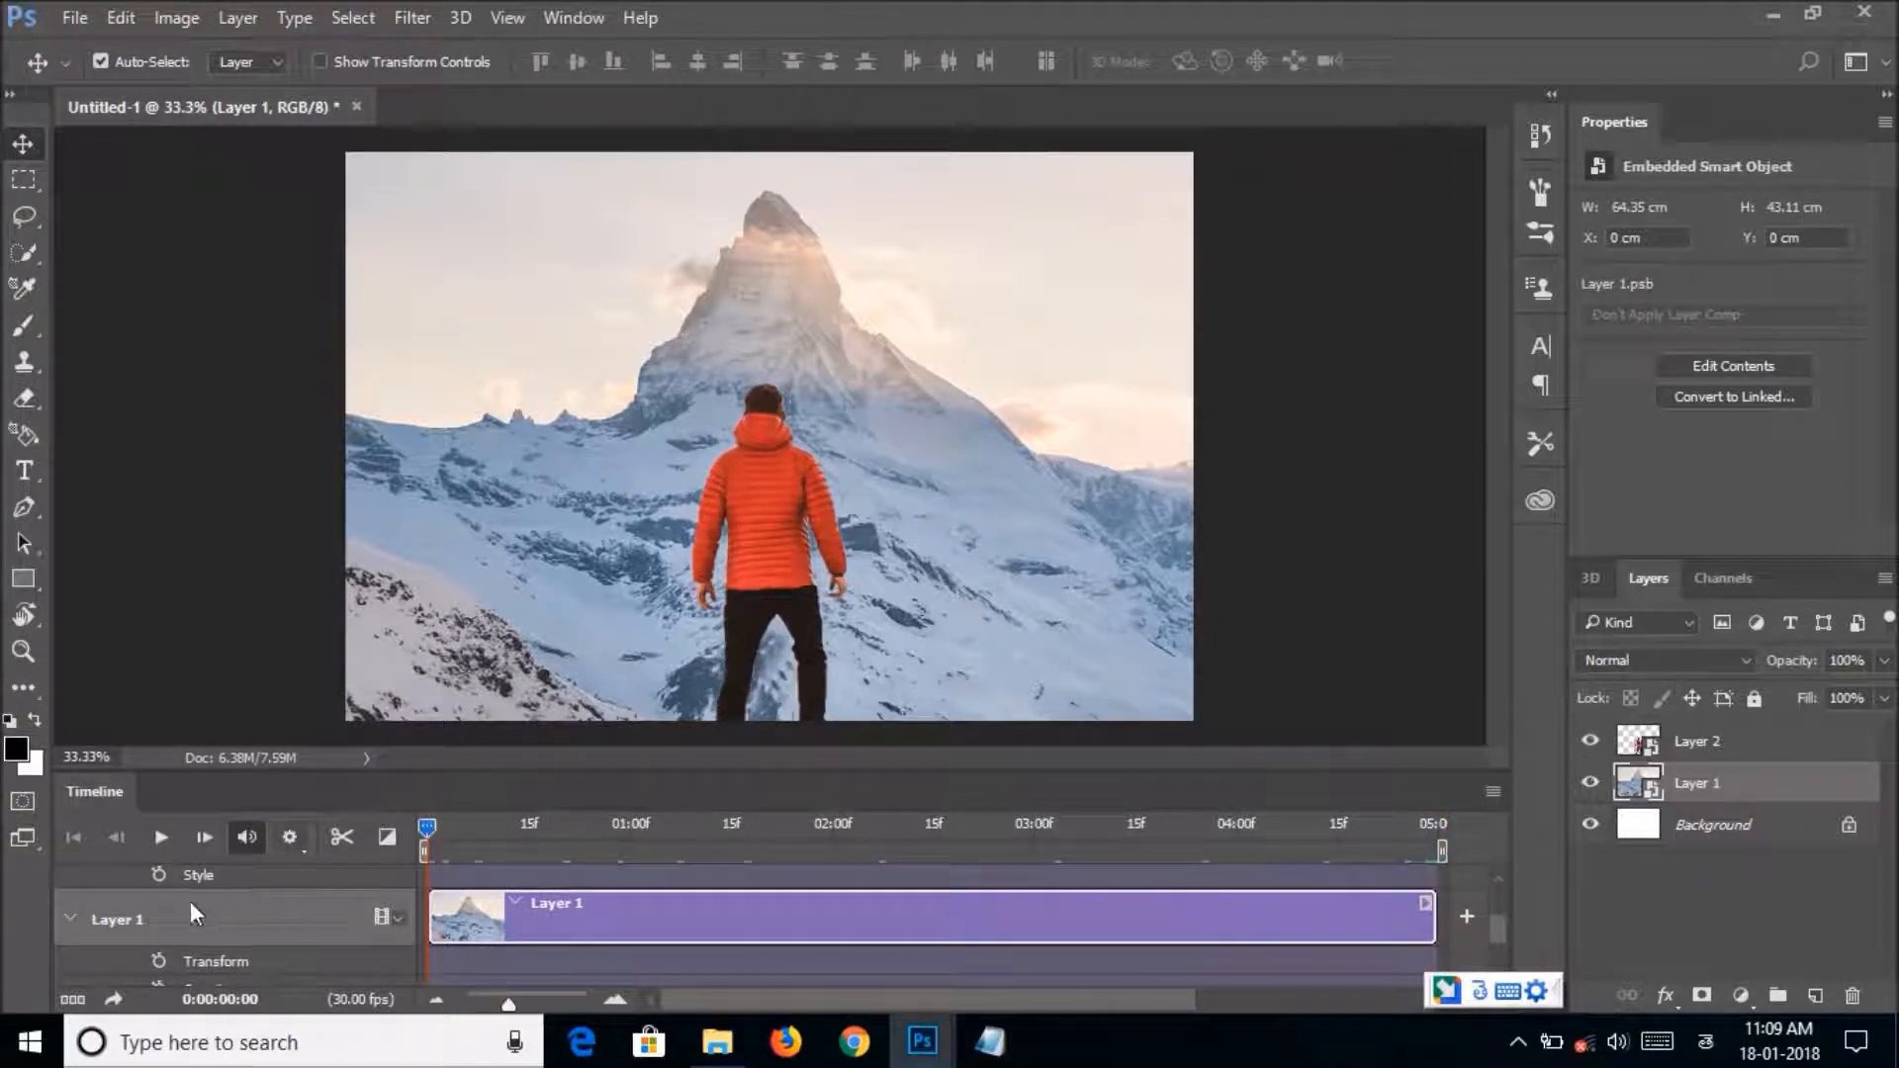
{"action": "left_click", "coordinate": [155, 962]}
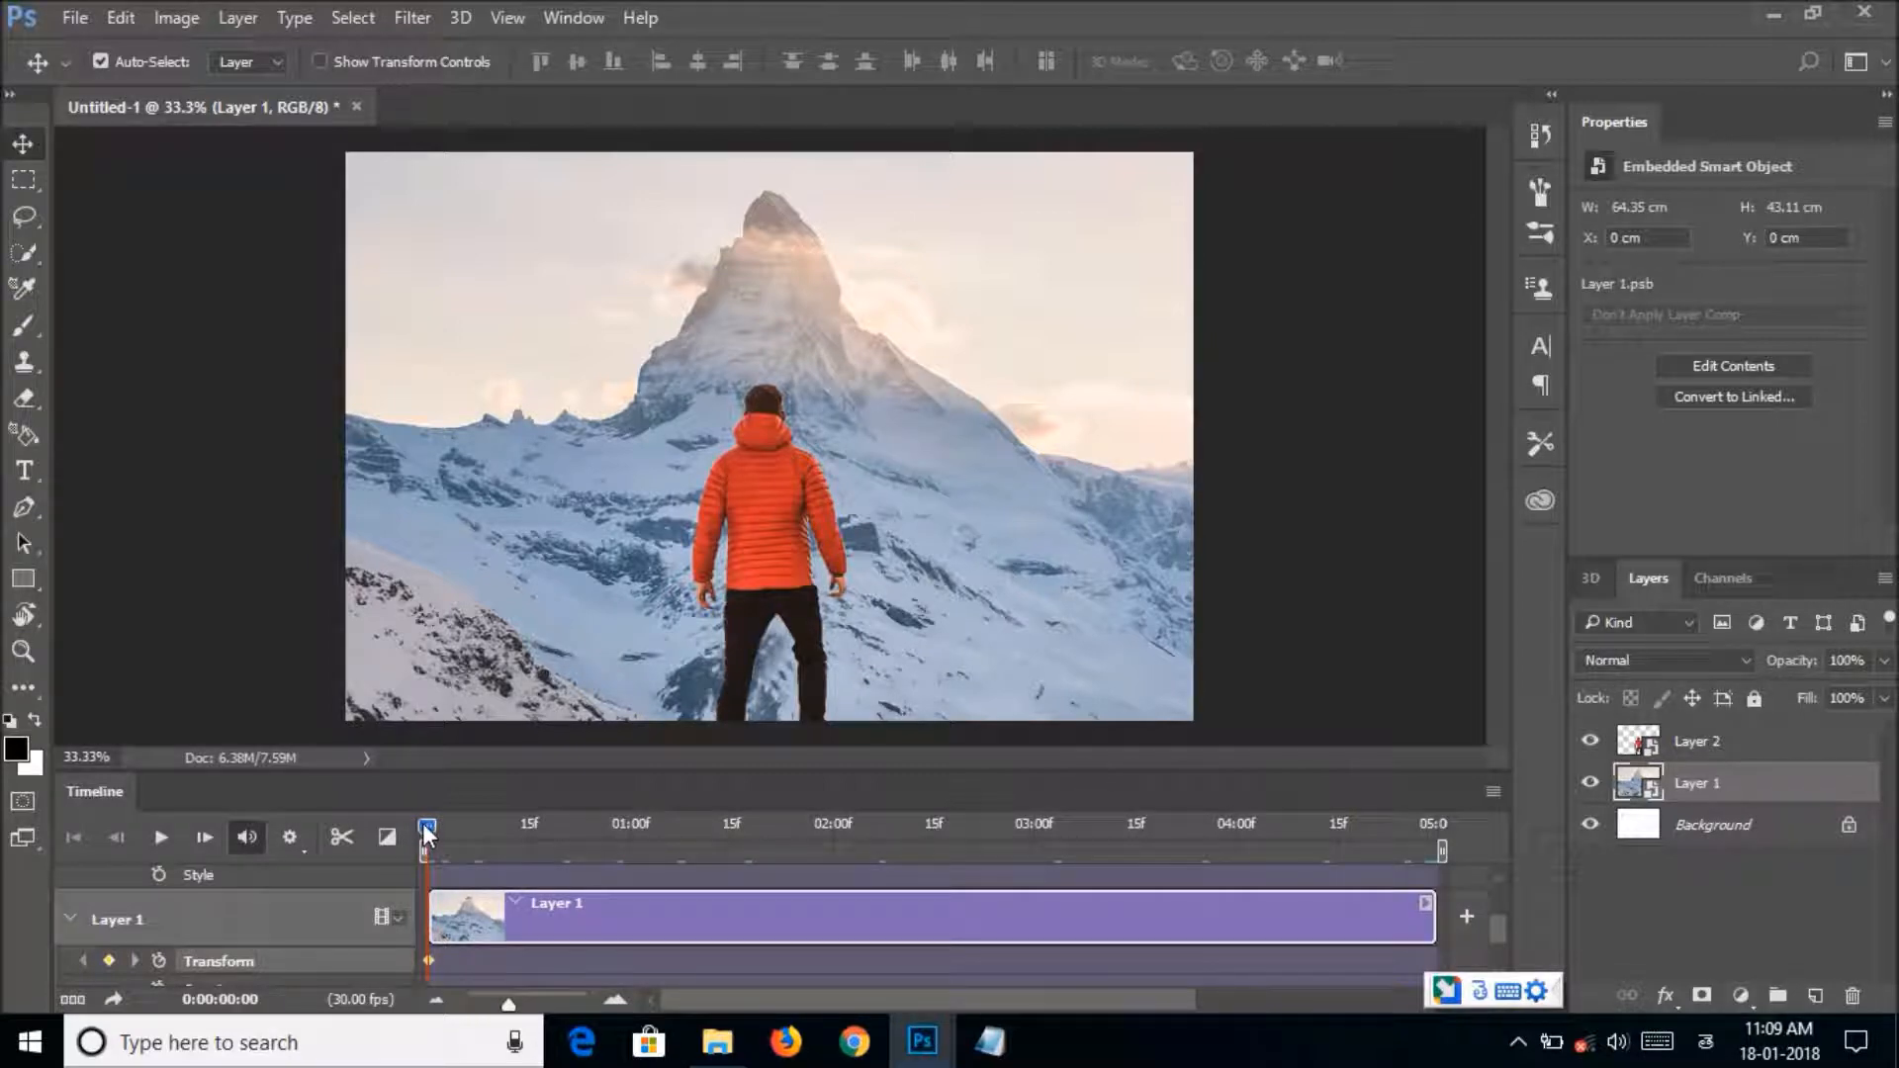
Add a Transform keyframe for Layer 1 at 0:00:04:29, scaling the mountain to about 128% and shifting it upward behind the man.
{"action": "left_click_drag", "start_coordinate": [426, 837], "coordinate": [1353, 856]}
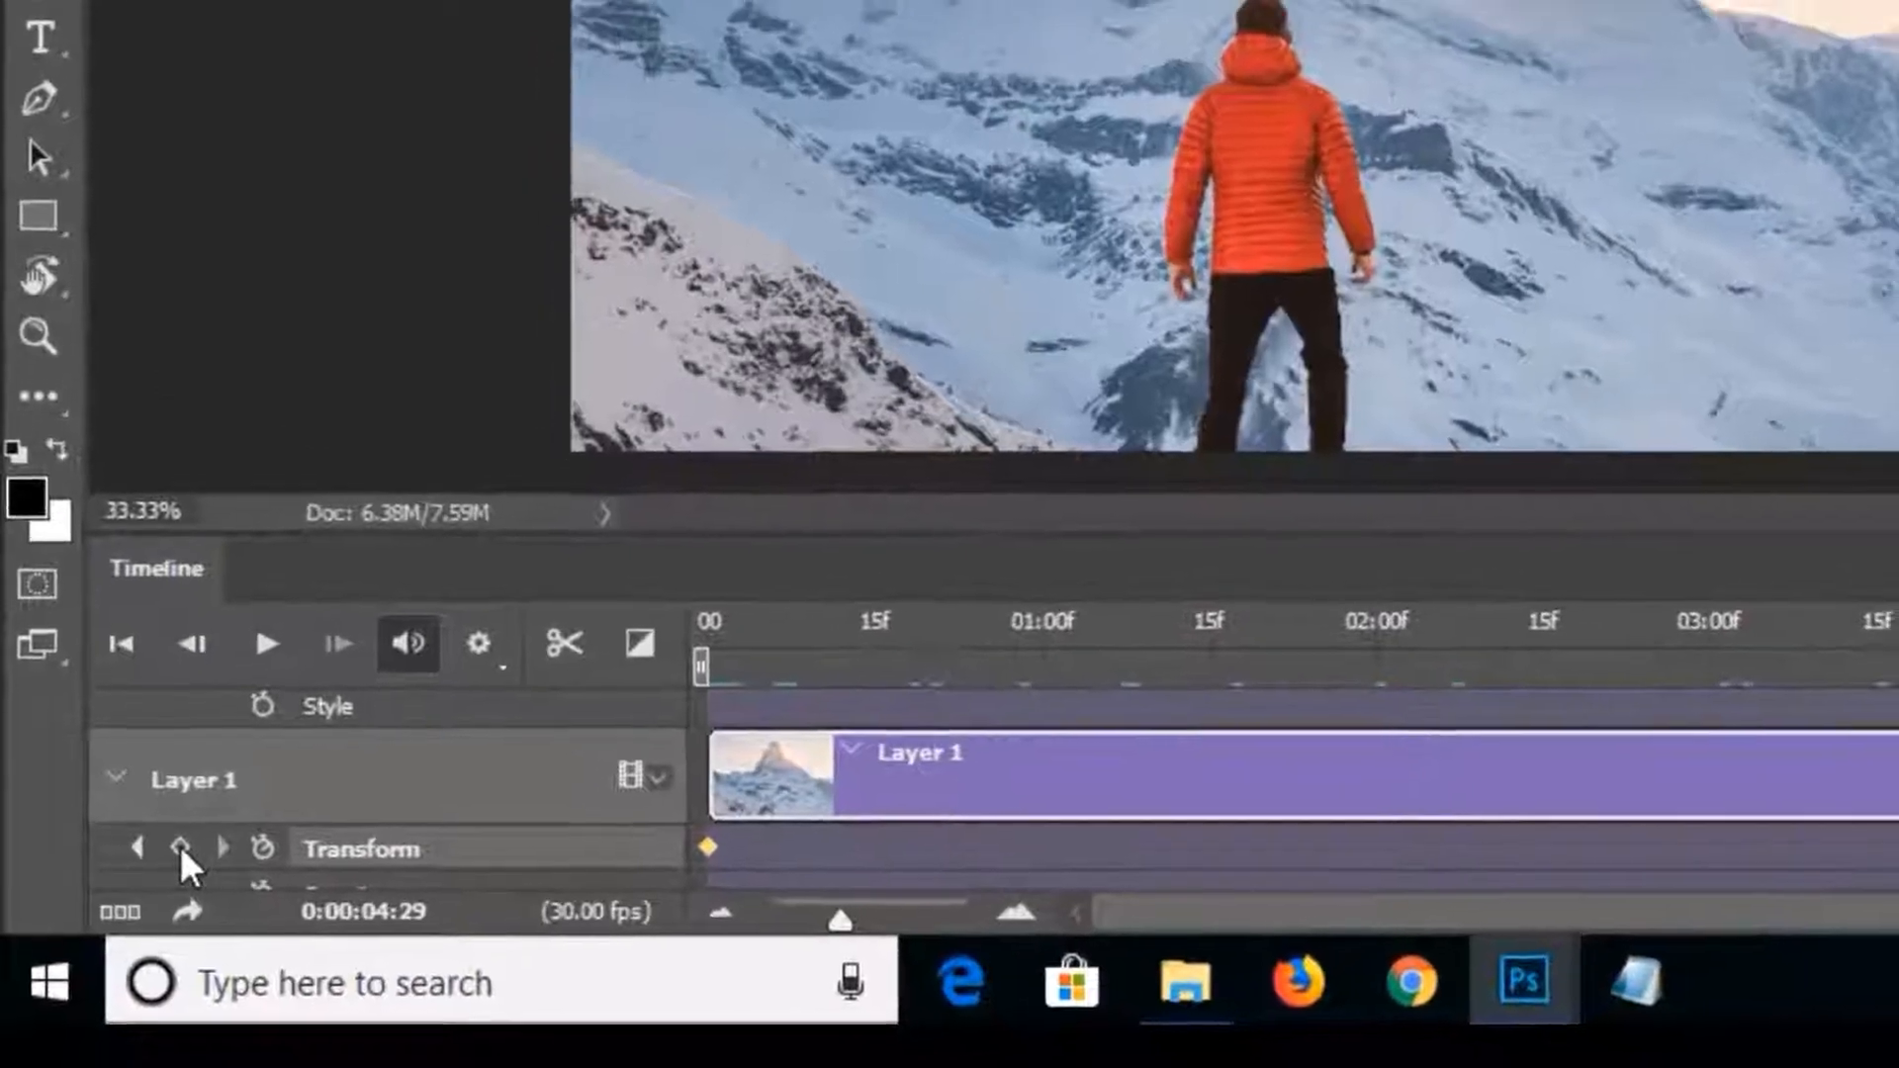
{"action": "left_click", "coordinate": [109, 960]}
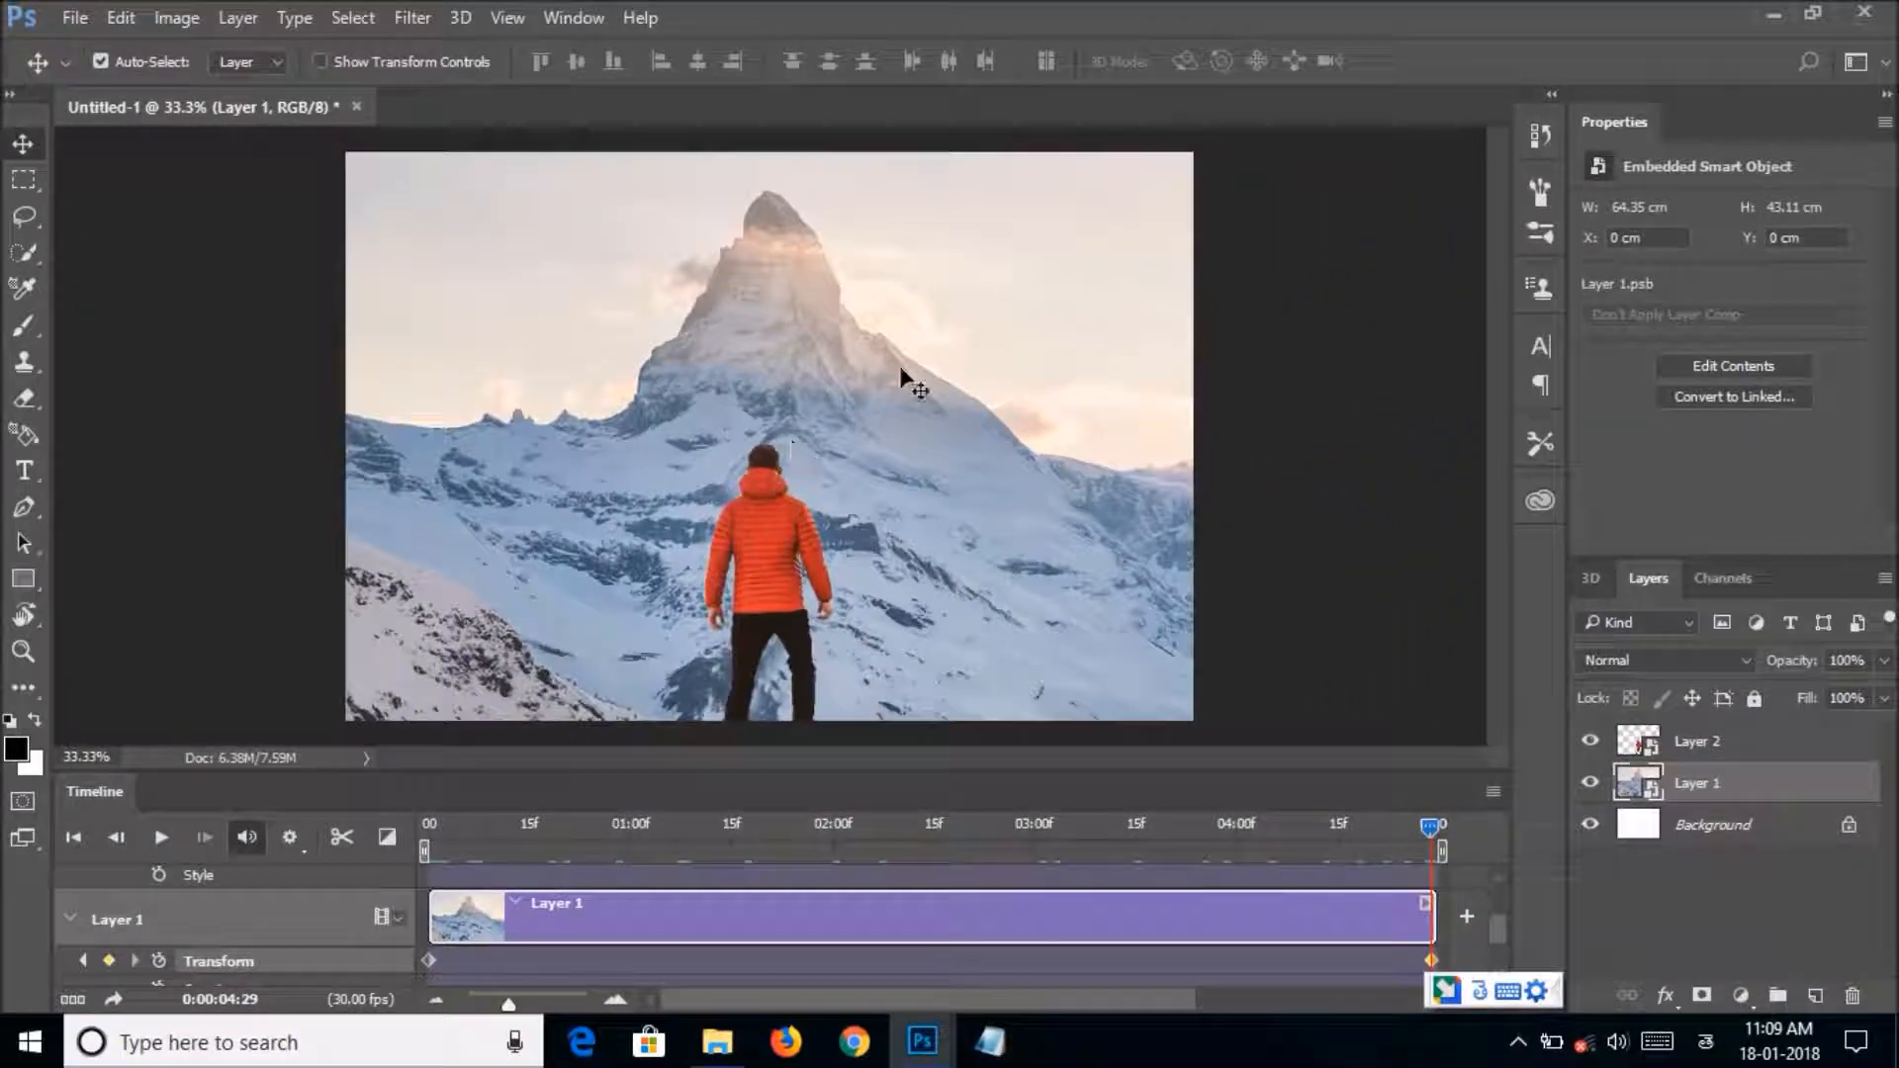
{"action": "key", "text": "ctrl+t"}
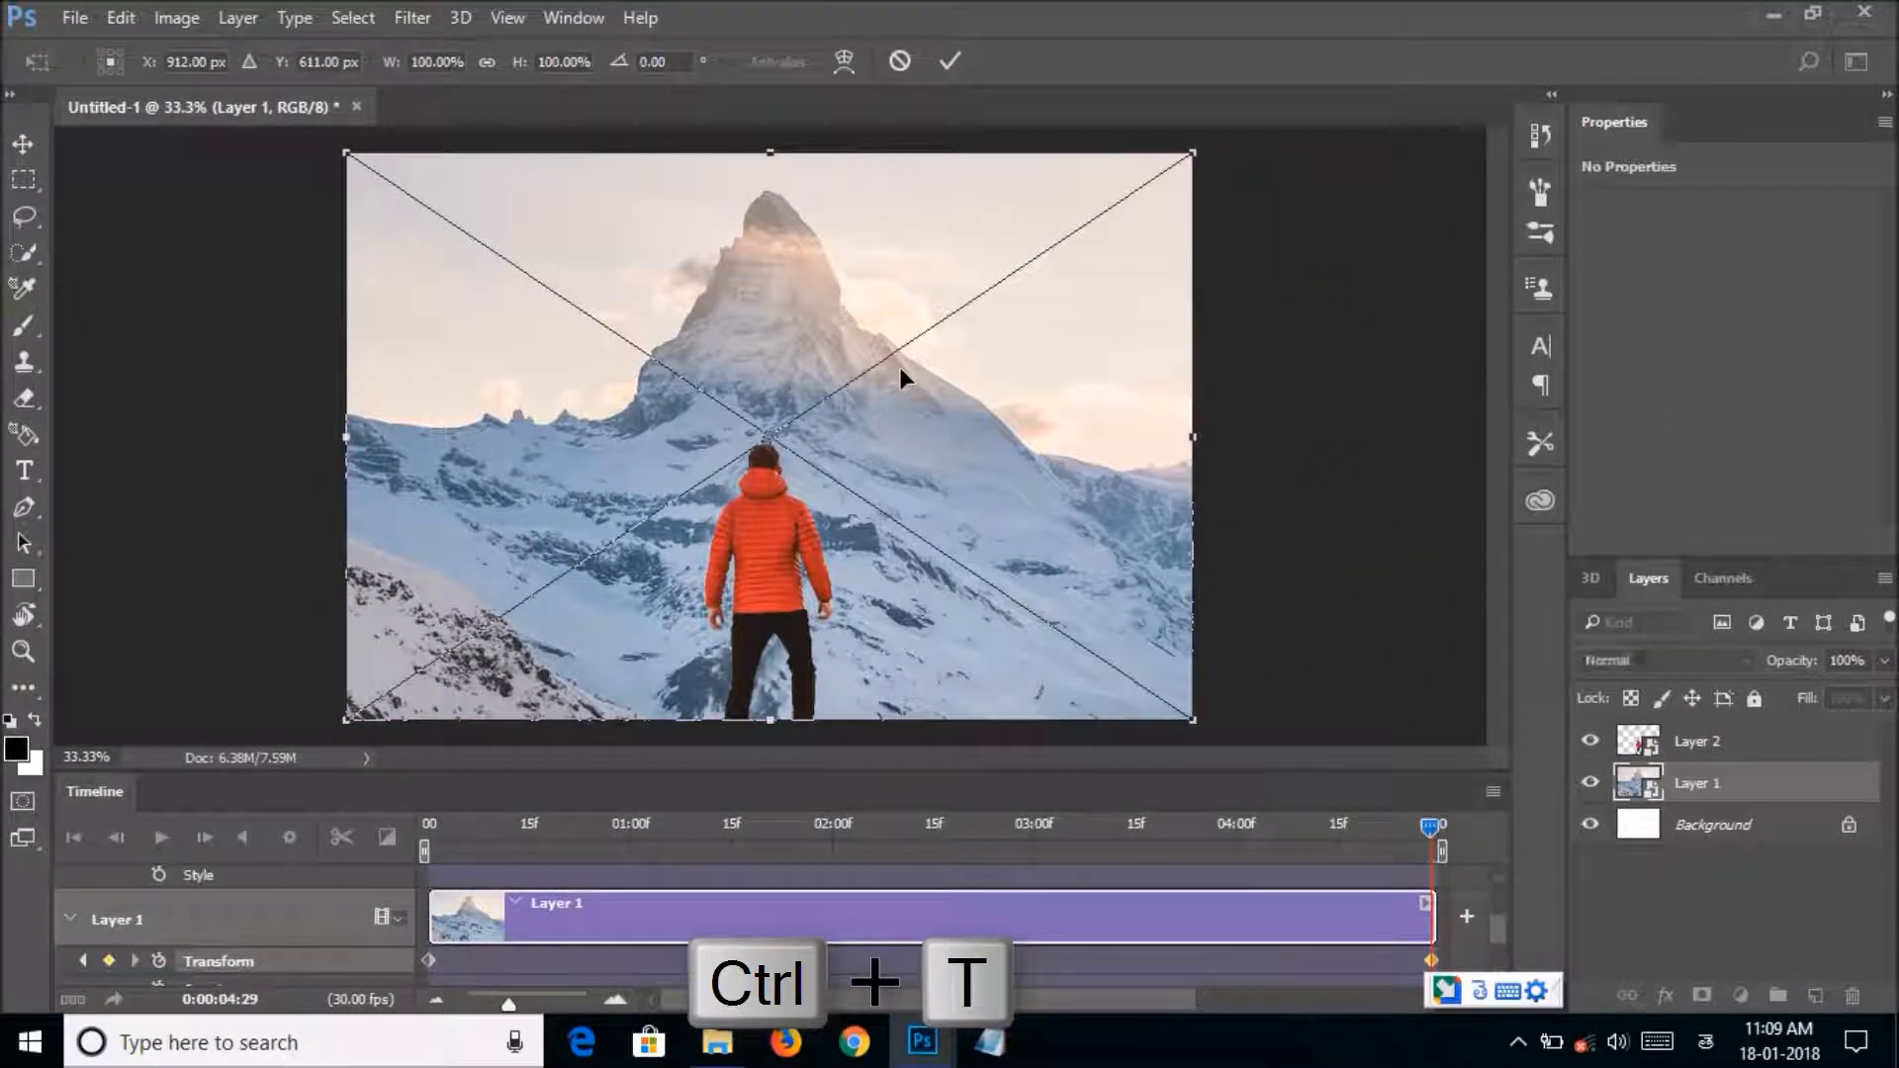
{"action": "left_click_drag", "start_coordinate": [1193, 152], "coordinate": [1278, 19]}
{"action": "left_click_drag", "start_coordinate": [776, 325], "coordinate": [752, 265]}
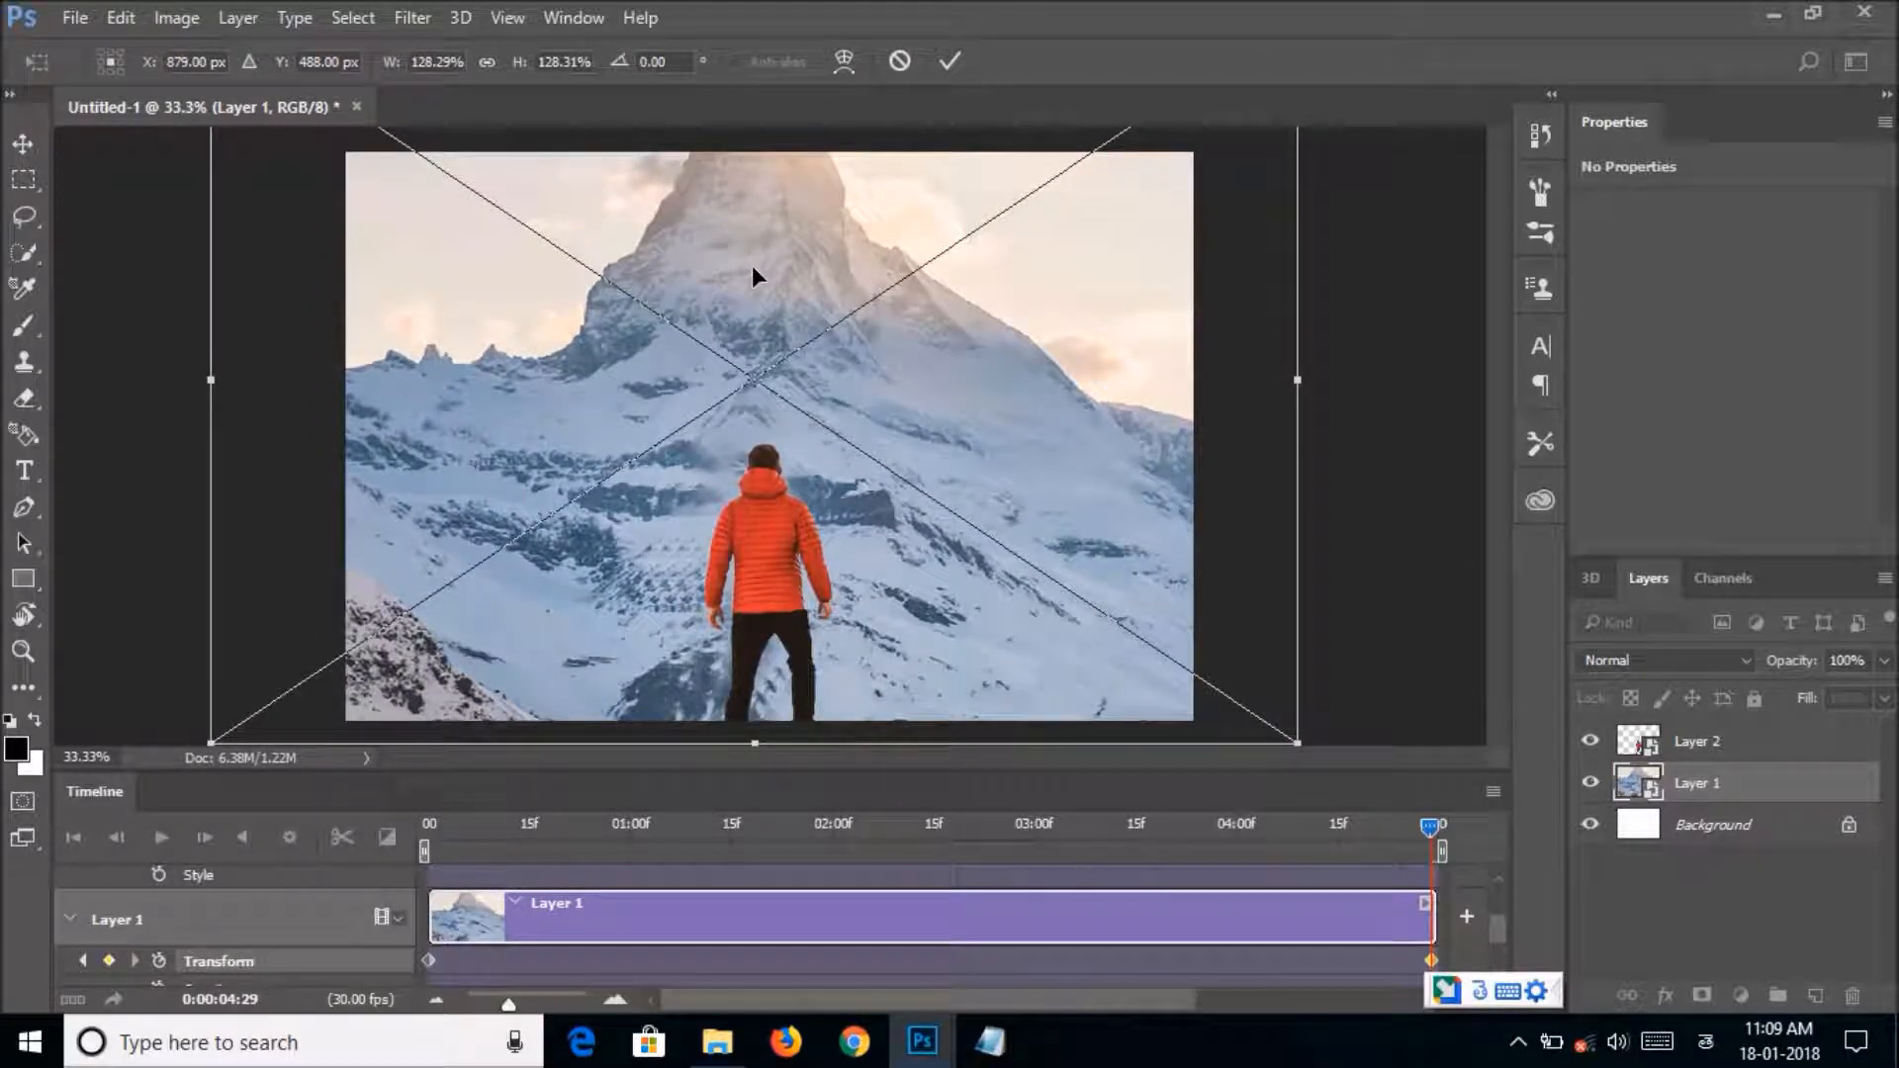
{"action": "key", "text": "Return"}
Place the playhead at 0:00:03:14 and trim the end of Layer 1's clip to 03:22.
{"action": "left_click", "coordinate": [1127, 826]}
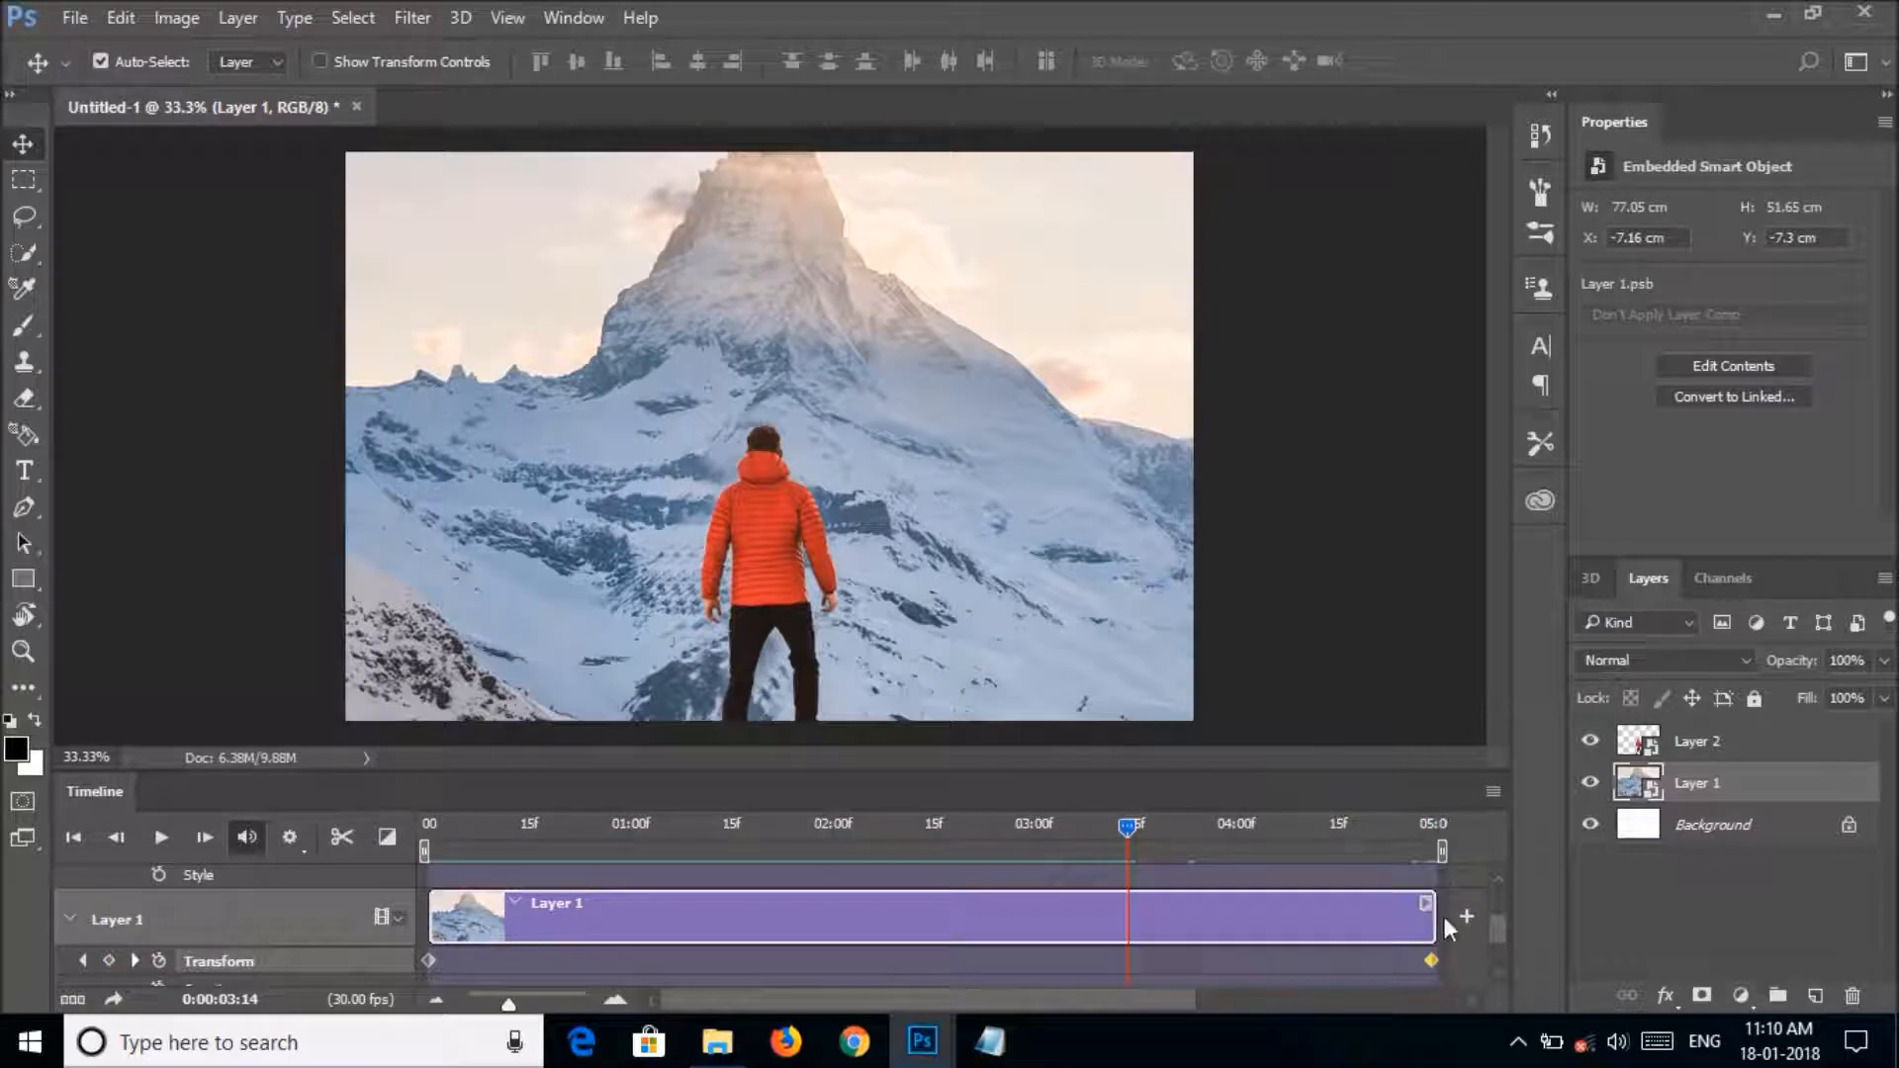
{"action": "left_click", "coordinate": [1442, 913]}
{"action": "left_click_drag", "start_coordinate": [1432, 919], "coordinate": [1304, 920]}
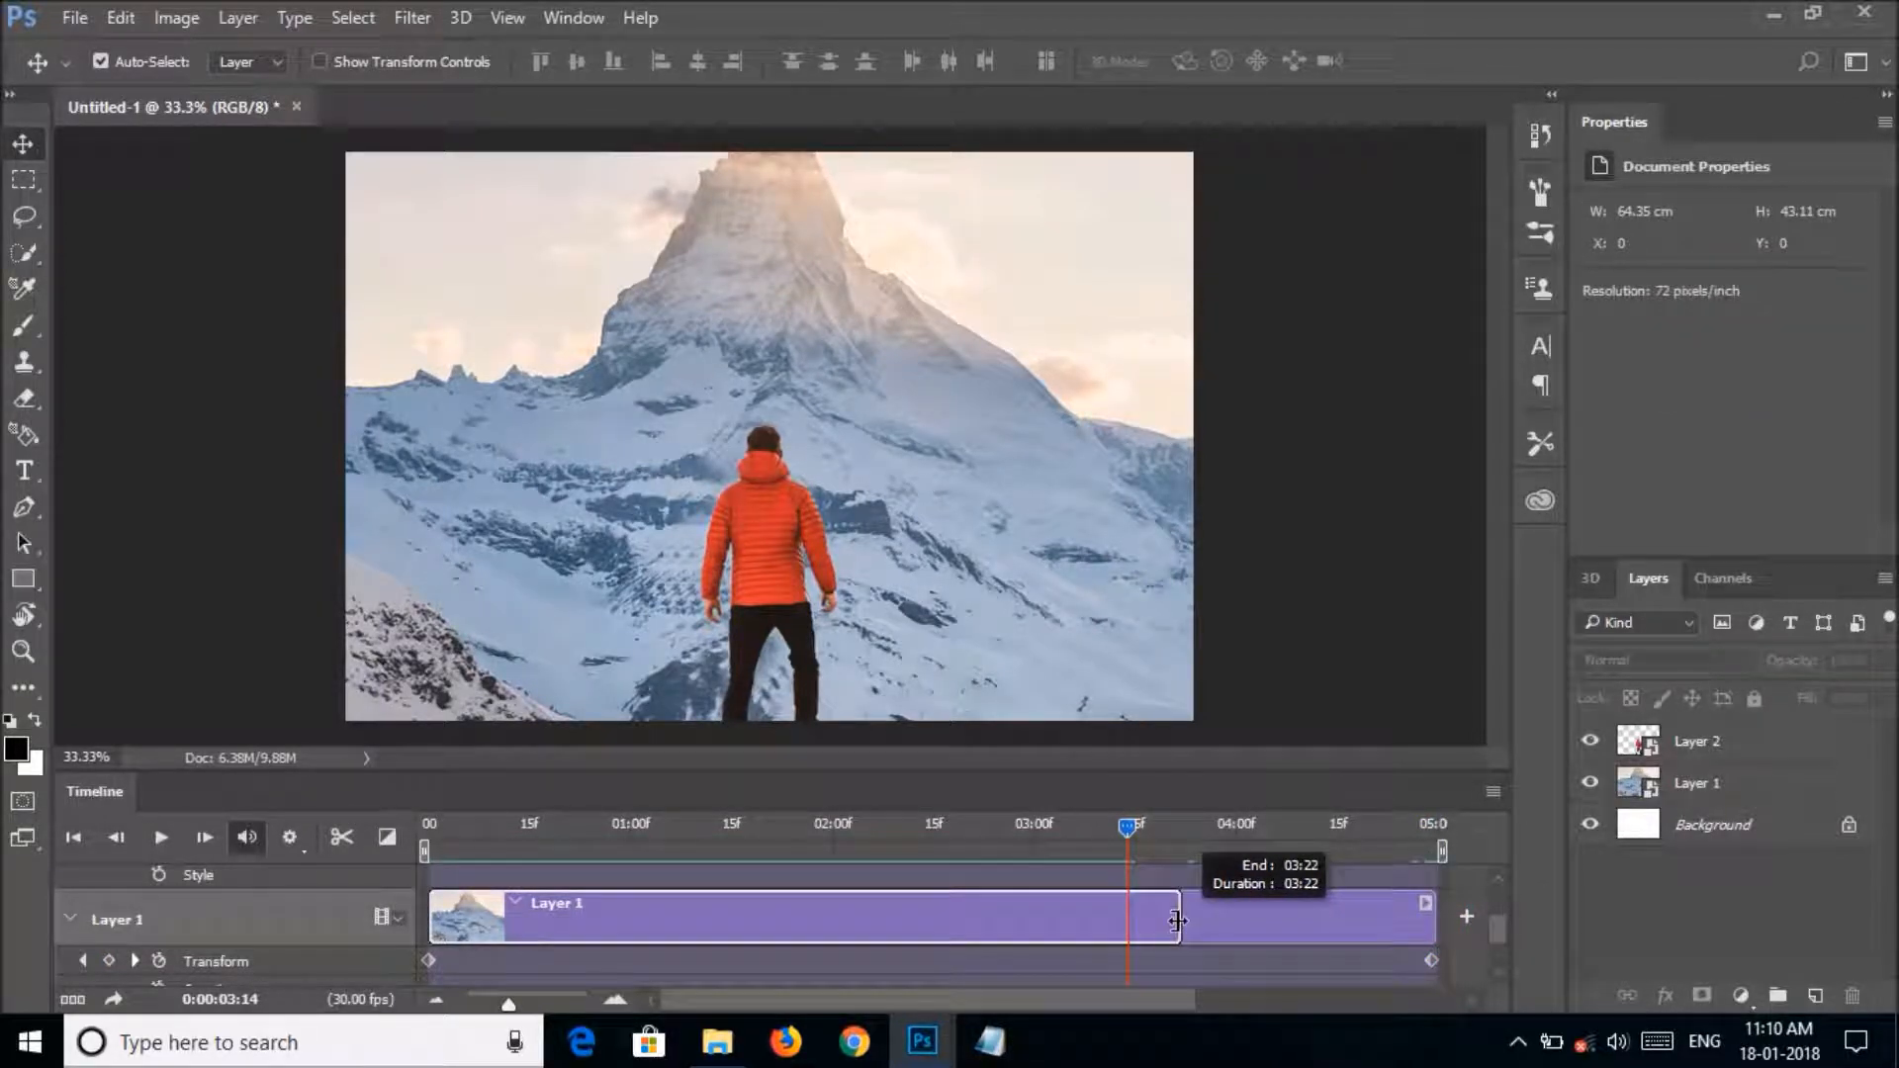
{"action": "left_click_drag", "start_coordinate": [1185, 920], "coordinate": [1185, 920]}
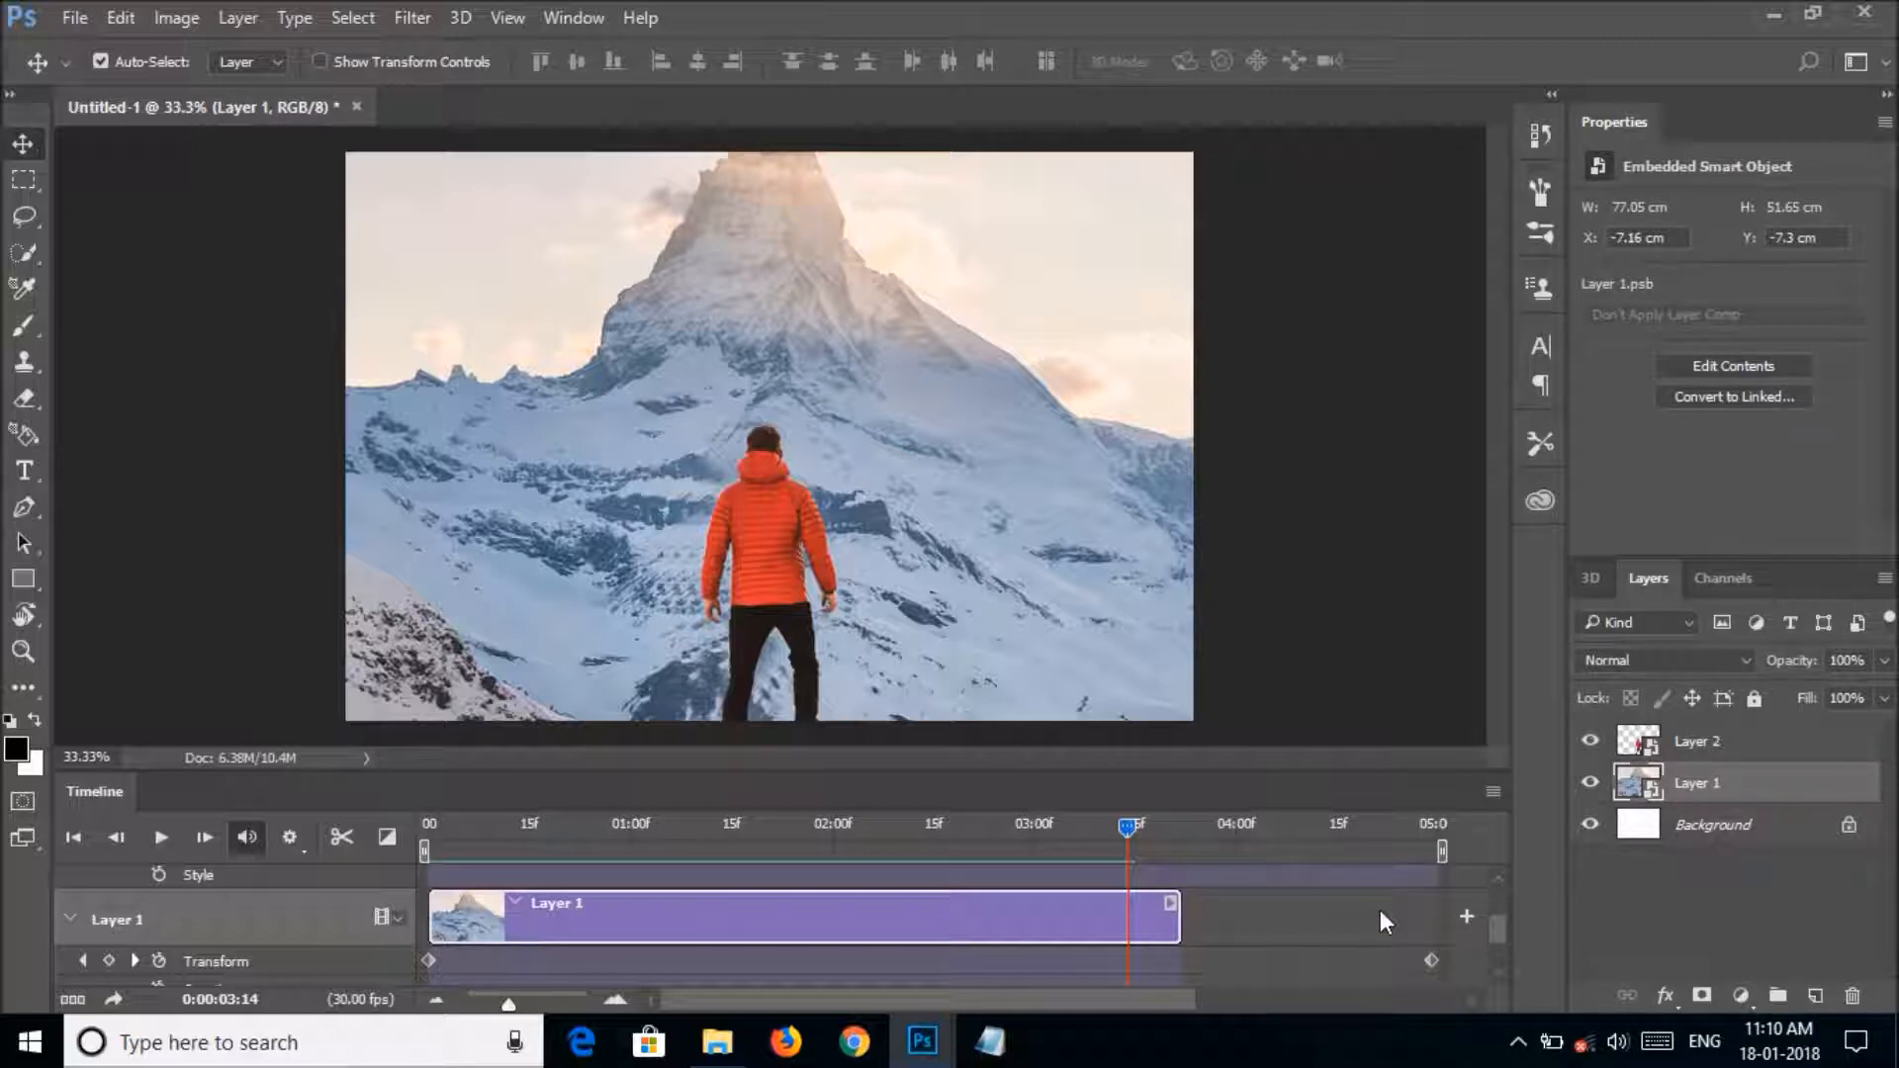
Trim the end of Layer 2's clip so it finishes level with Layer 1's clip.
{"action": "scroll", "coordinate": [1380, 910], "scroll_direction": "up", "scroll_amount": 2}
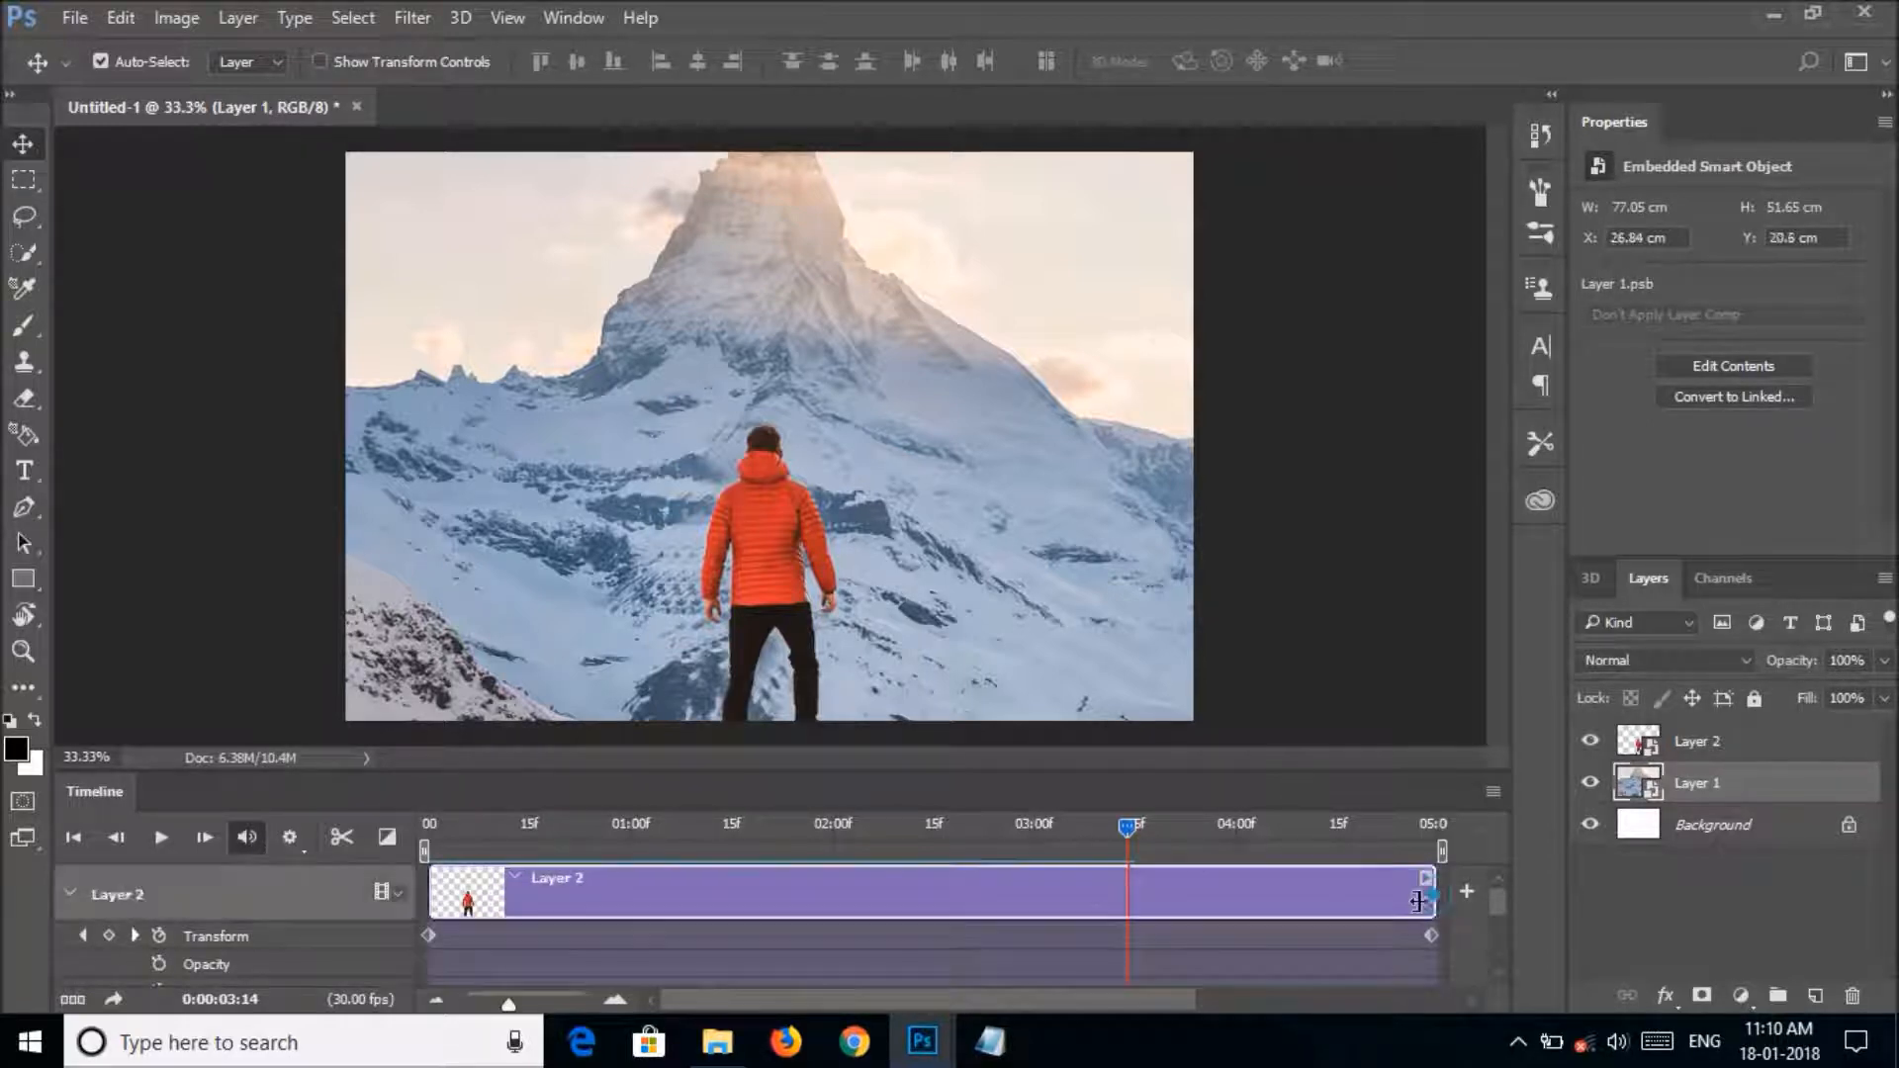
{"action": "left_click_drag", "start_coordinate": [1418, 902], "coordinate": [1150, 902]}
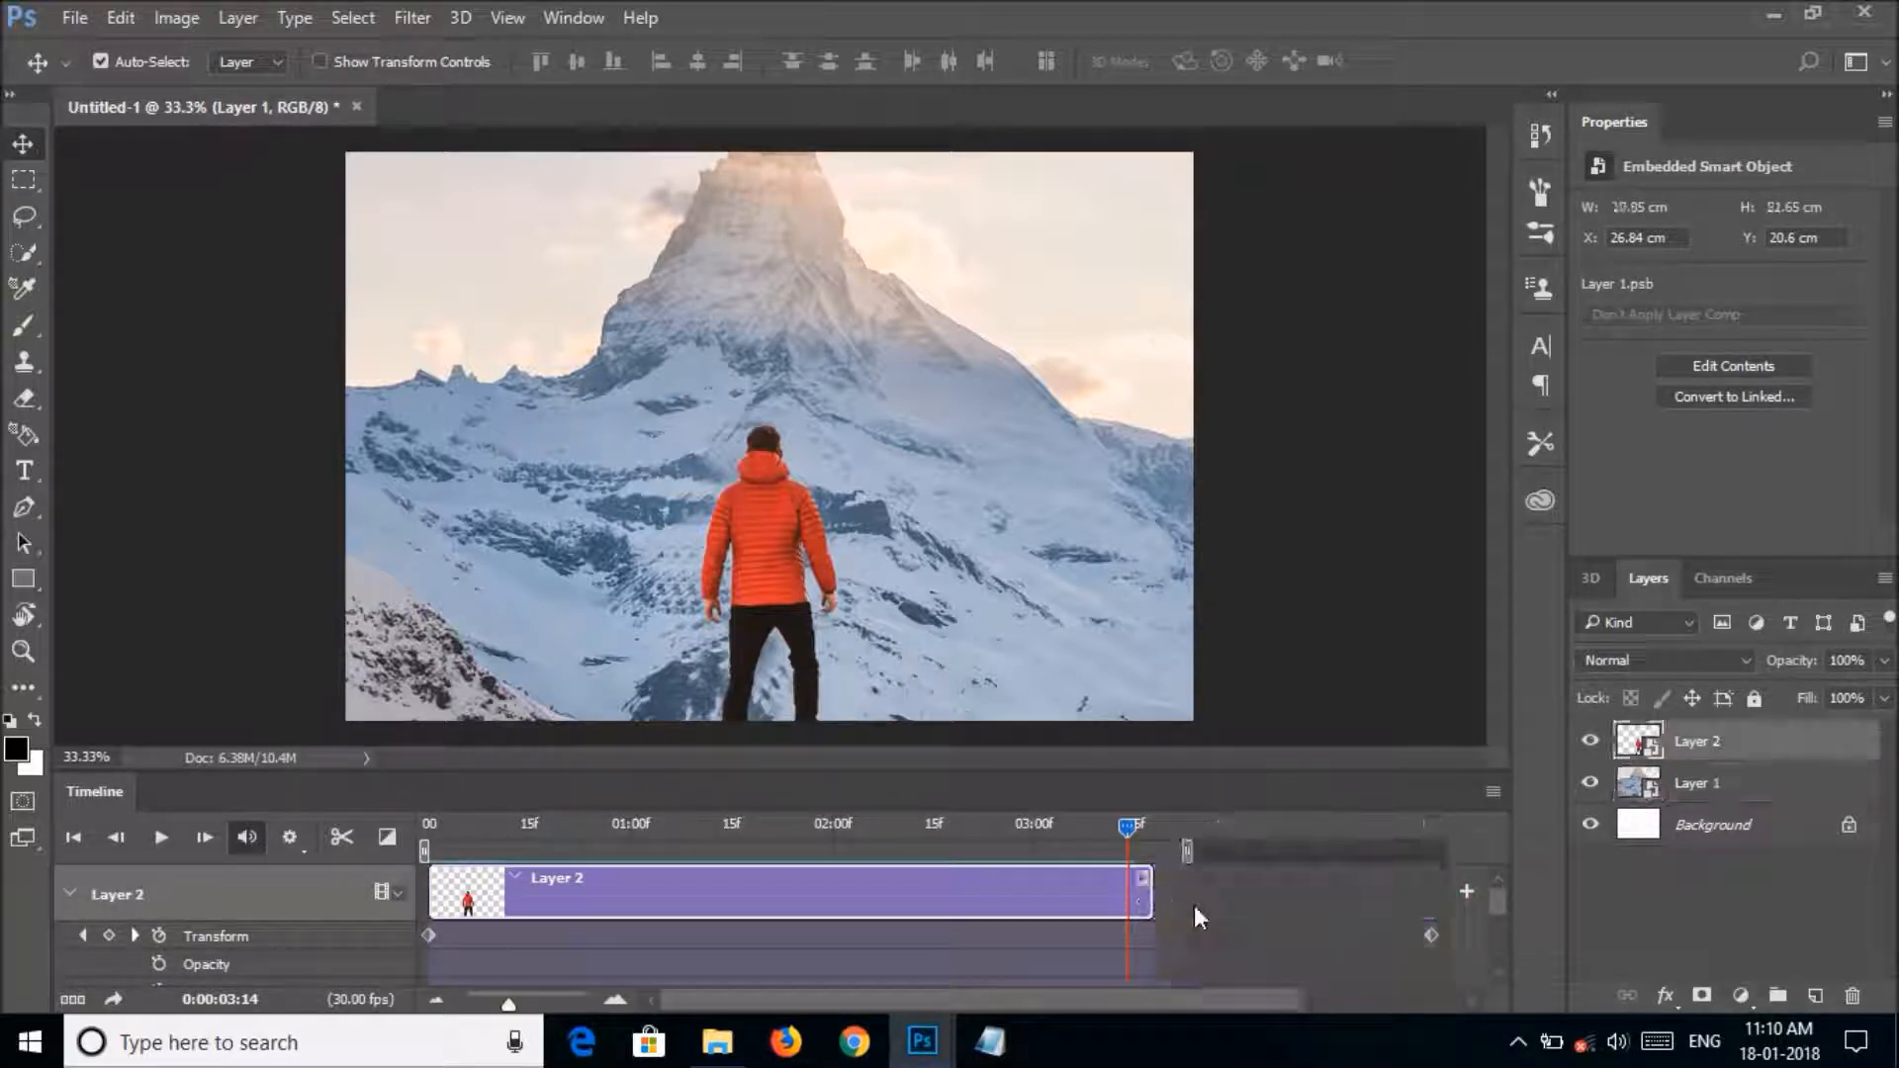
{"action": "scroll", "coordinate": [1261, 917], "scroll_direction": "down", "scroll_amount": 1}
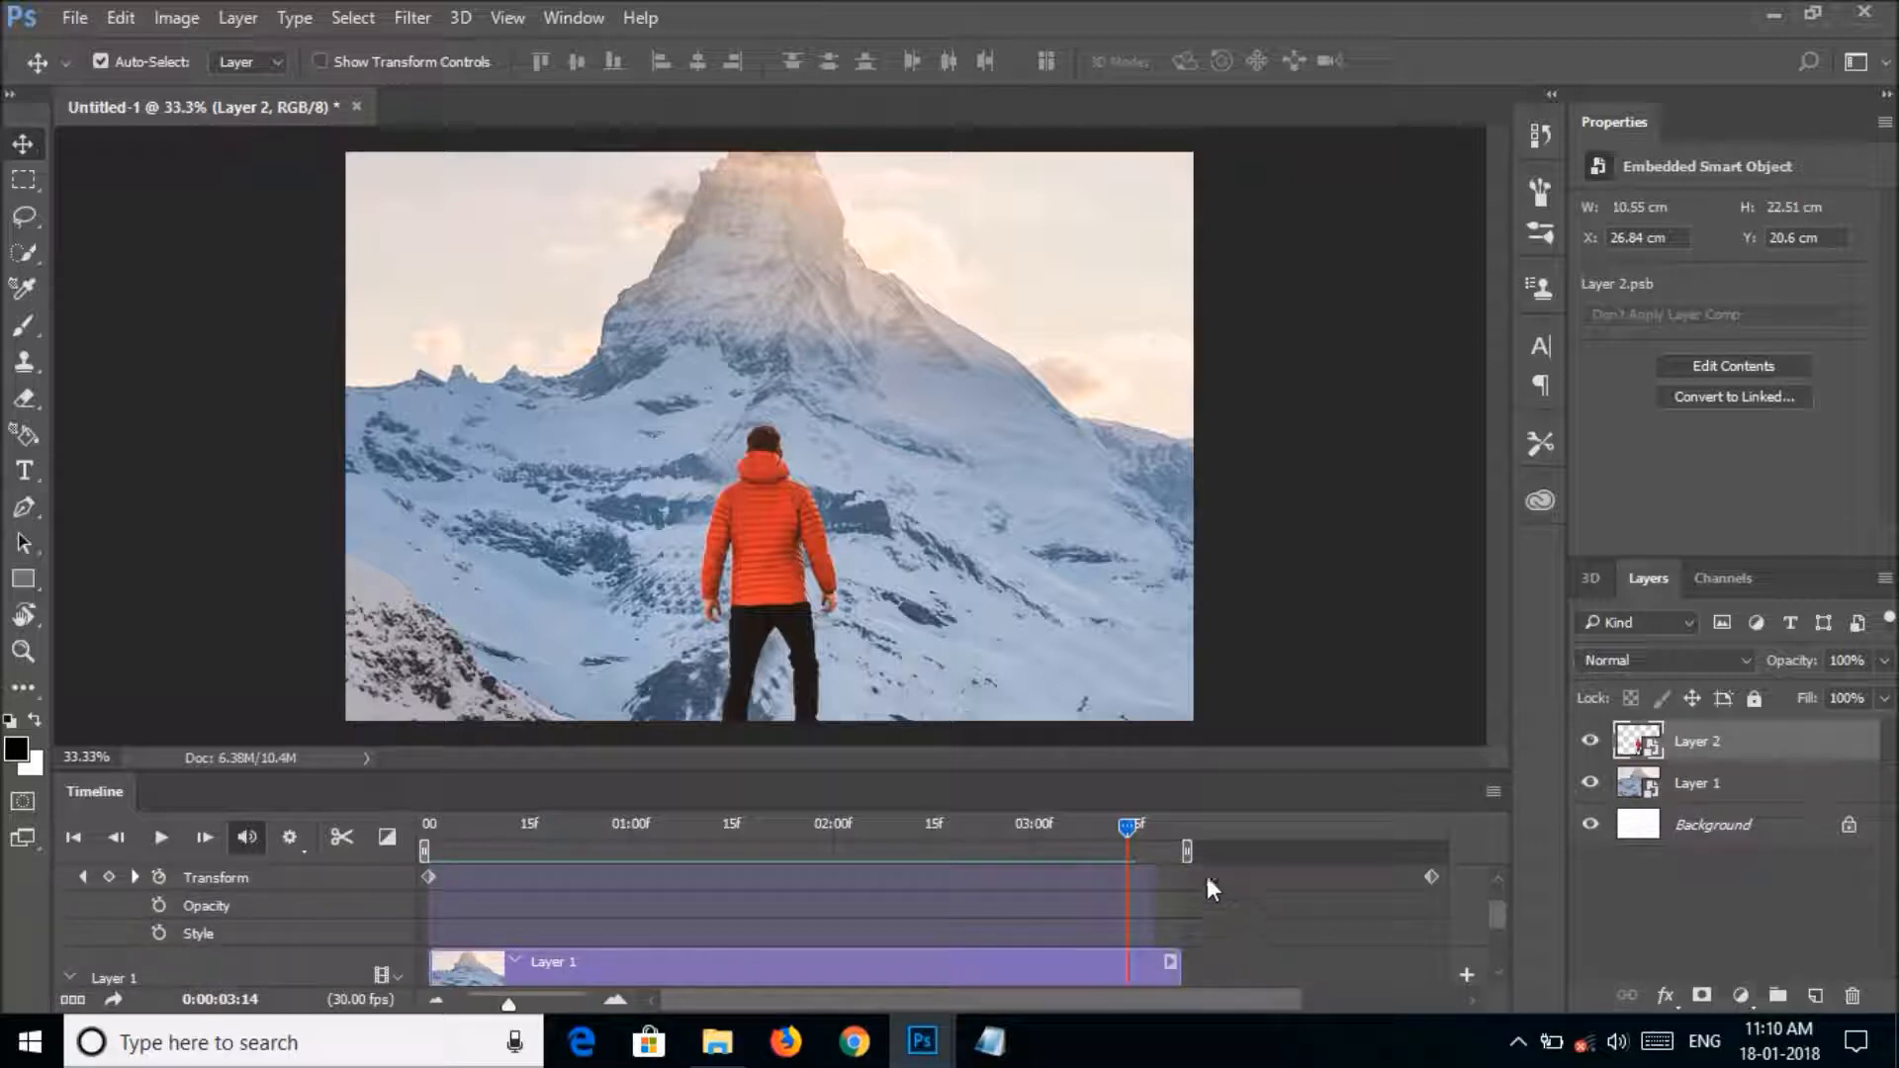
{"action": "scroll", "coordinate": [1173, 906], "scroll_direction": "up", "scroll_amount": 1}
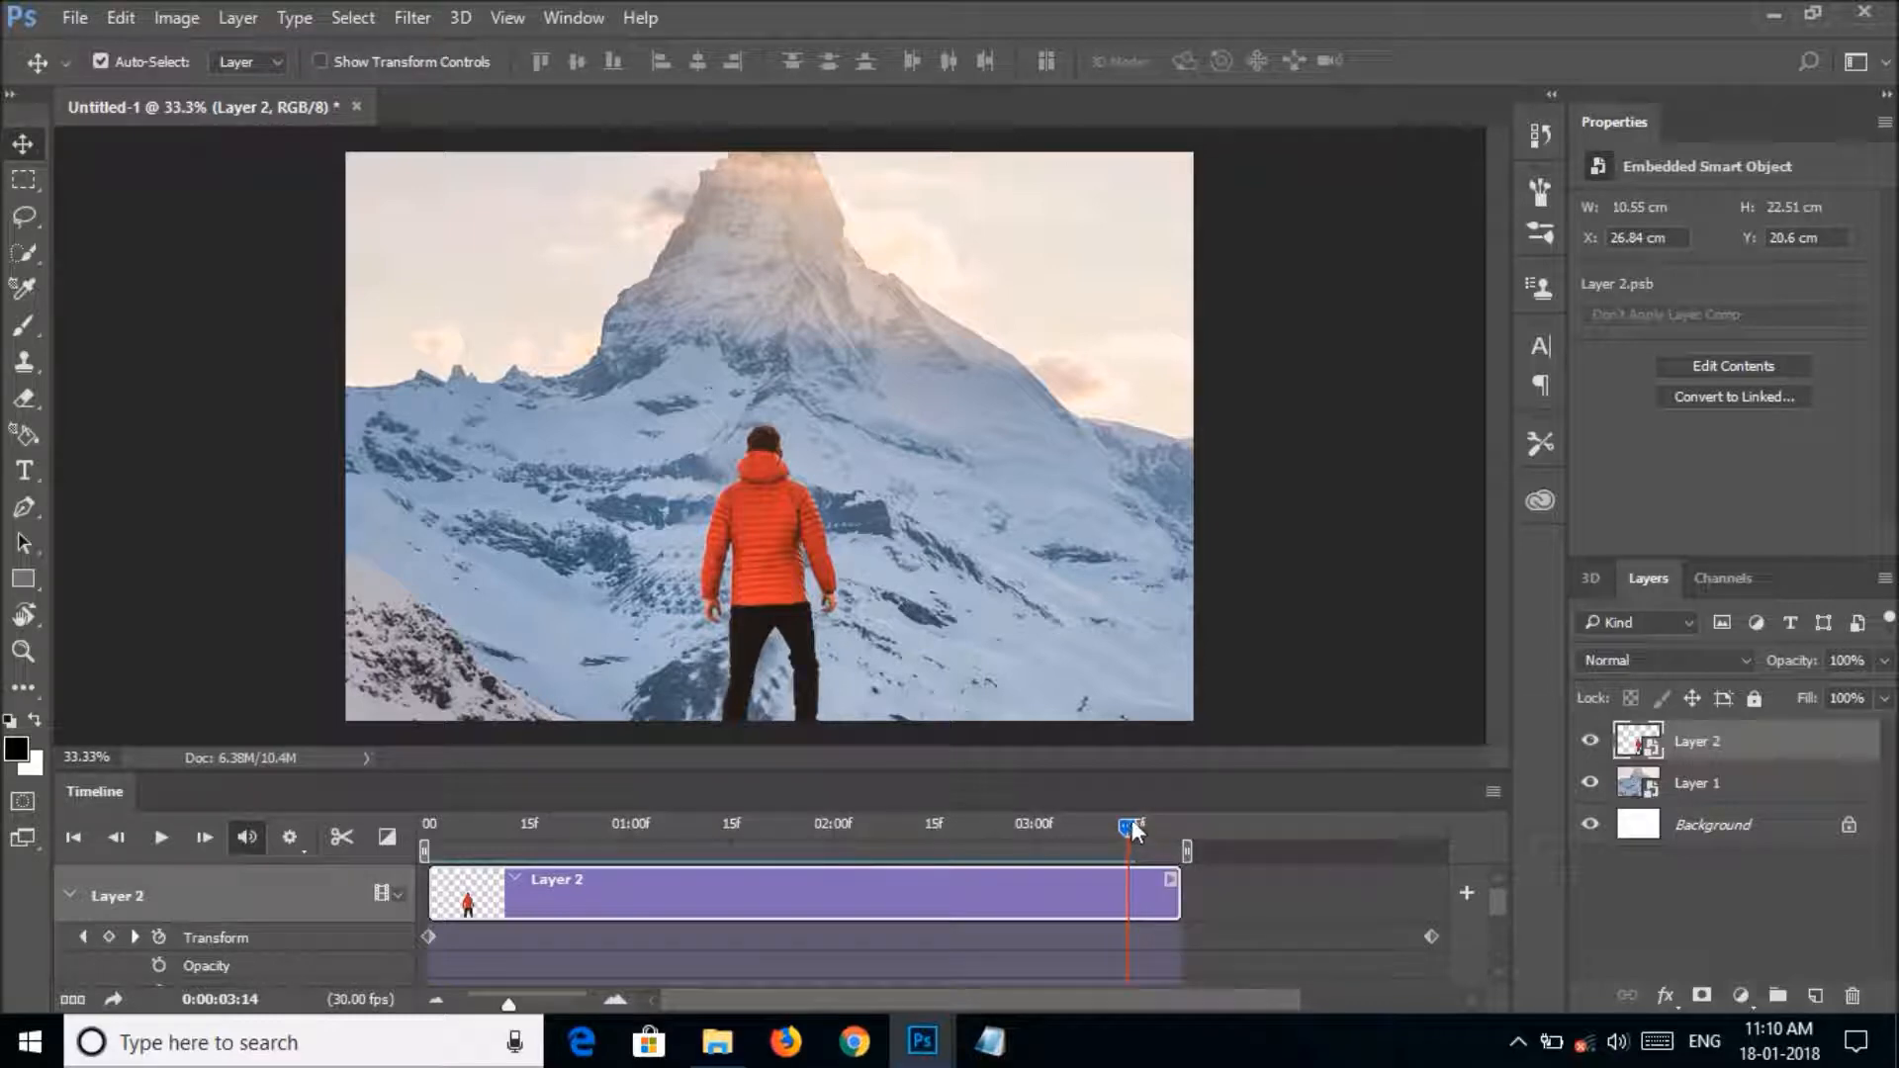
Move the last Transform keyframes of Layer 2 and Layer 1 to the end of their clips and play the animation from 0:00:00:00.
{"action": "left_click_drag", "start_coordinate": [1134, 829], "coordinate": [1142, 826]}
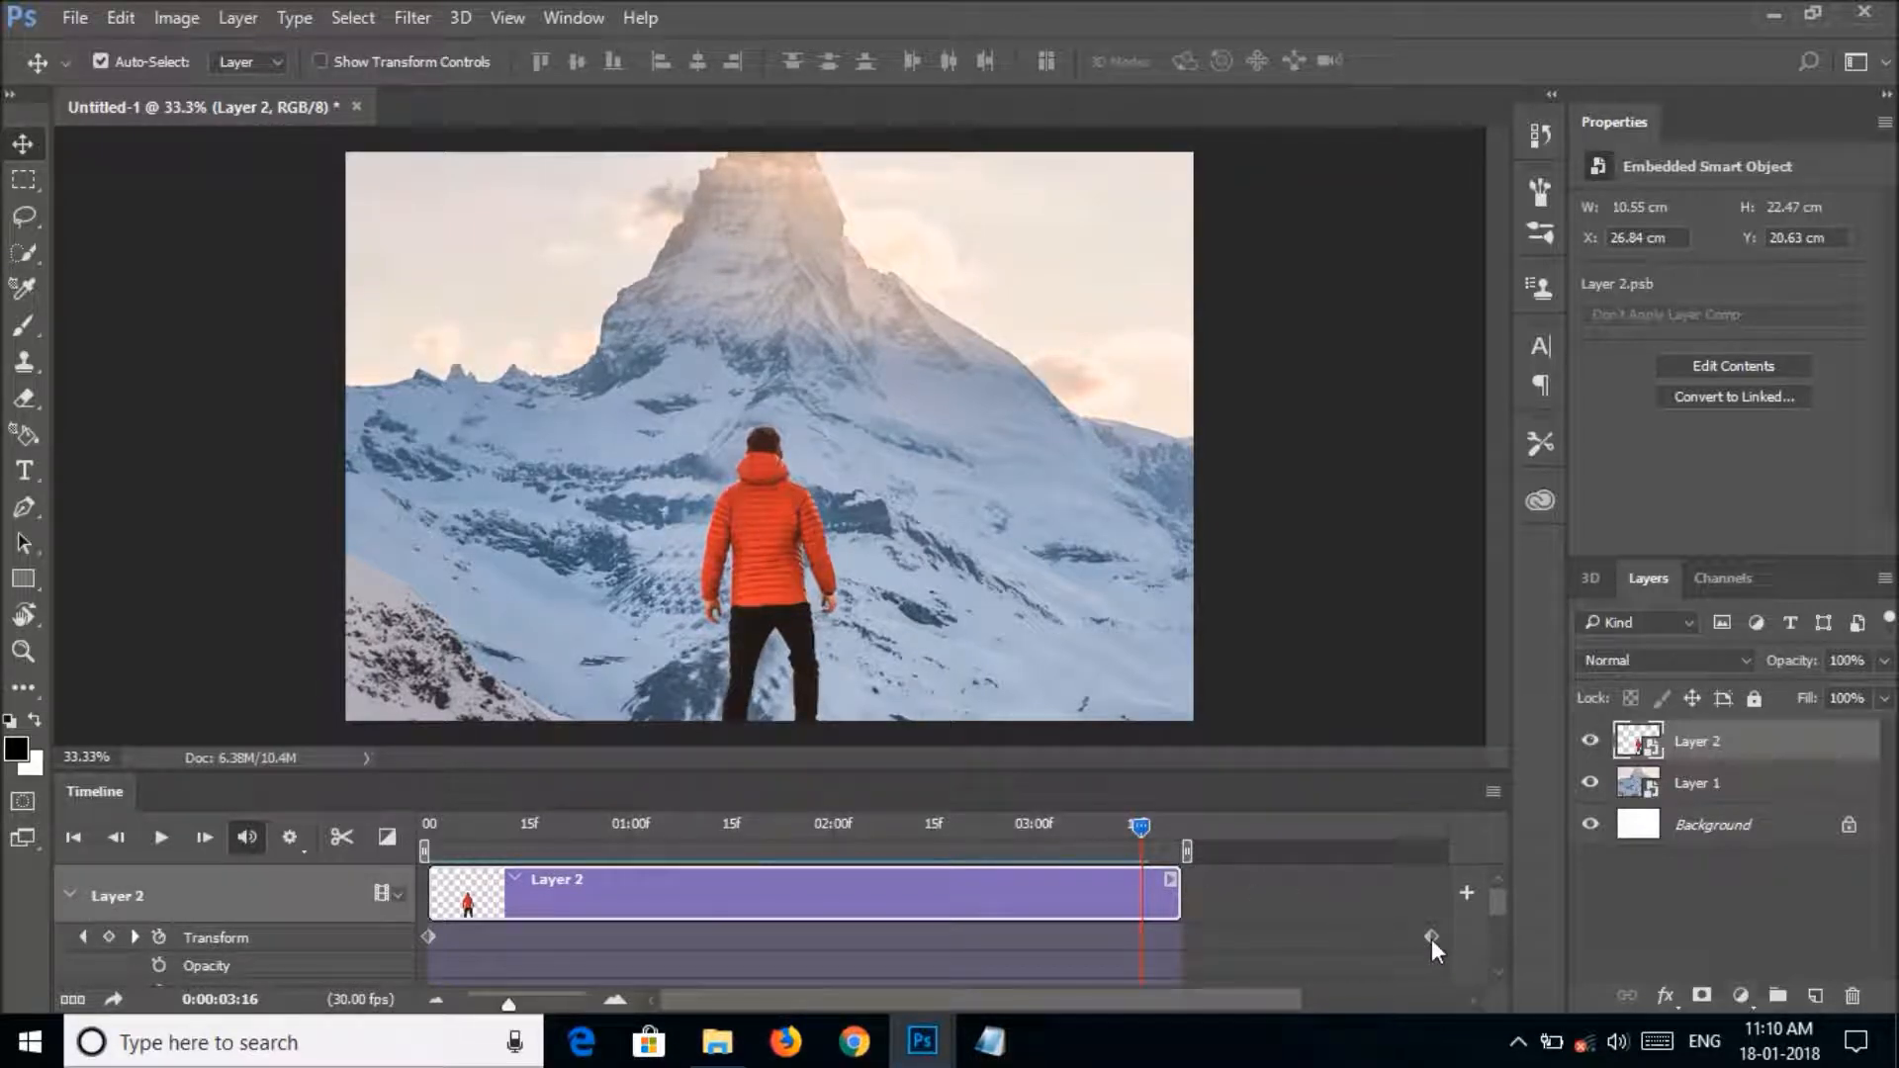
{"action": "left_click_drag", "start_coordinate": [1432, 937], "coordinate": [1177, 931]}
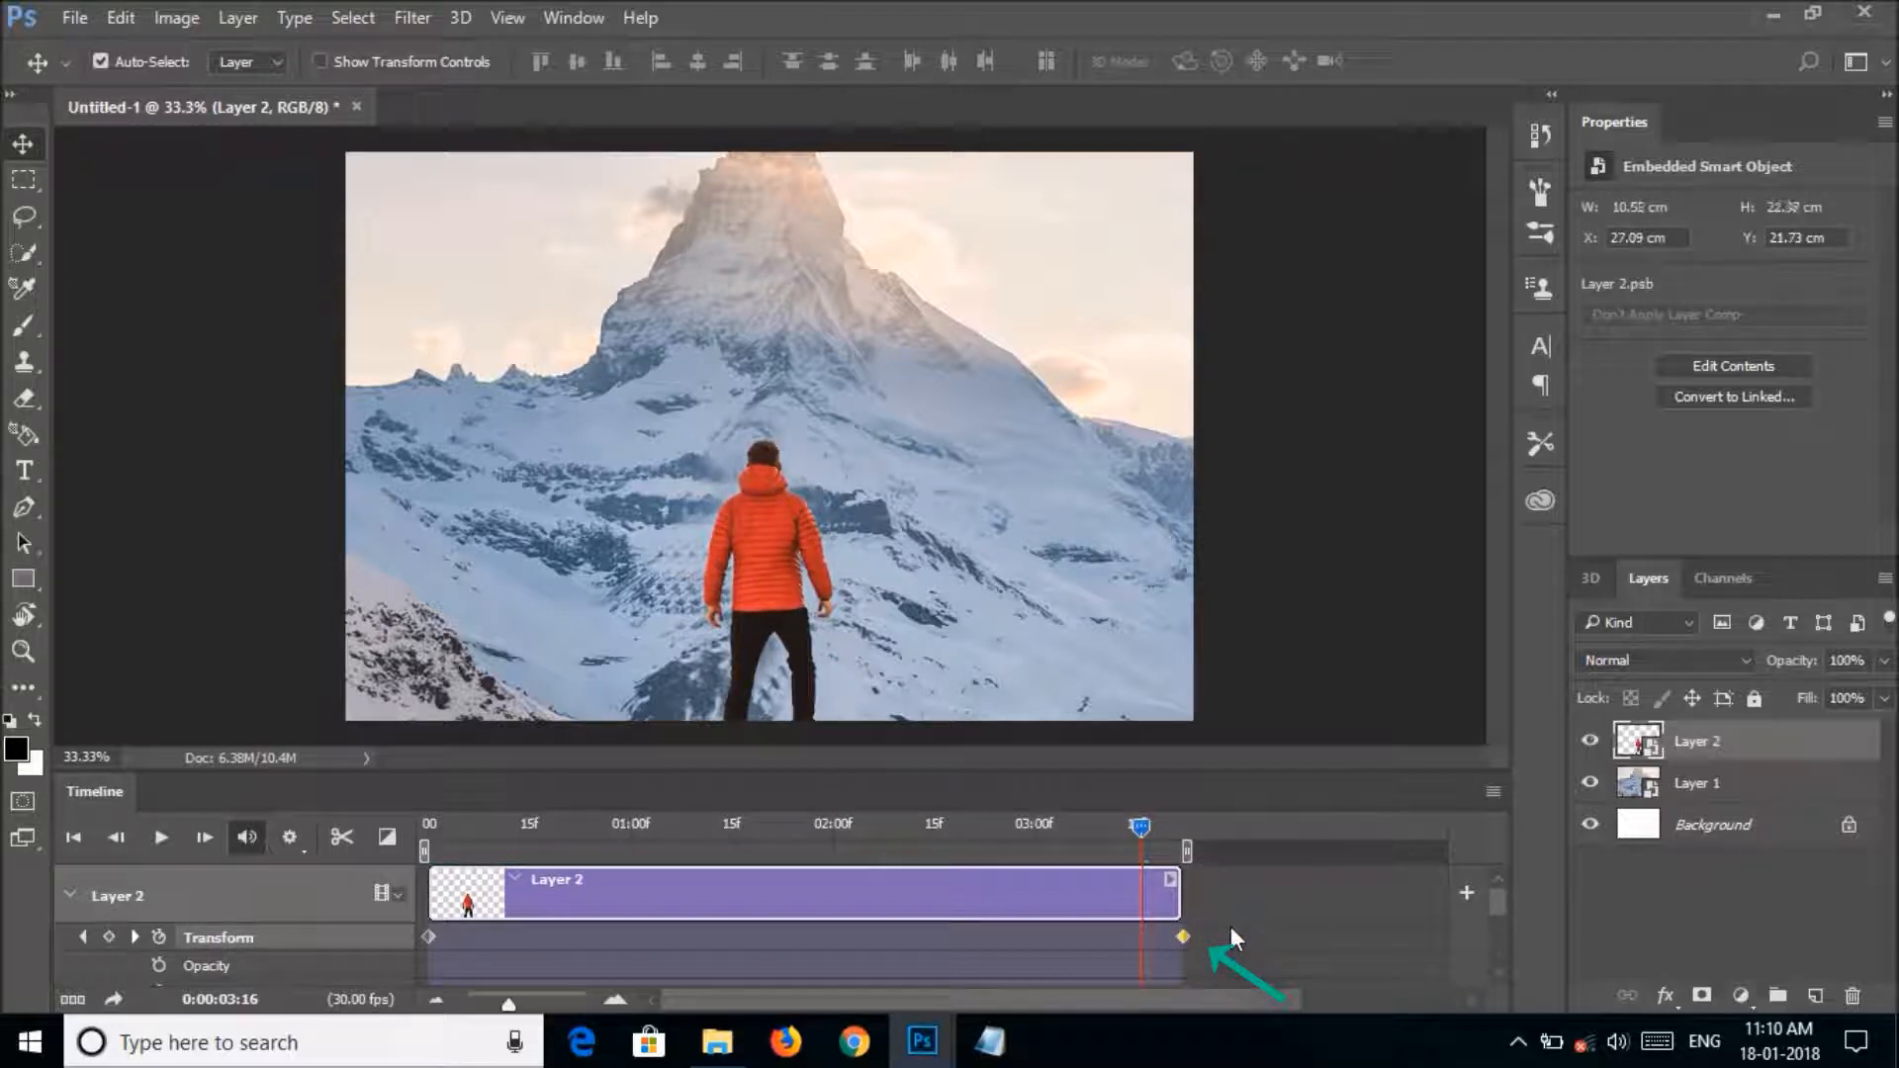
{"action": "scroll", "coordinate": [1230, 926], "scroll_direction": "down", "scroll_amount": 1}
{"action": "left_click_drag", "start_coordinate": [1432, 962], "coordinate": [1179, 962]}
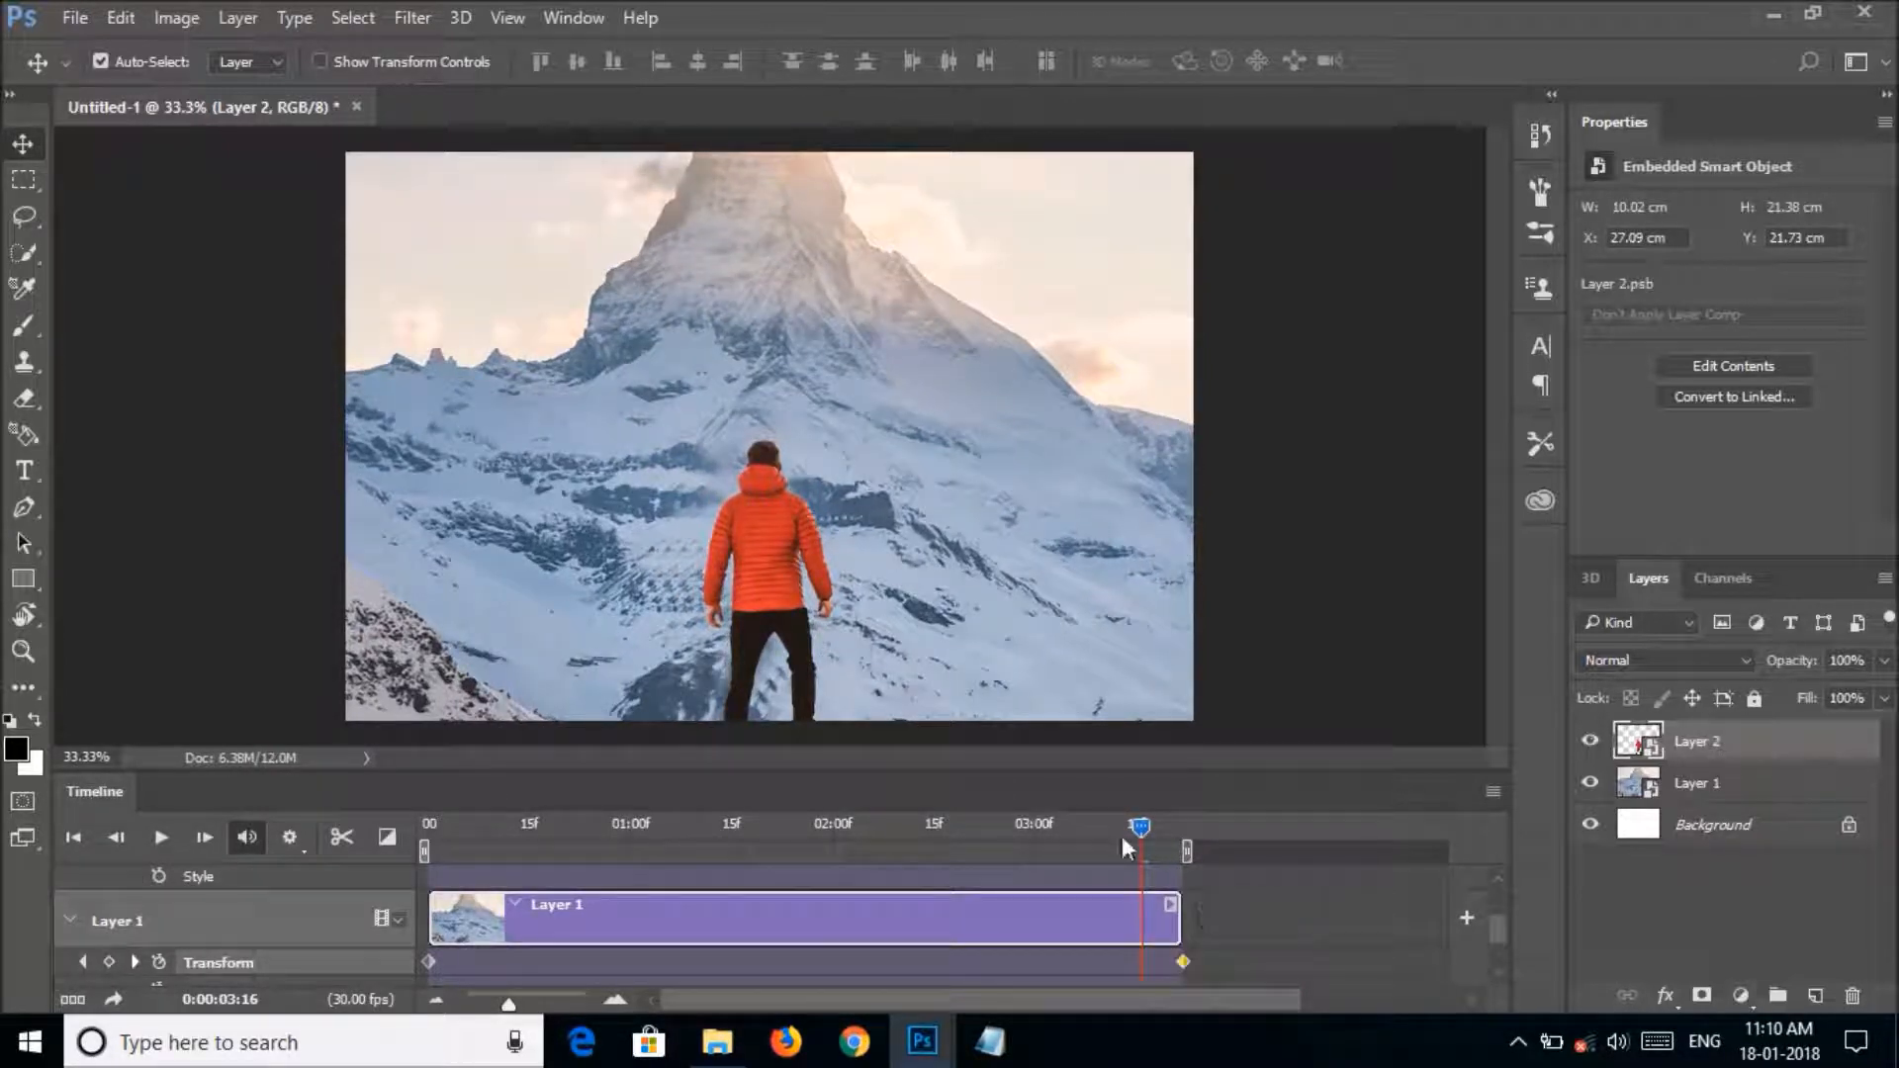
{"action": "left_click_drag", "start_coordinate": [1124, 833], "coordinate": [418, 844]}
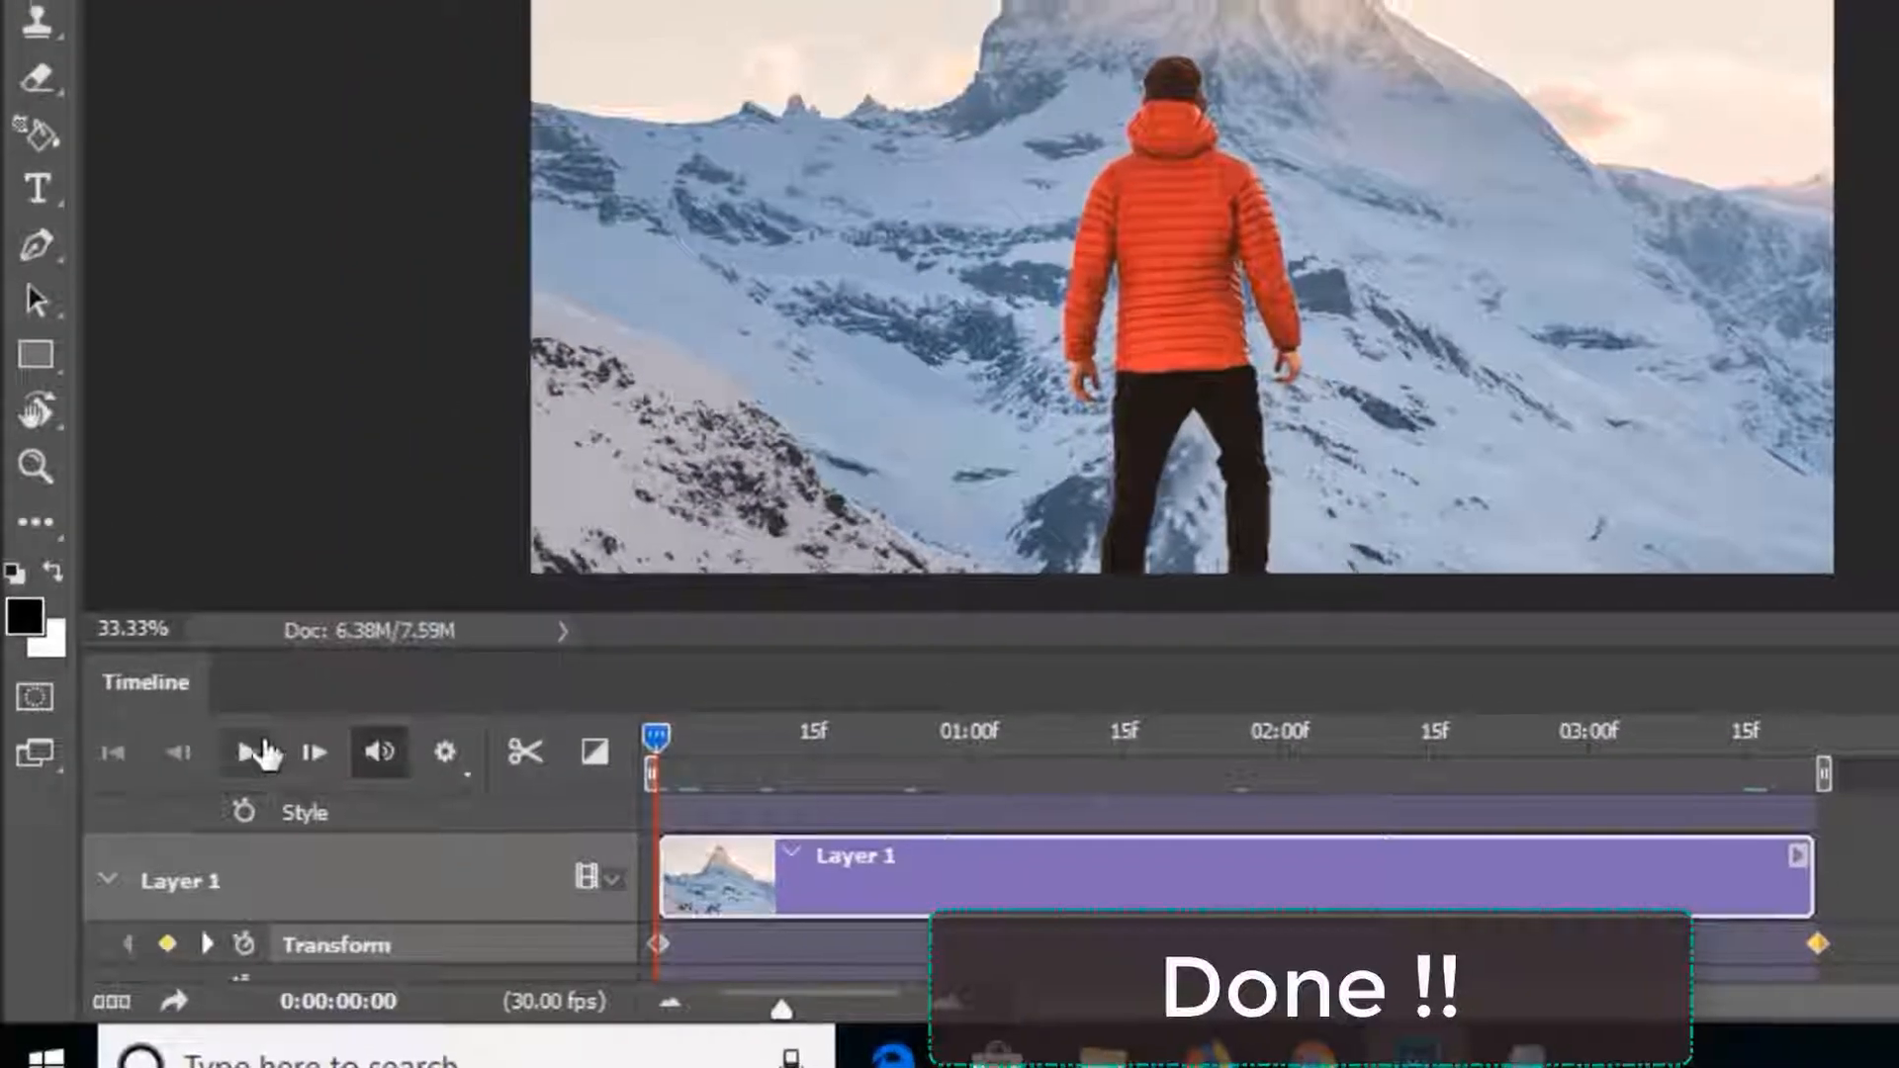
{"action": "left_click", "coordinate": [160, 838]}
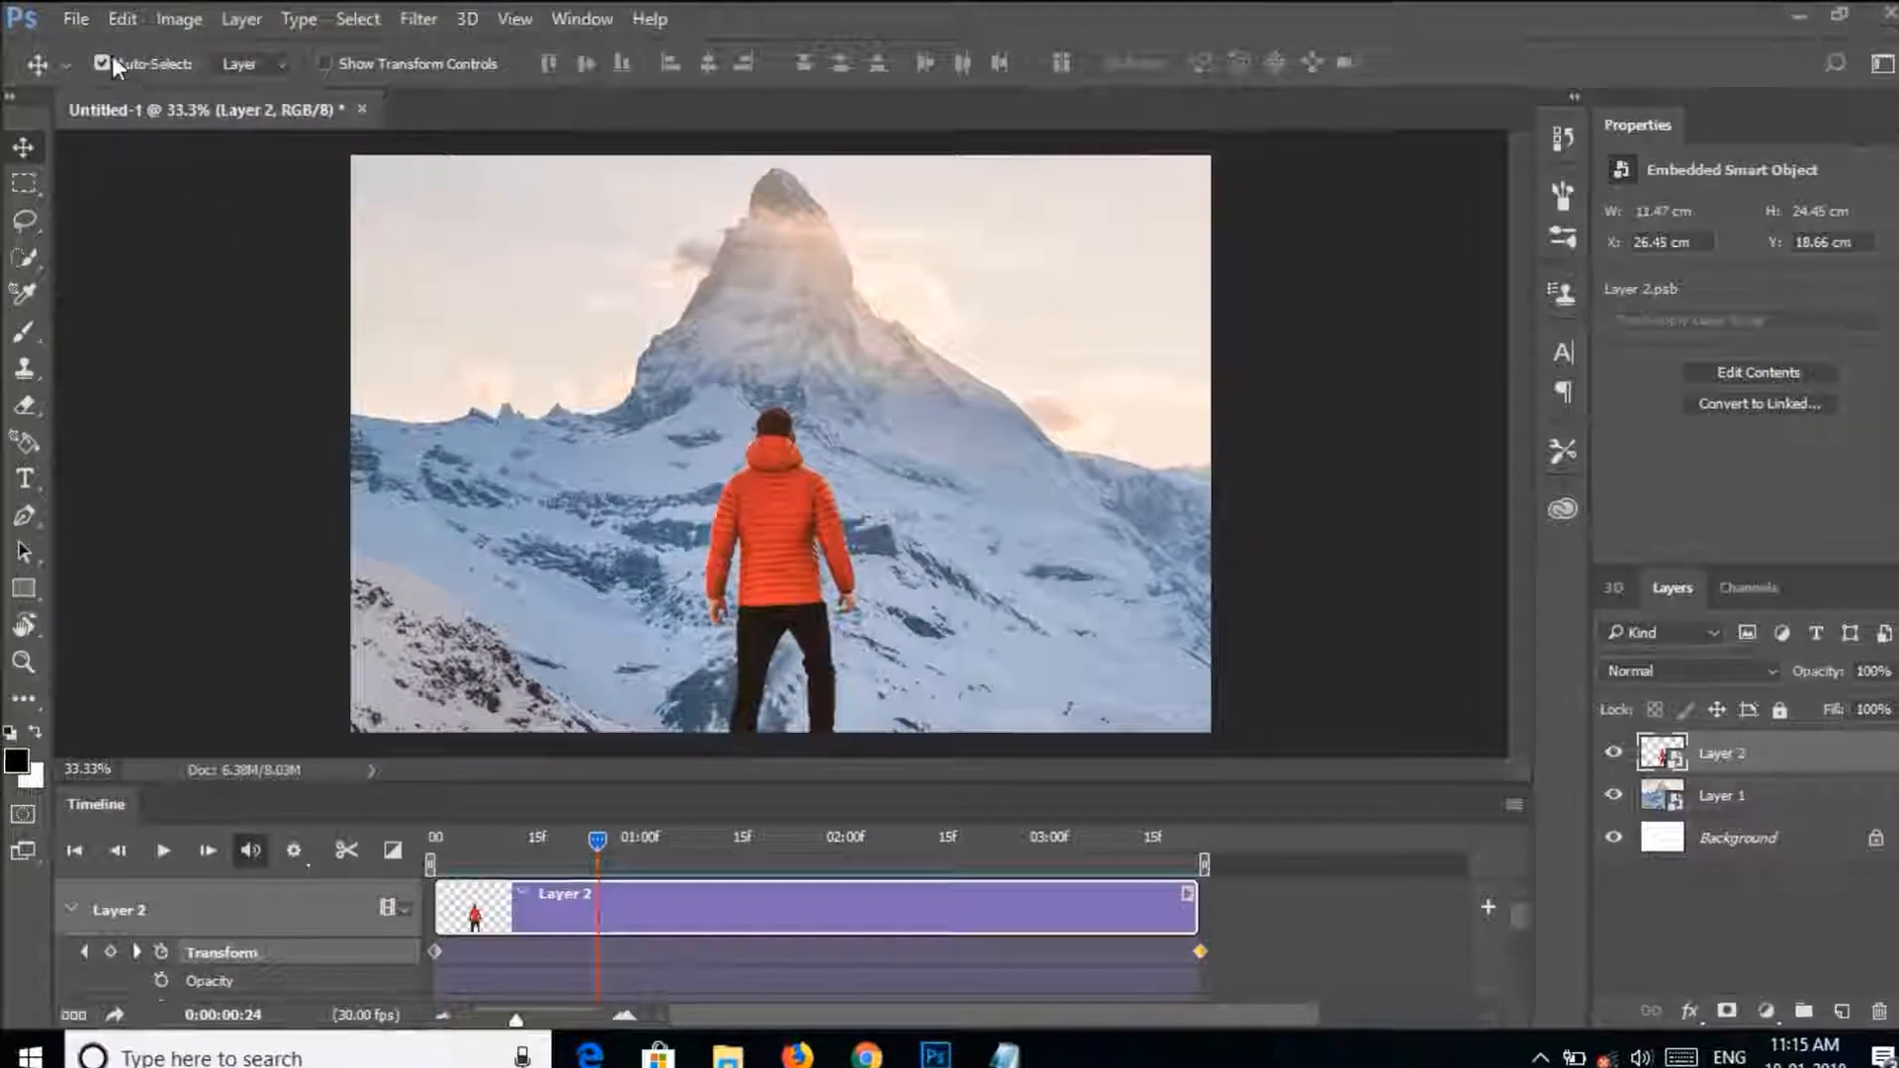
Render the timeline as a video with the High Quality preset at 1824 x 1222 and 30 fps.
{"action": "left_click", "coordinate": [74, 17]}
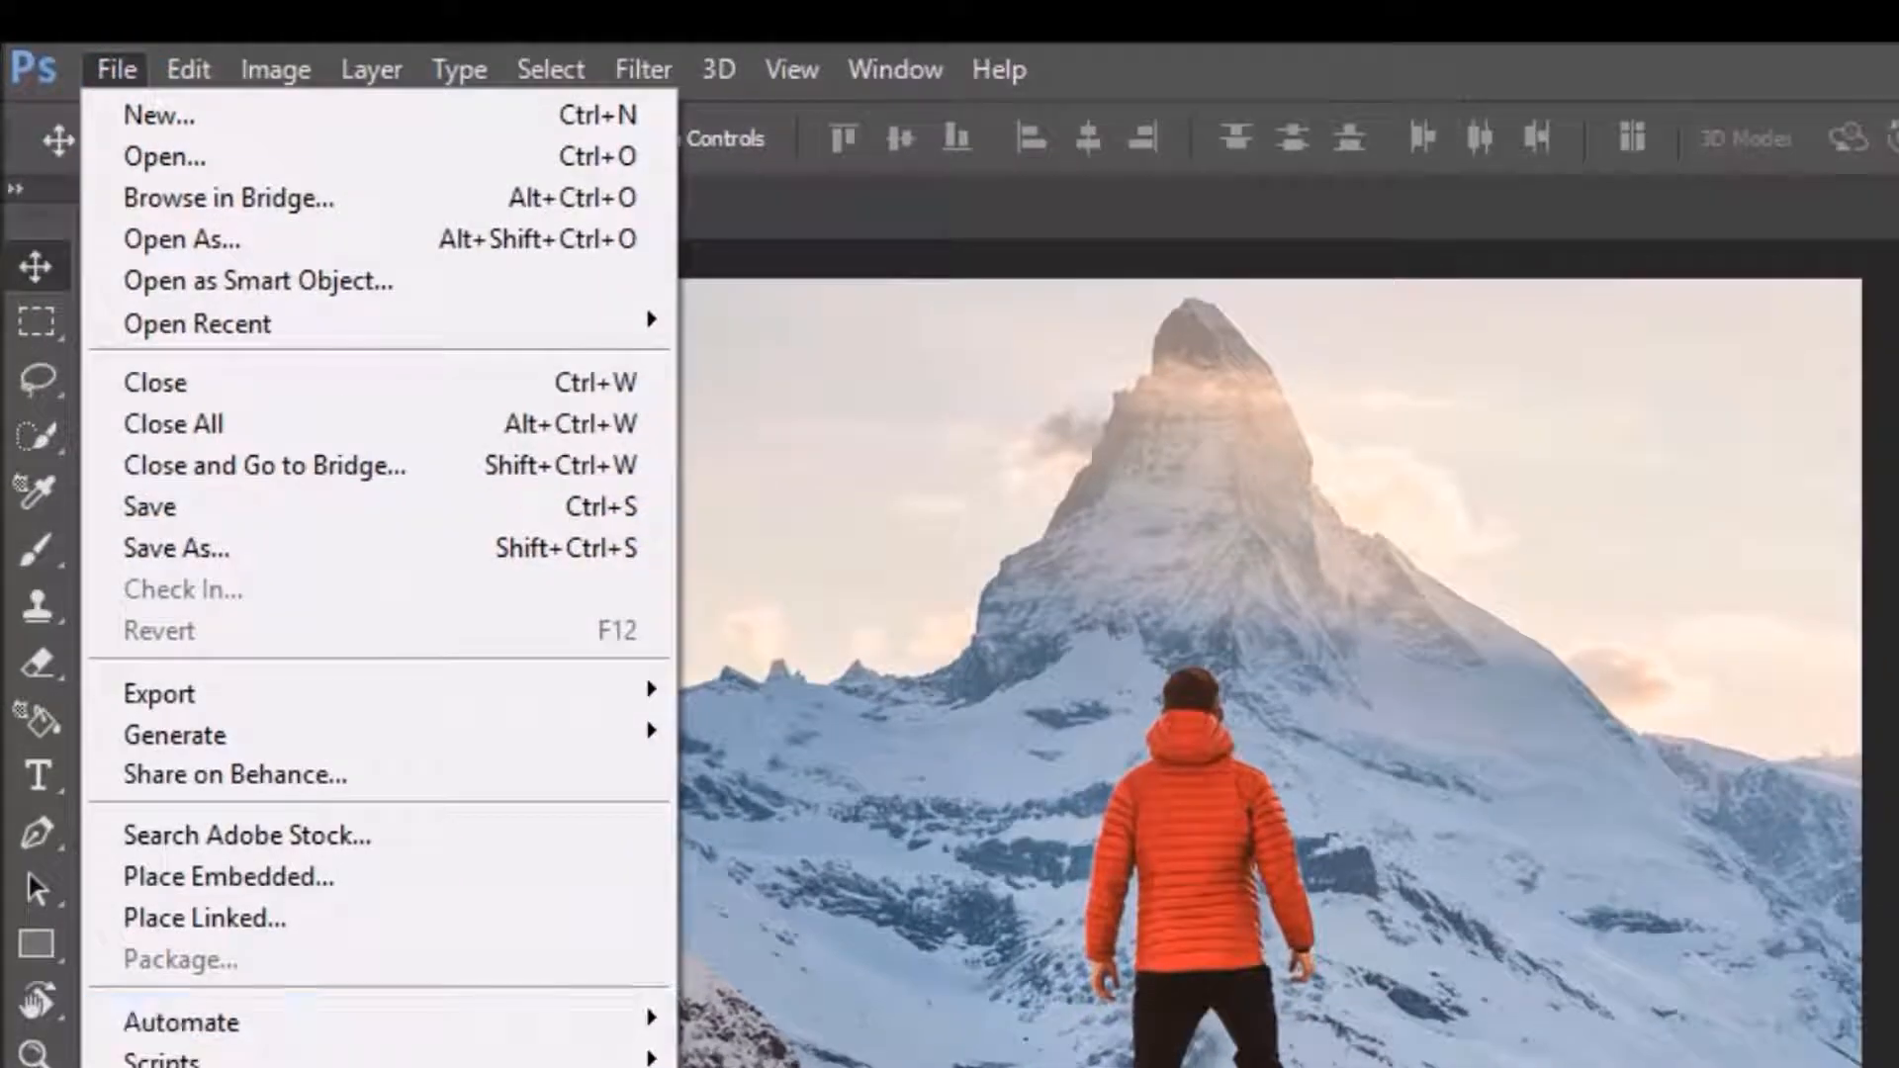
{"action": "left_click", "coordinate": [277, 693]}
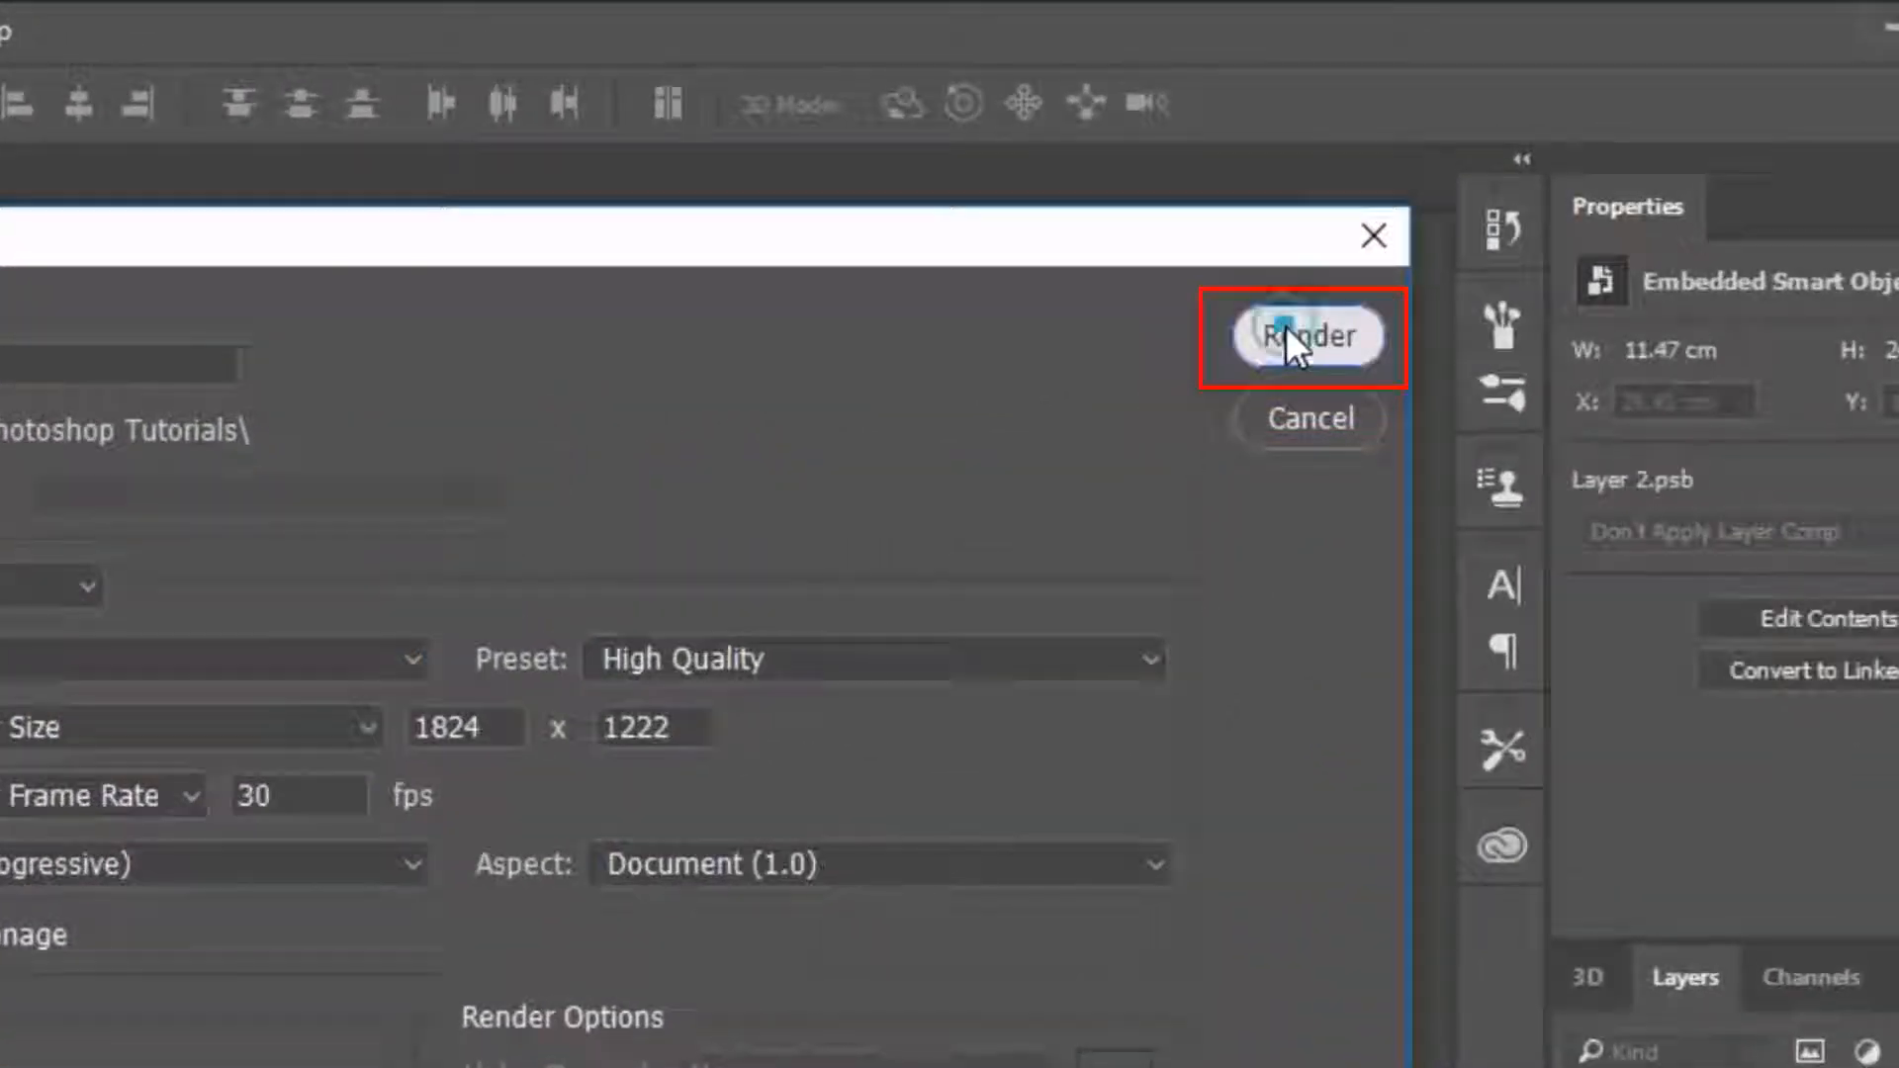
{"action": "left_click", "coordinate": [1286, 325]}
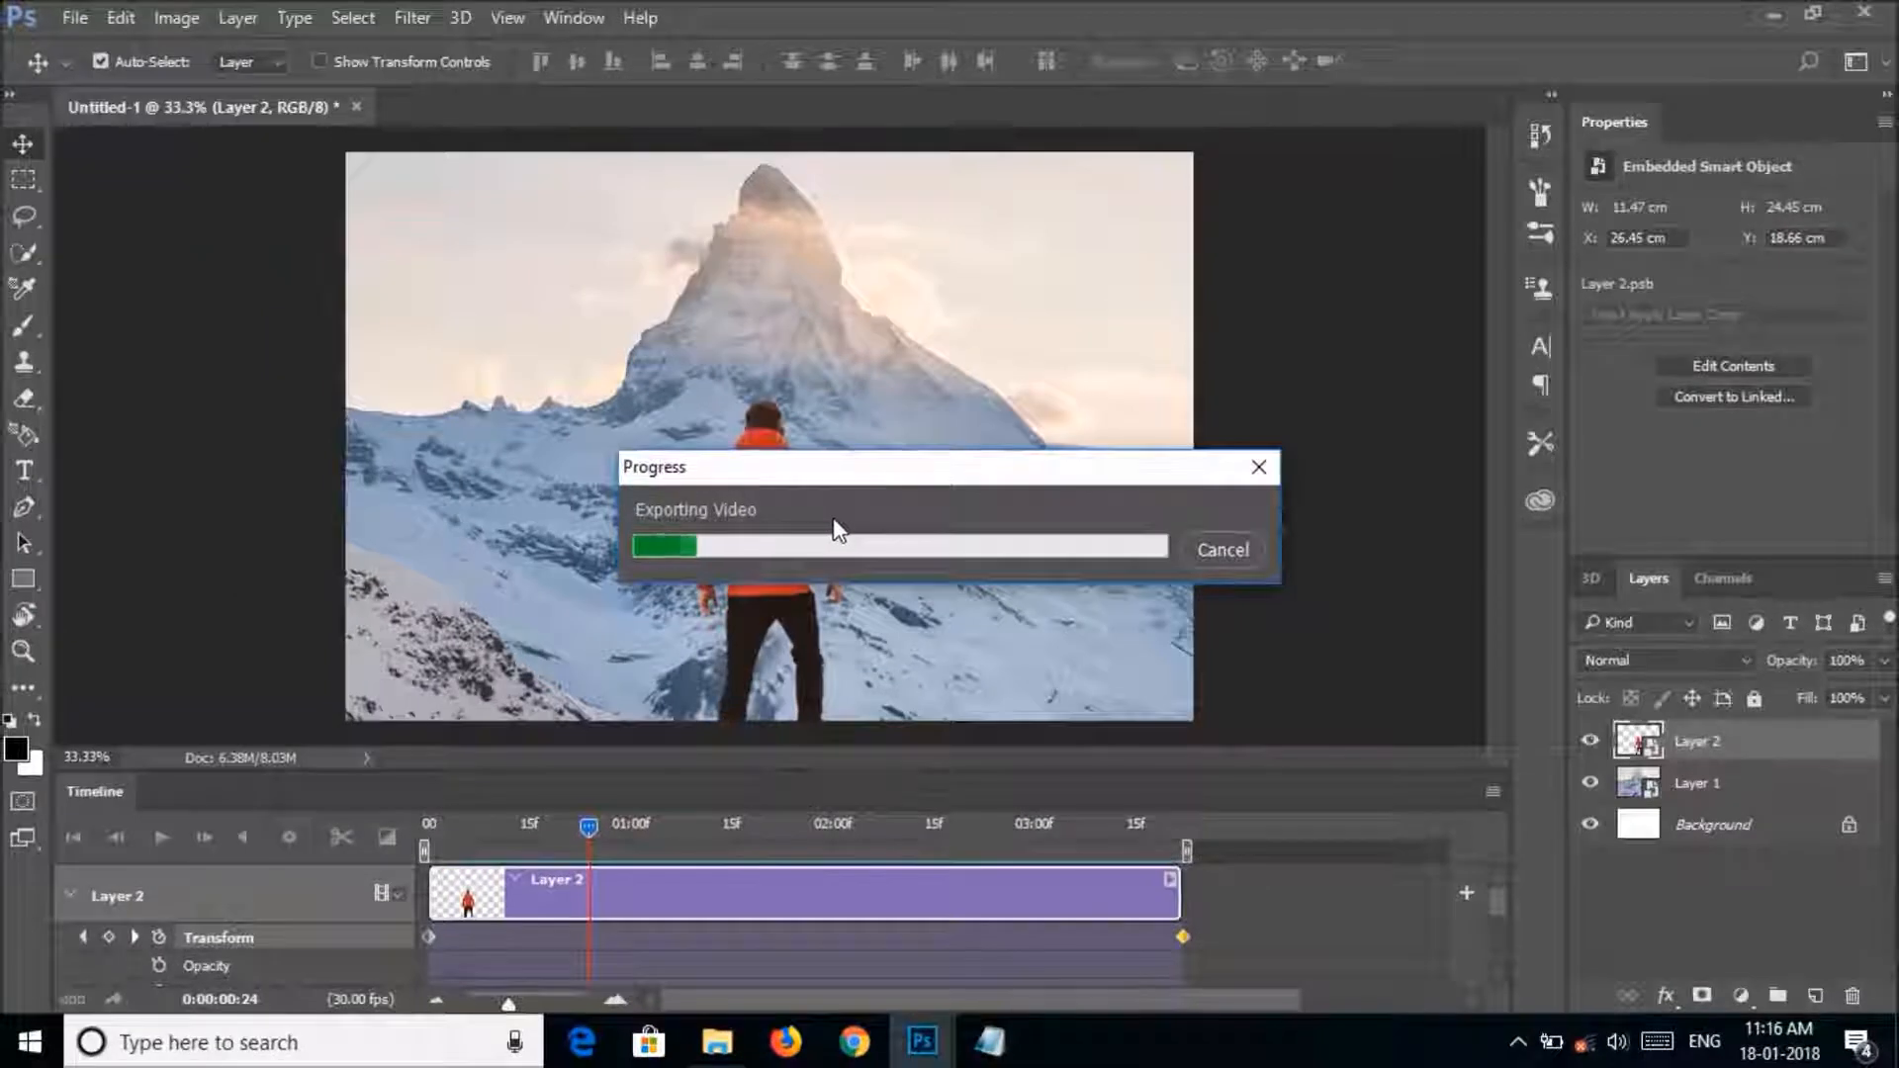